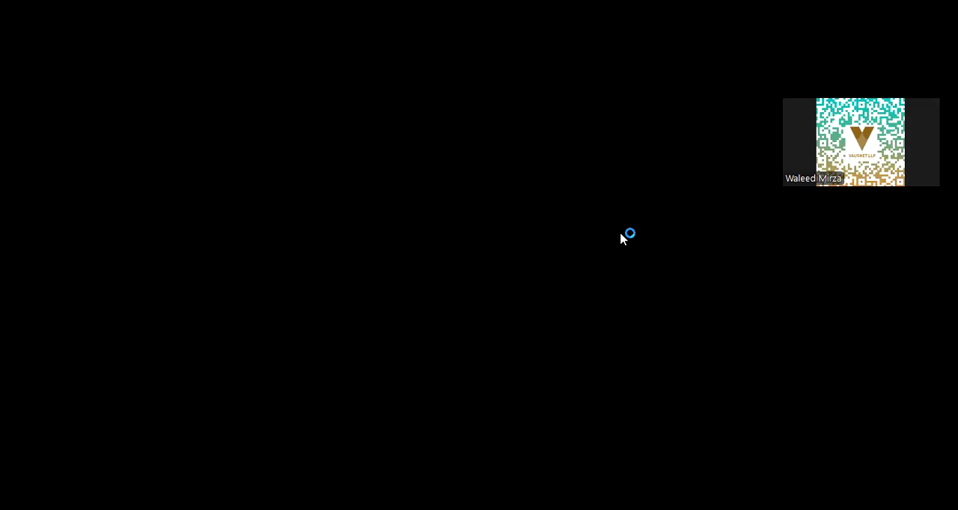
Start transaction SPRO and display the SAP Reference IMG
type("o")
key("Return")
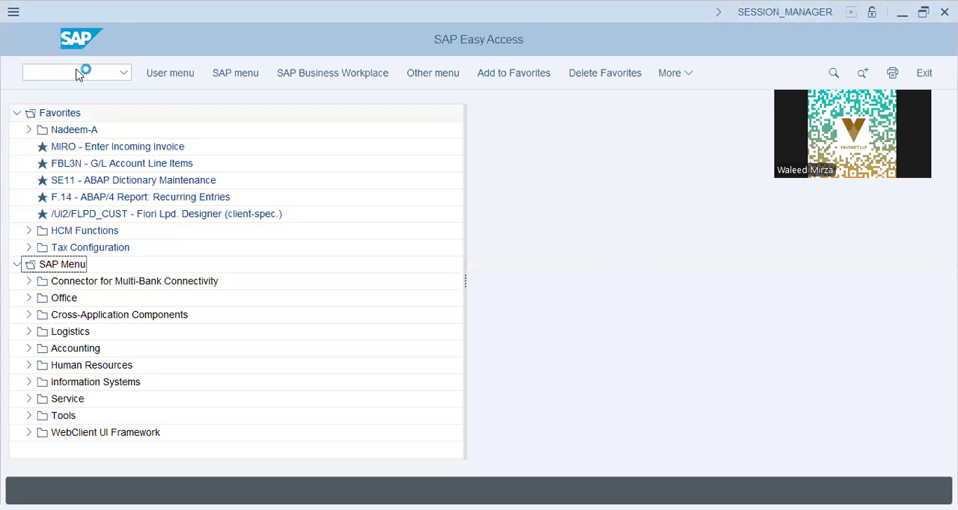
left_click(174, 77)
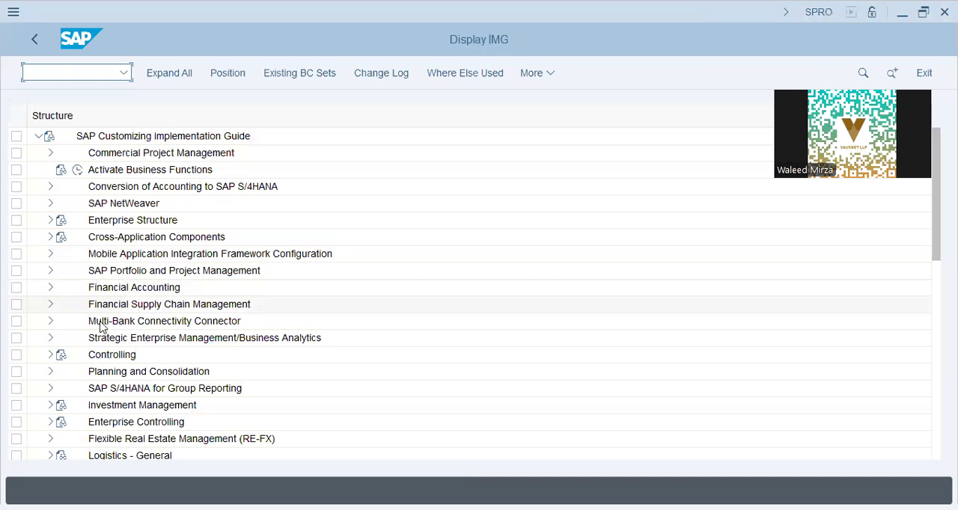
Expand Sales and Distribution in the implementation guide, including its Basic Functions node
left_click(111, 368)
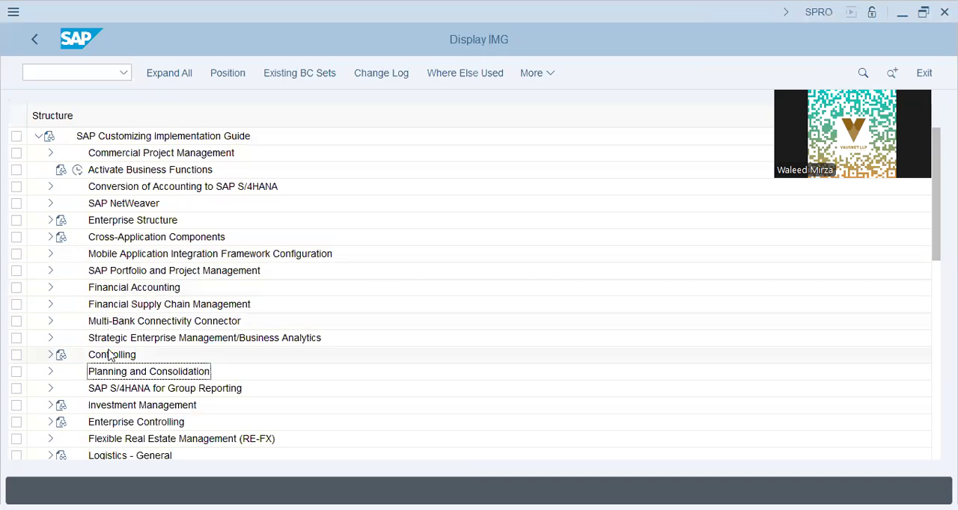
scroll(109, 352, "down", 4)
scroll(109, 355, "down", 3)
left_click(126, 340)
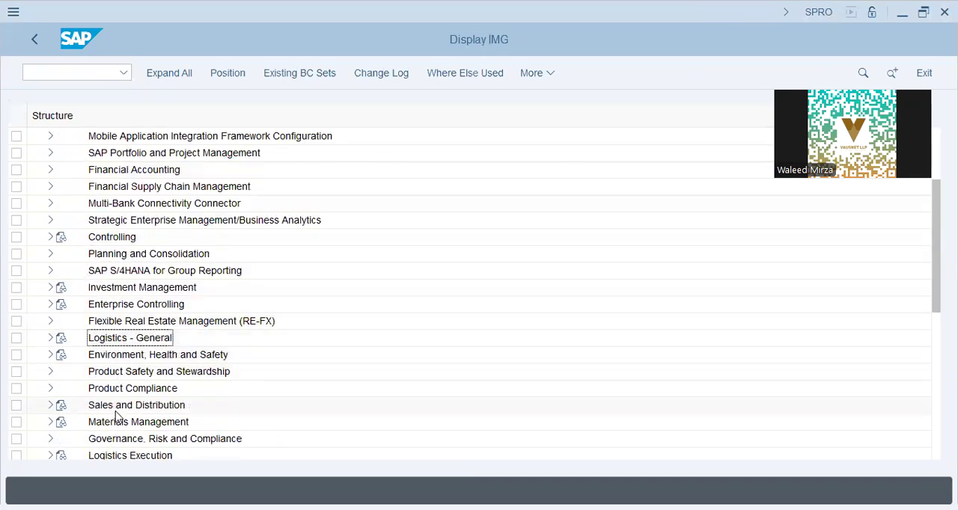
left_click(50, 406)
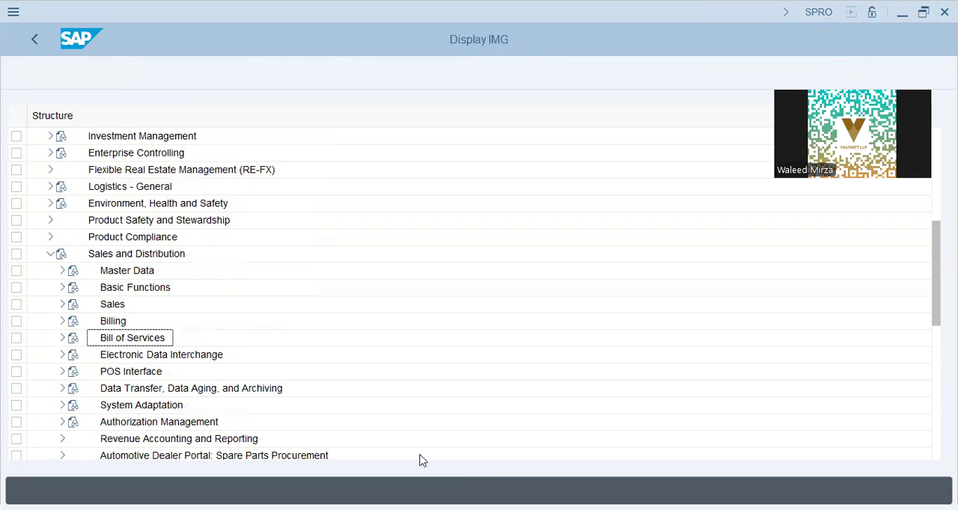
left_click(62, 289)
Expand Routes under Basic Functions and its Define Routes node
scroll(183, 354, "down", 3)
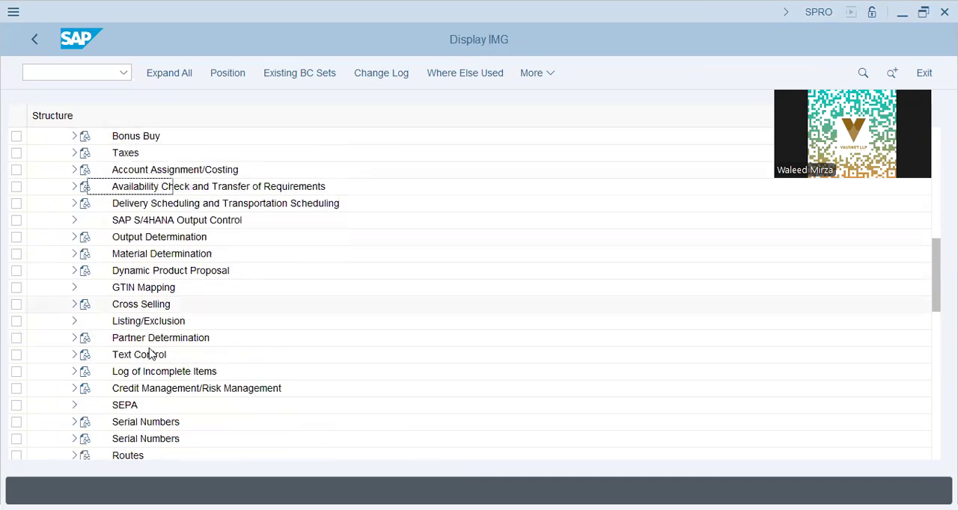
left_click(74, 389)
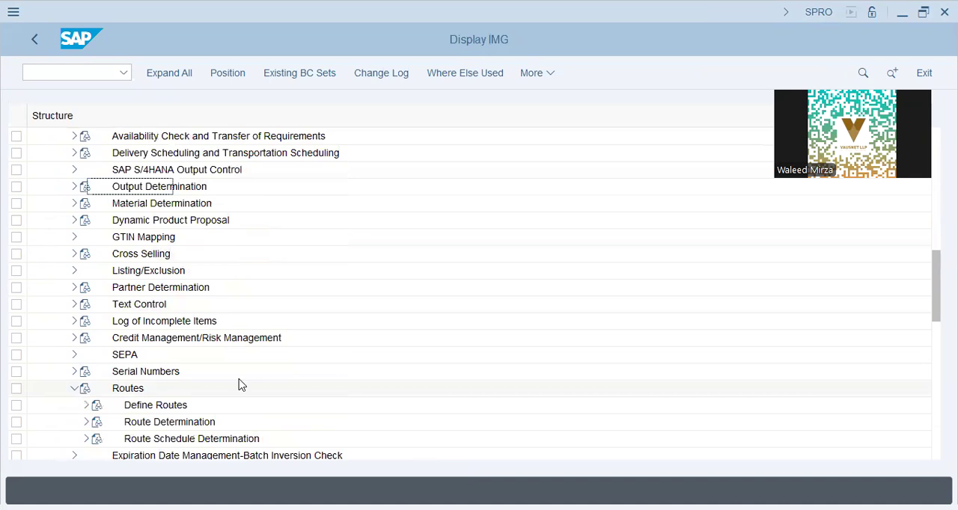
left_click(135, 408)
left_click(85, 407)
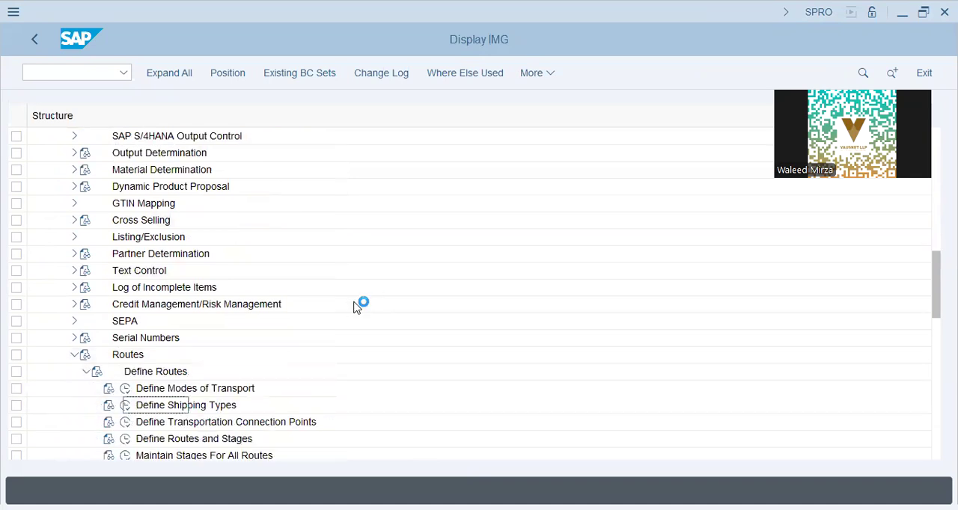
Open Define Modes of Transport, review the descriptions and SType assignments of the entries, and return to the implementation guide
left_click(139, 389)
left_click(125, 389)
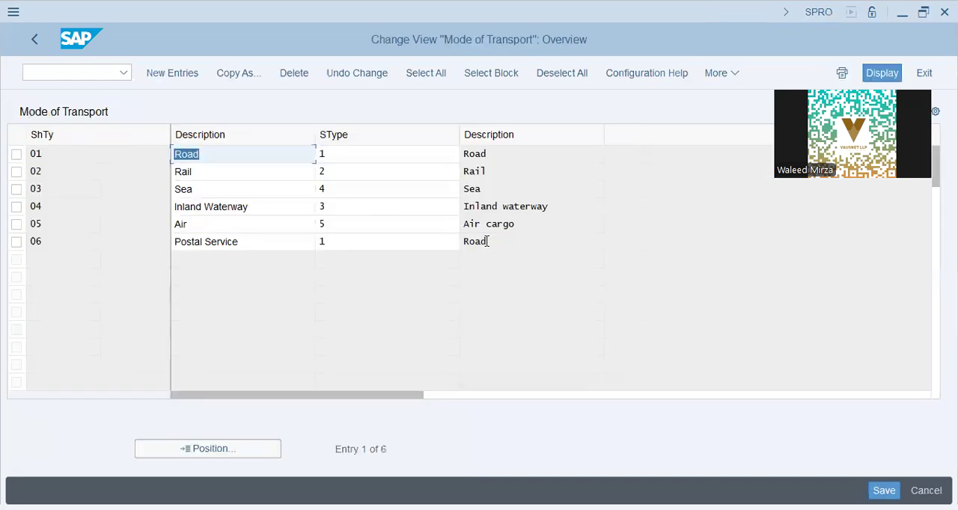
left_click(481, 158)
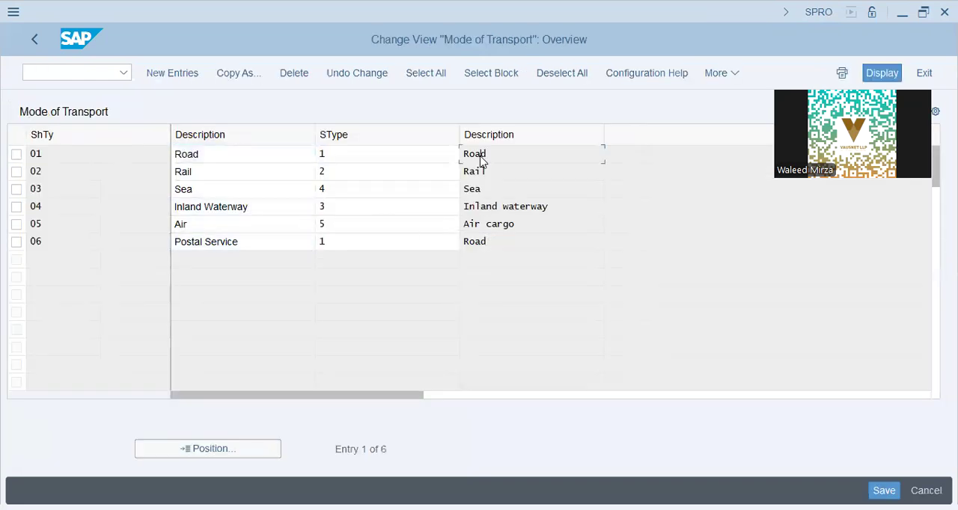
left_click(195, 193)
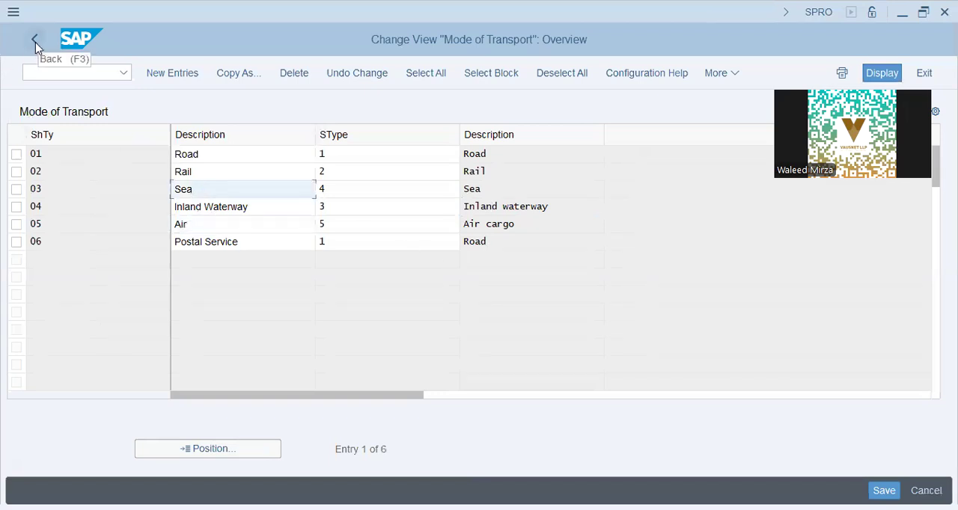
left_click(273, 229)
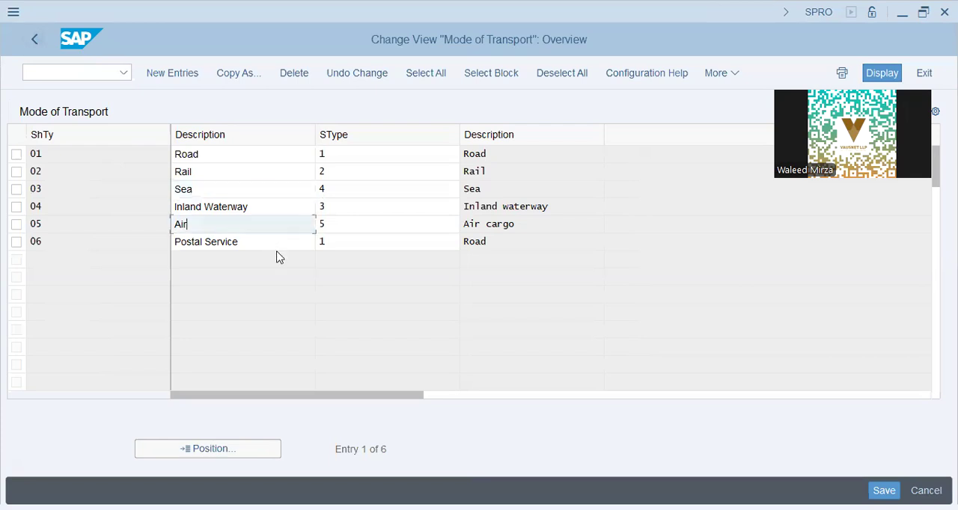
left_click(364, 245)
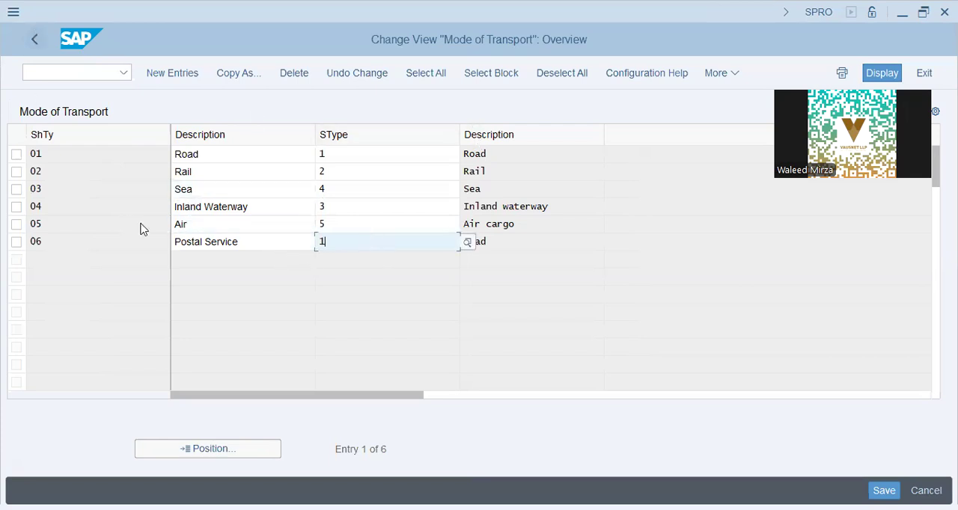
key("F3")
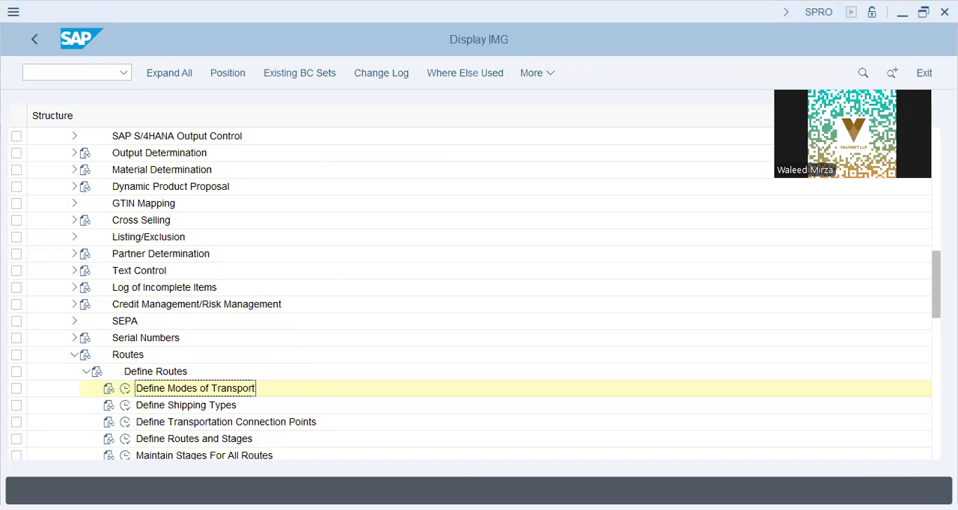
Switch to Notepad to highlight "Define Shipping Types" in the checklist, and open that activity in the SAP implementation guide
key("alt+Tab")
left_click_drag(684, 153, 539, 155)
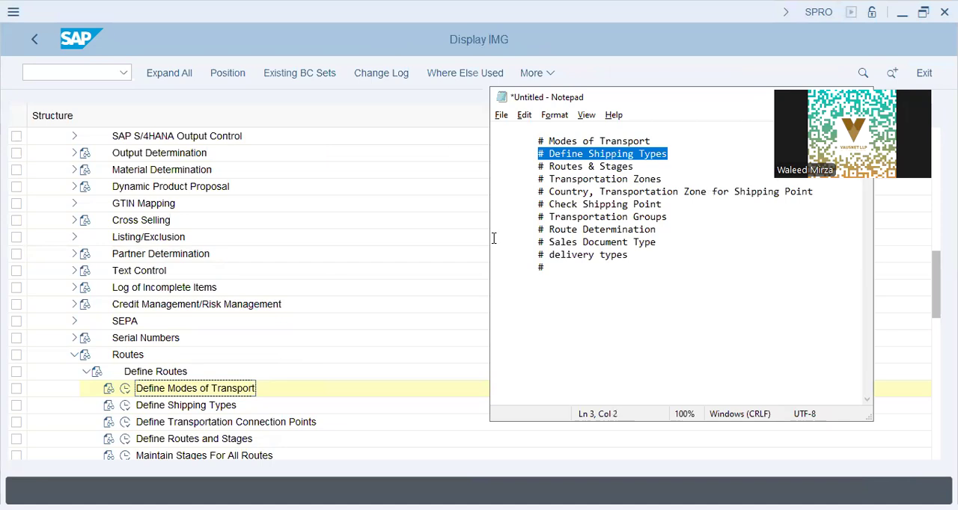
left_click(156, 387)
left_click(125, 405)
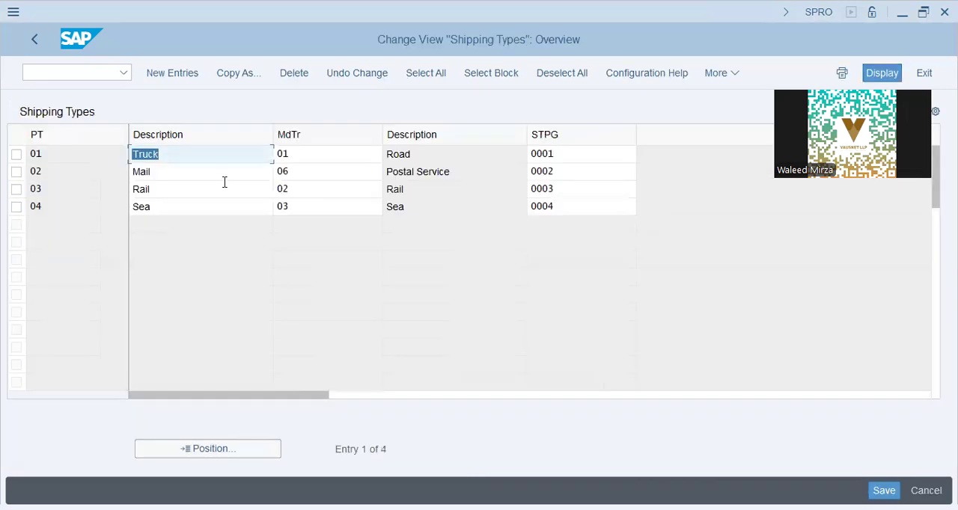
Examine the shipping types and look up the available shipping type procedure groups from the Truck entry, closing the list without a selection
left_click(203, 154)
left_click(193, 190)
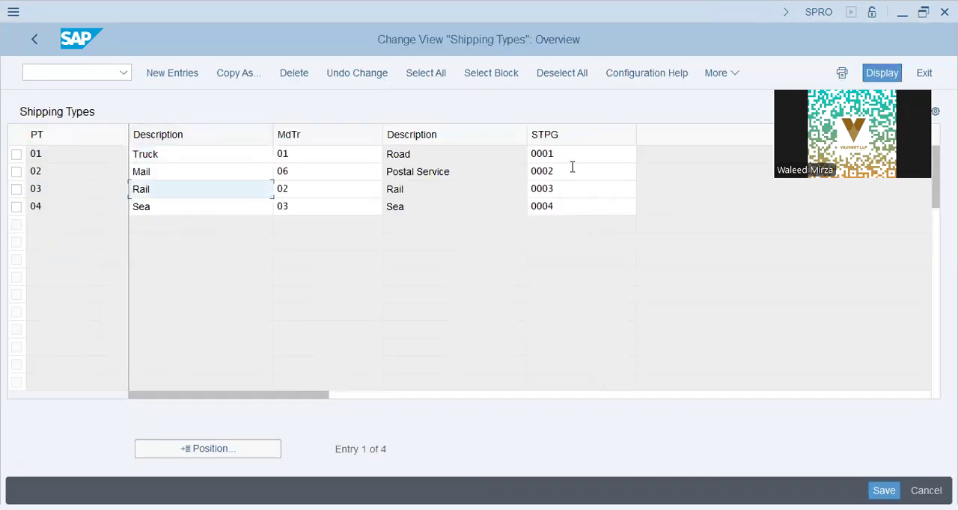
left_click(572, 155)
left_click(566, 205)
left_click(572, 155)
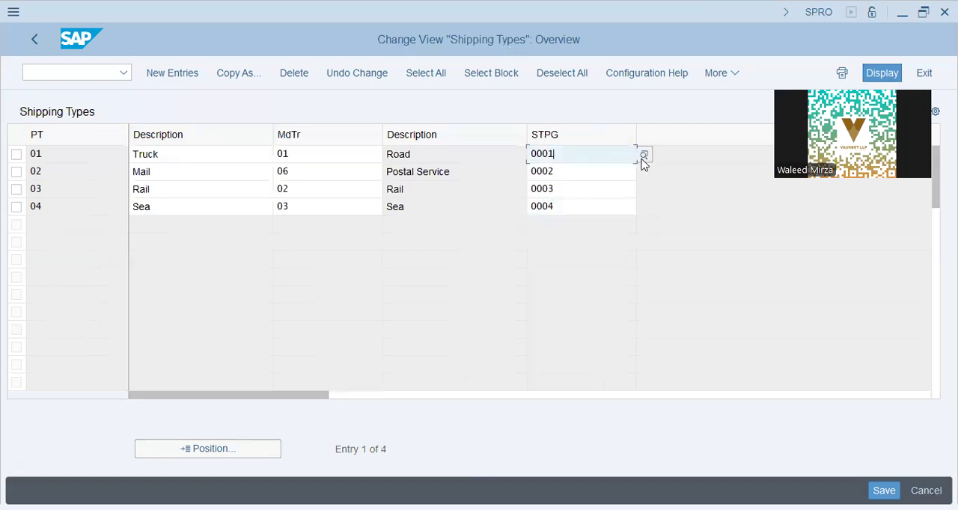
left_click(642, 156)
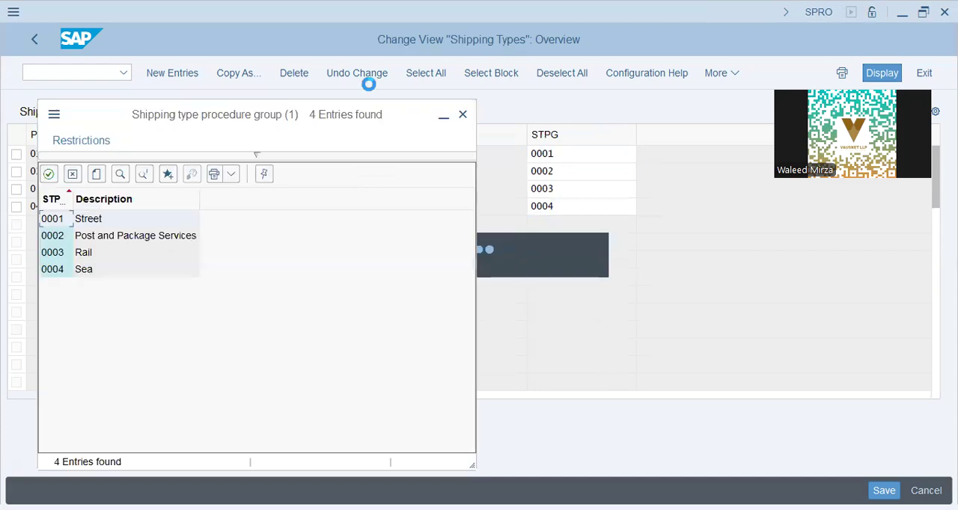
left_click(462, 116)
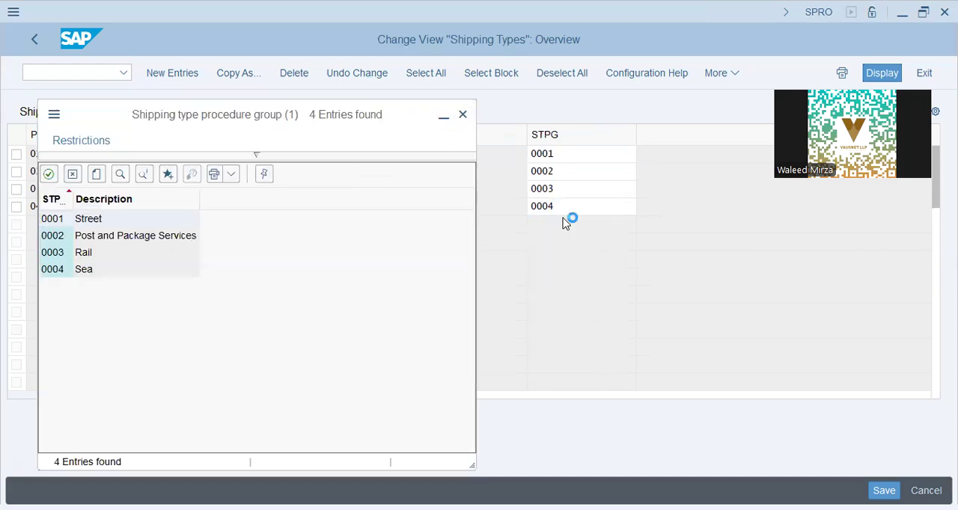
Compare the Truck, Mail, Rail and Sea shipping types with their assigned modes of transport and procedure groups, and return to the implementation guide
left_click(419, 156)
left_click(213, 161)
left_click(207, 188)
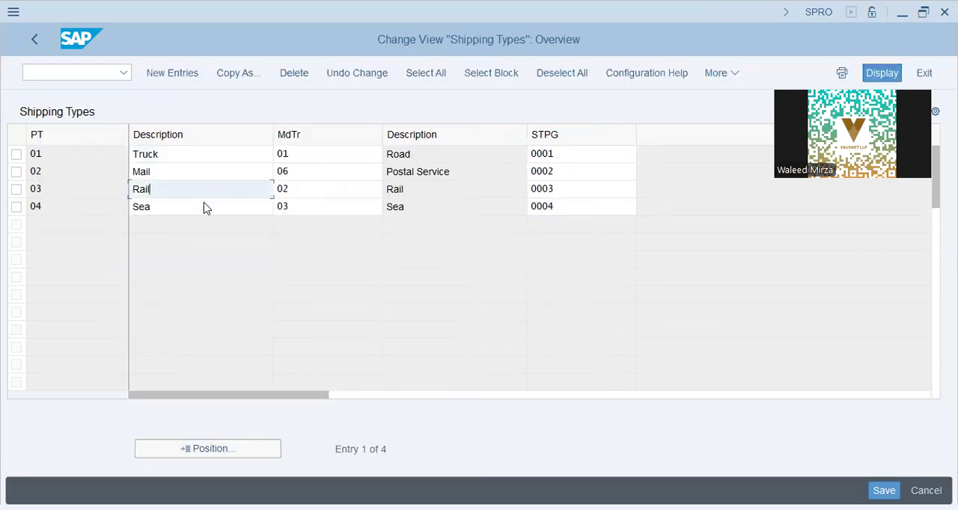
left_click(205, 207)
double_click(167, 154)
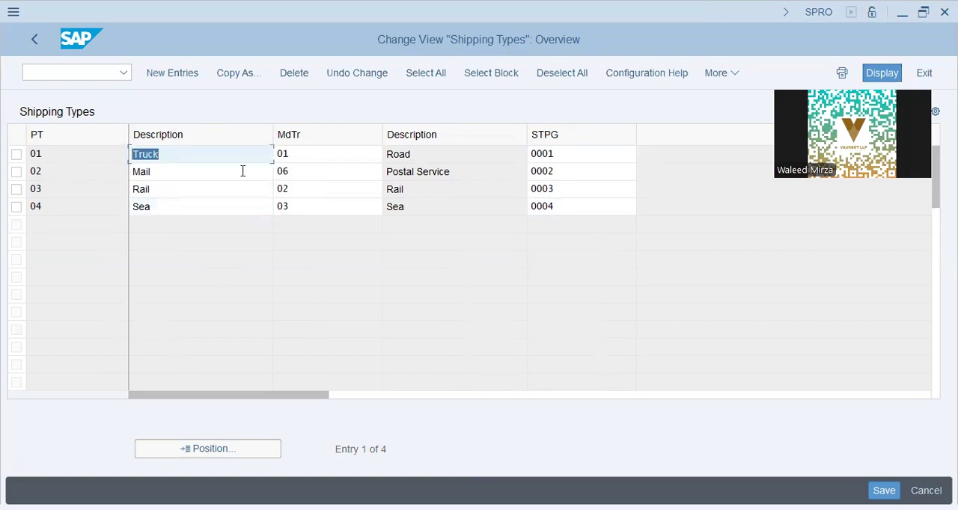
left_click_drag(186, 155, 4, 157)
left_click(173, 159)
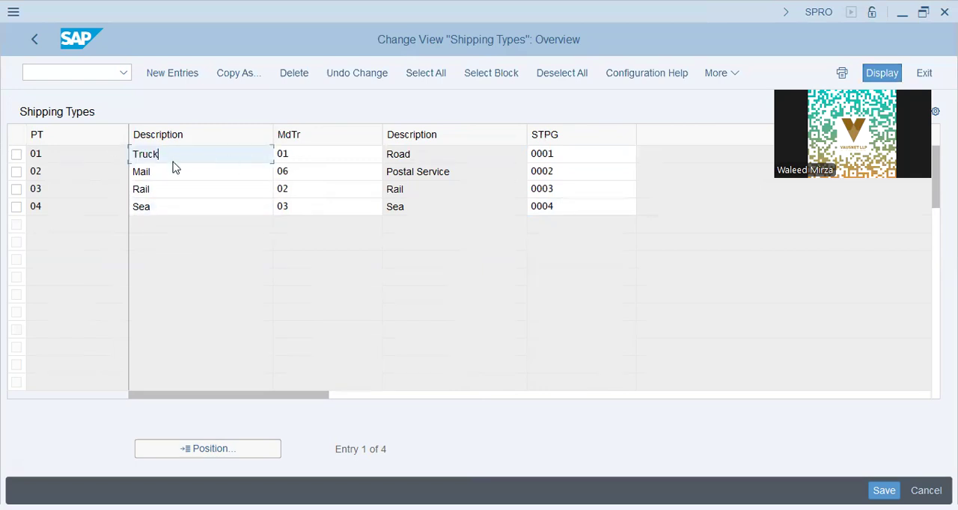
left_click(355, 159)
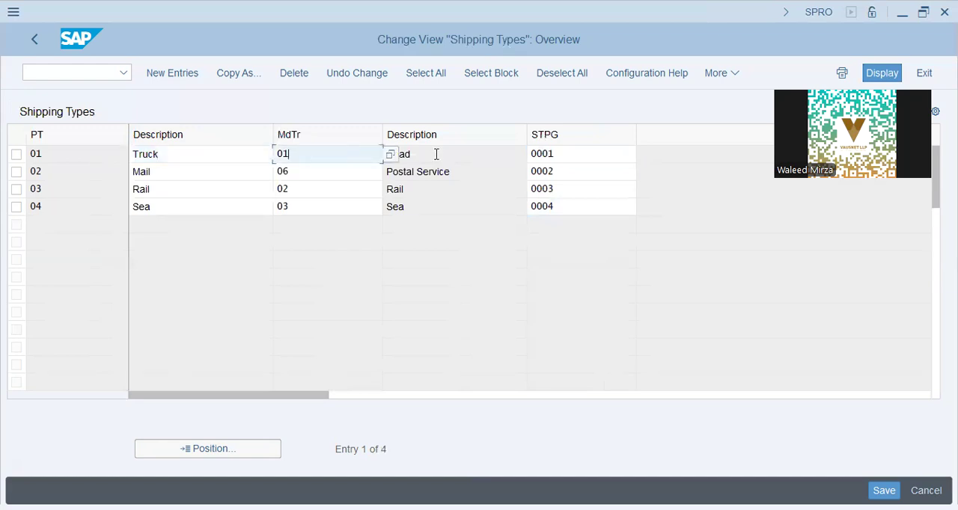
left_click_drag(436, 154, 85, 158)
left_click_drag(154, 172, 4, 183)
left_click_drag(464, 180, 9, 130)
left_click(166, 188)
left_click_drag(437, 190, 4, 231)
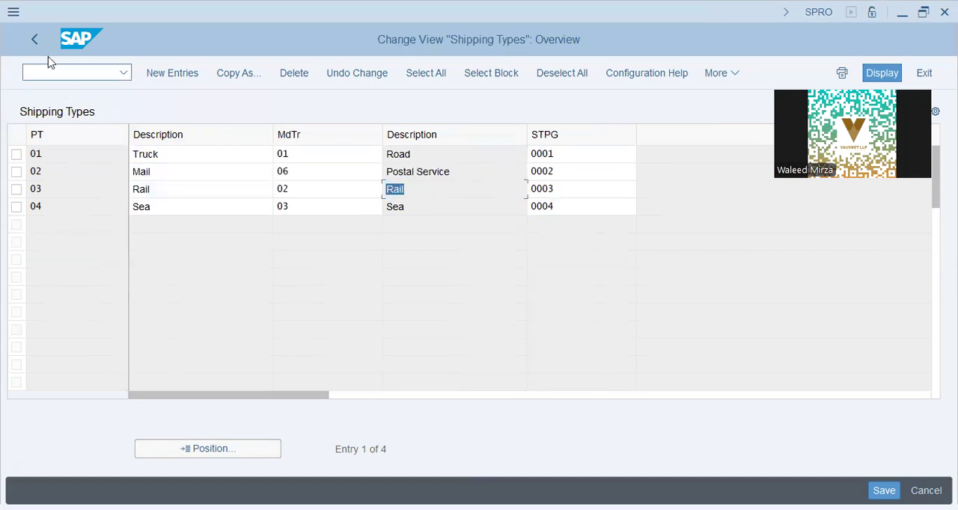
left_click_drag(158, 206, 4, 219)
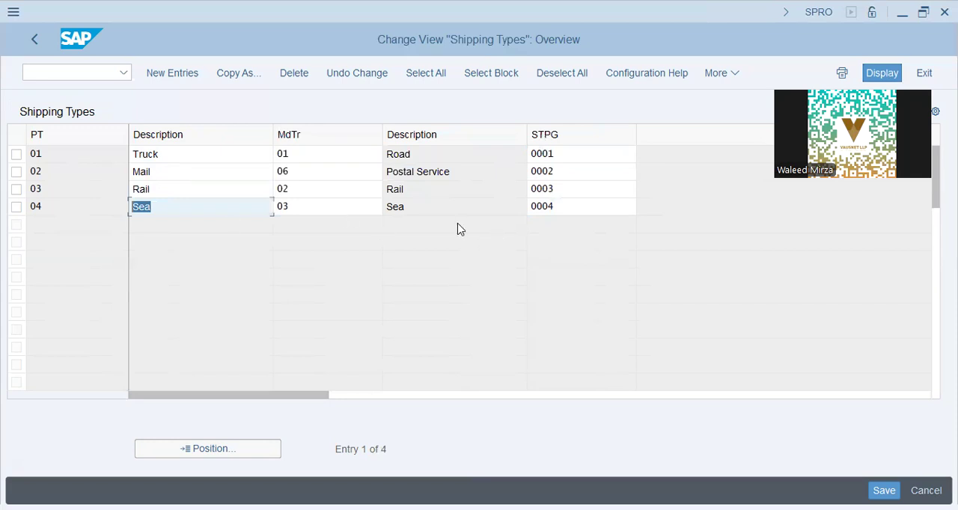
left_click(454, 208)
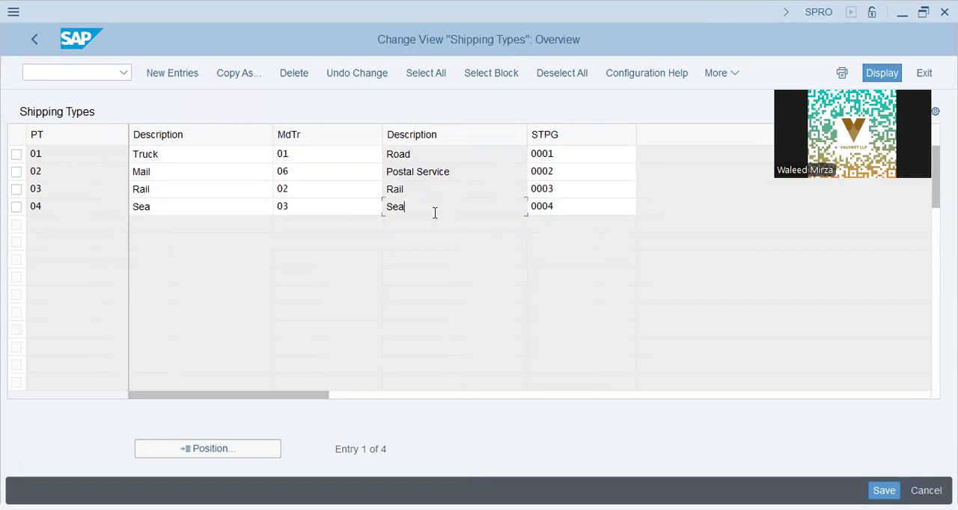
left_click(558, 206)
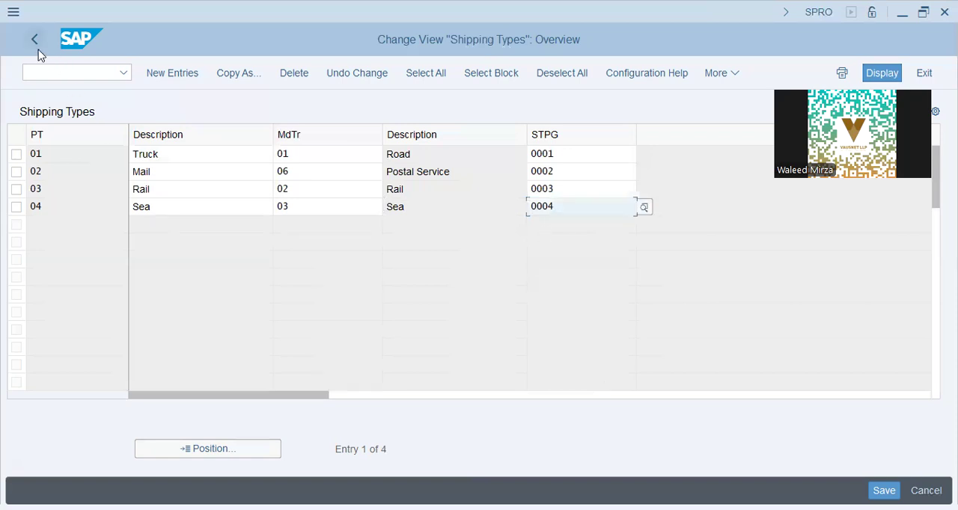
key("shift+Tab")
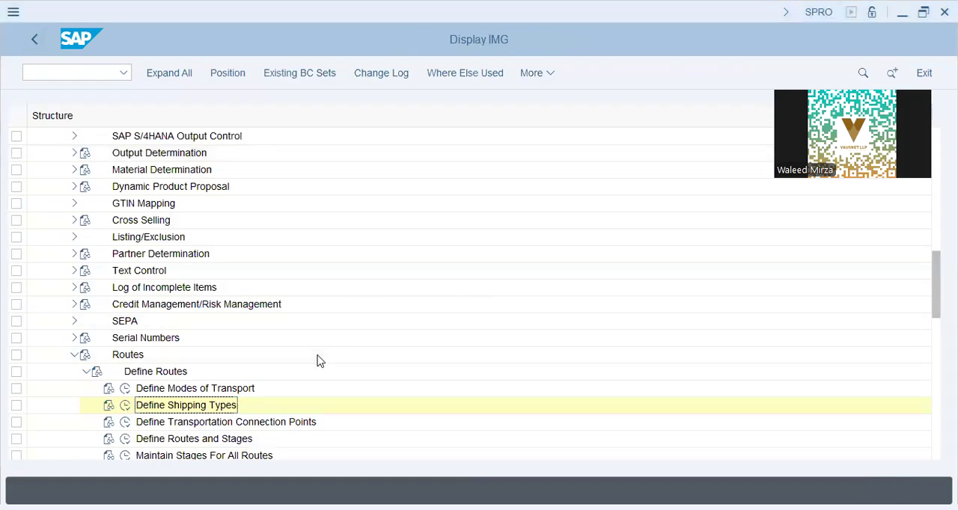
Open the Define Routes and Stages activity and review the descriptions of the Northern and Southern routes
left_click(128, 440)
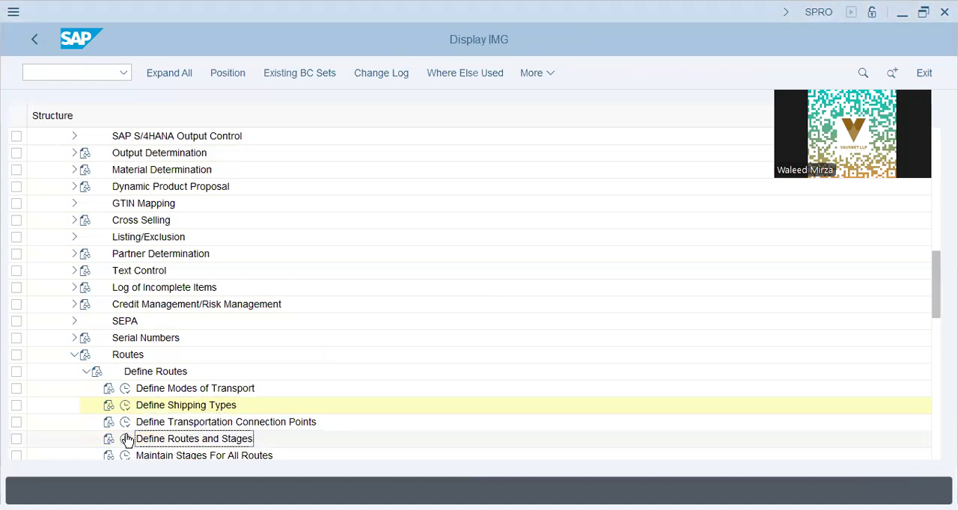
left_click(125, 439)
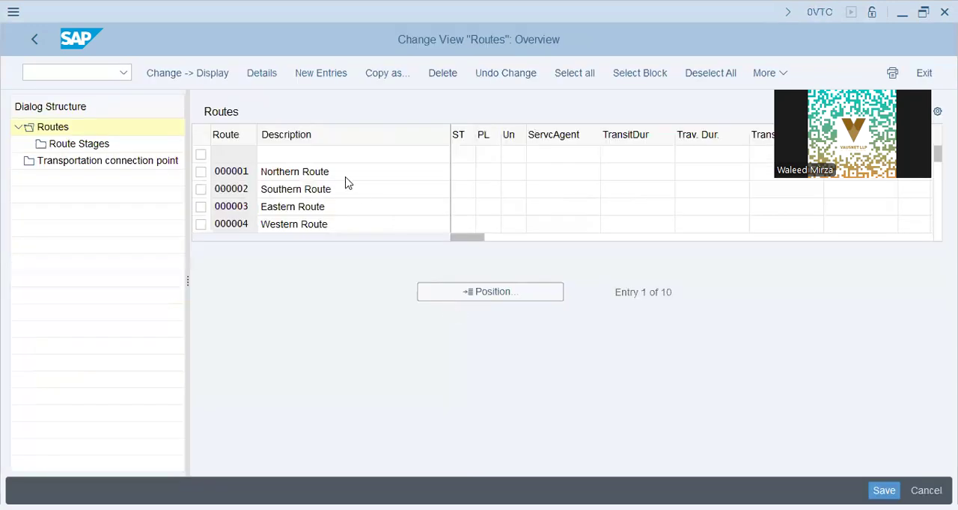
left_click(347, 178)
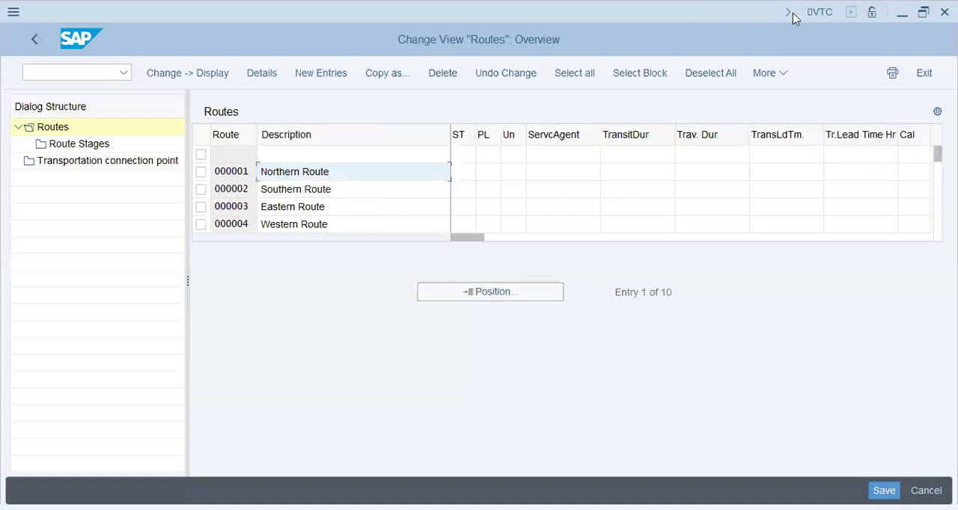
left_click(377, 159)
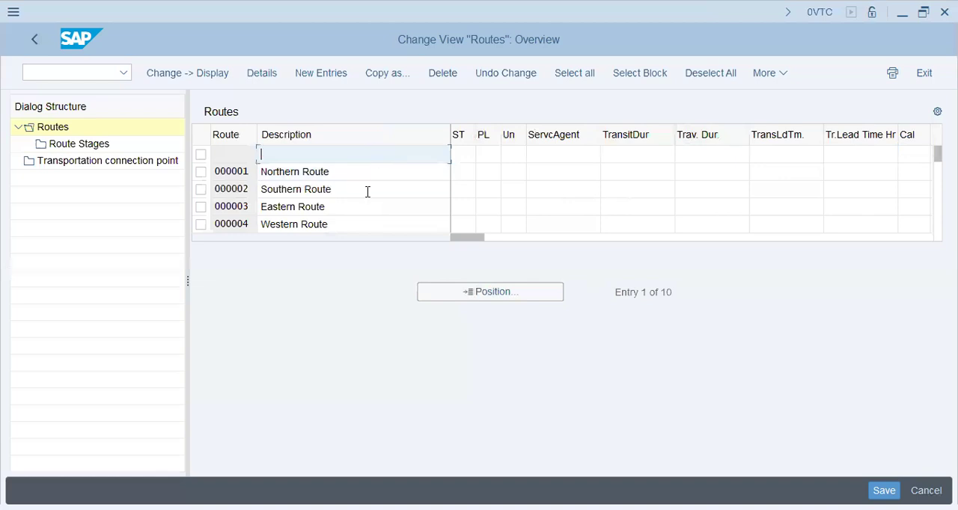
left_click(367, 173)
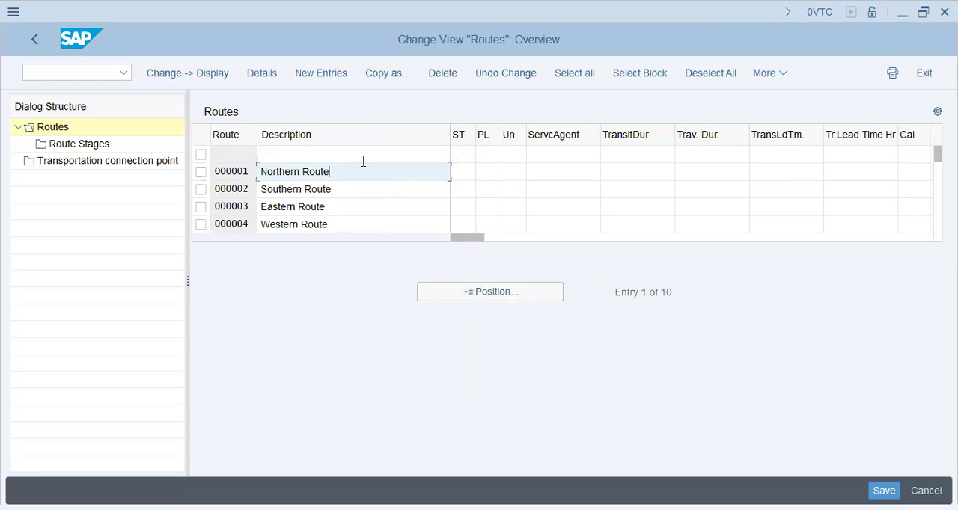
left_click_drag(356, 170, 122, 180)
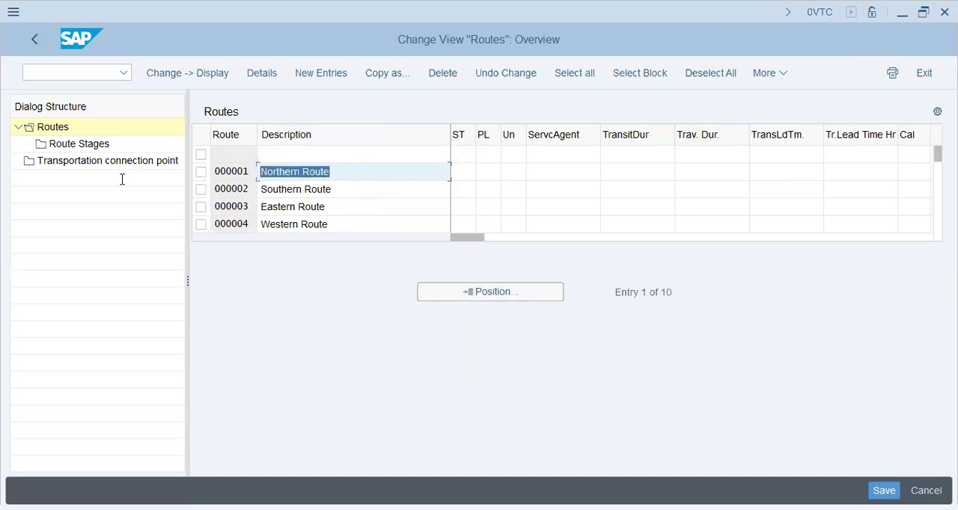
left_click_drag(334, 189, 171, 190)
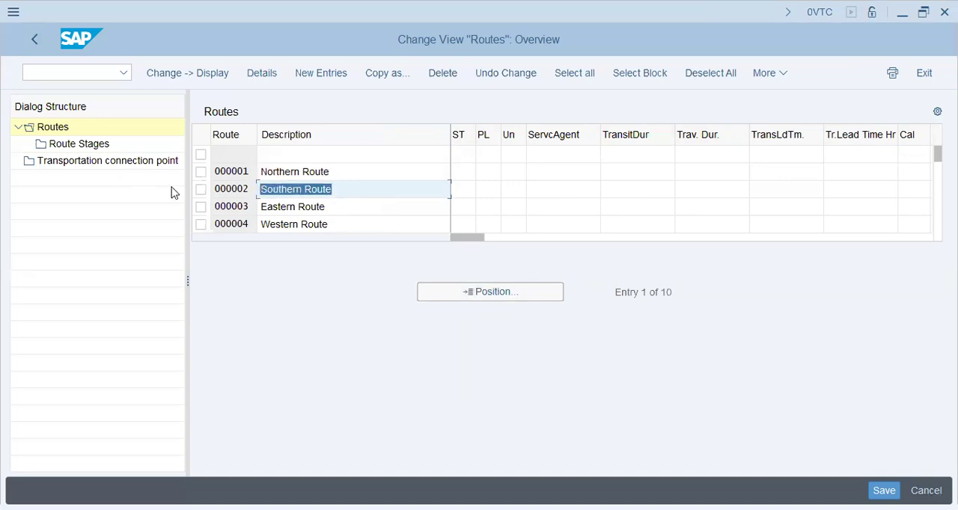
Compare the Northern, Southern, Eastern and Western routes by their route numbers and descriptions in the routes overview
left_click(383, 171)
left_click_drag(377, 193, 207, 172)
left_click_drag(335, 207, 196, 204)
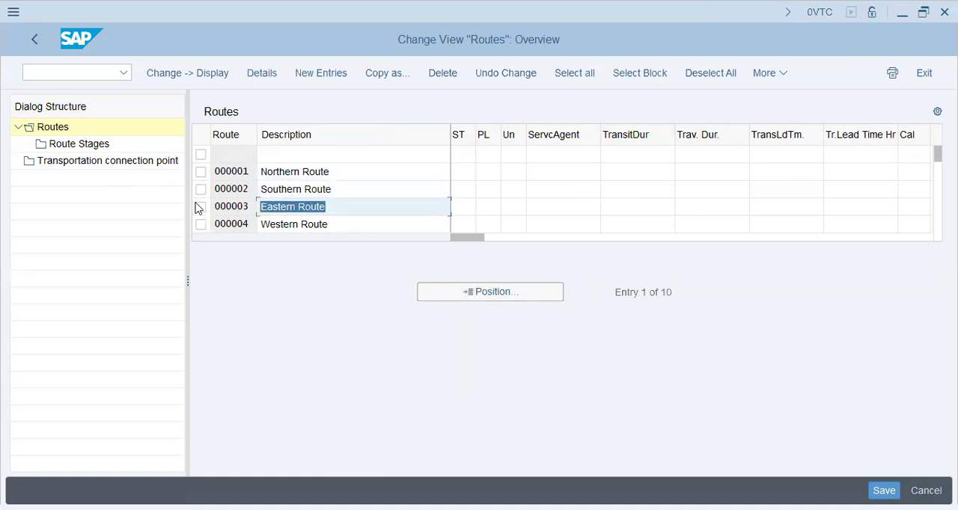
left_click(348, 177)
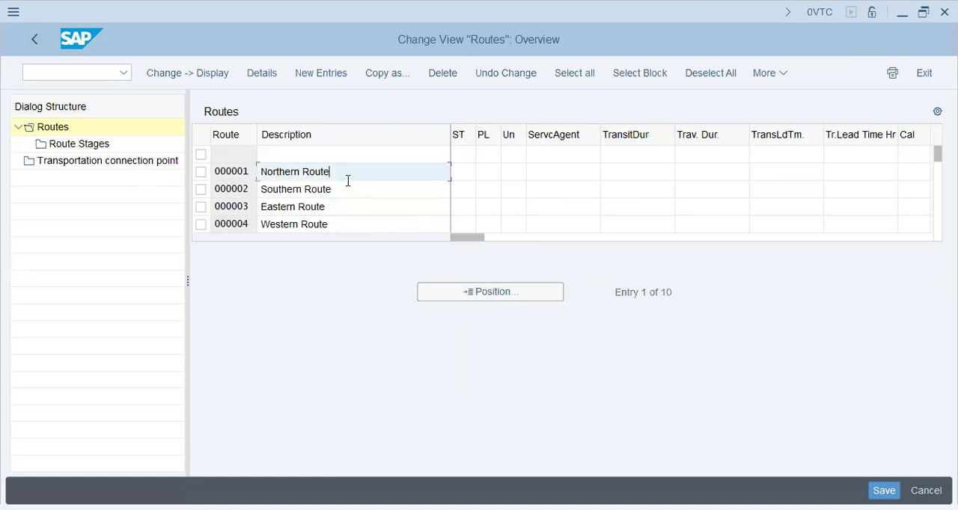
left_click(348, 191)
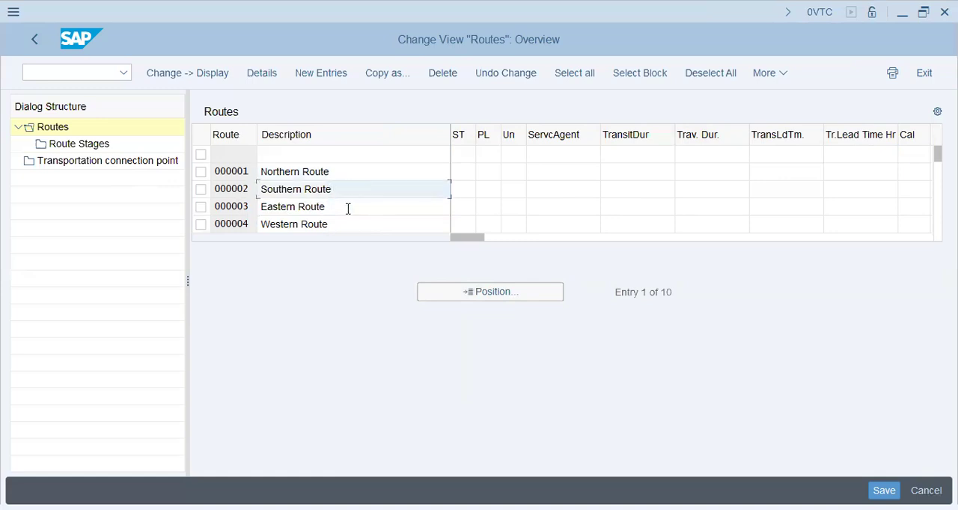
left_click(347, 211)
left_click(346, 221)
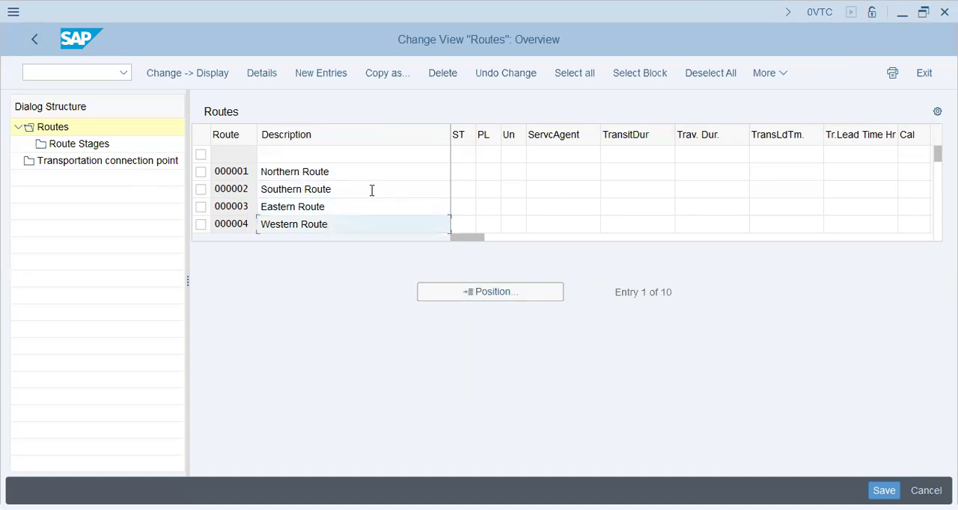
left_click(368, 175)
left_click(361, 188)
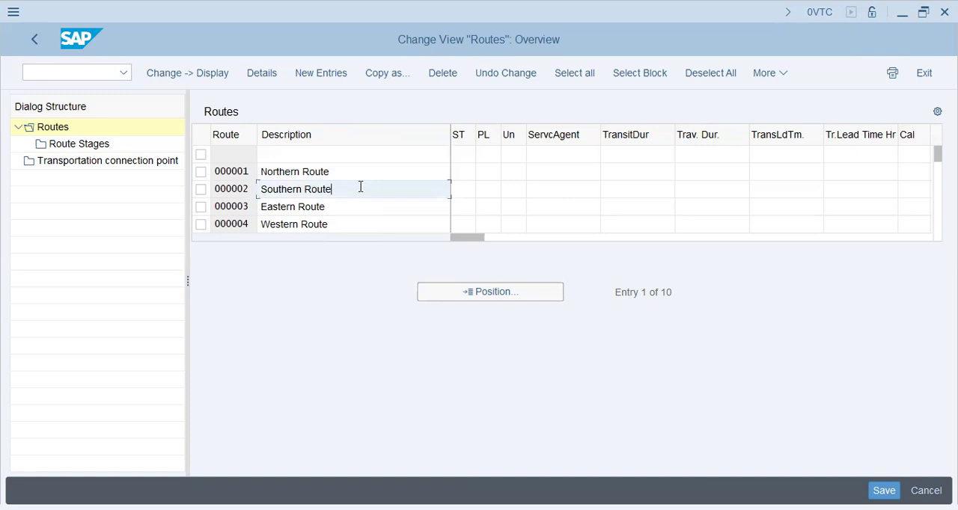
left_click(356, 172)
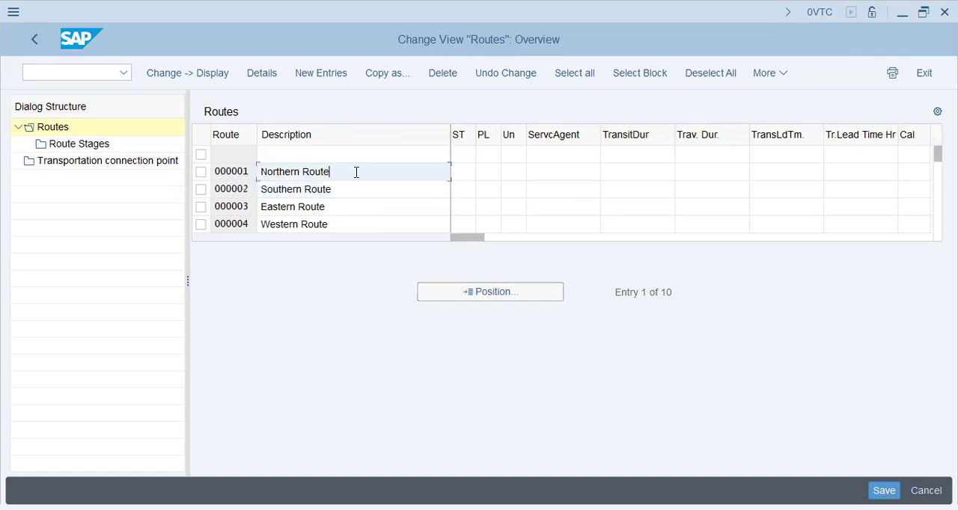
Select route 000001, Northern Route, open its route stages and look through the available stage columns
left_click(200, 172)
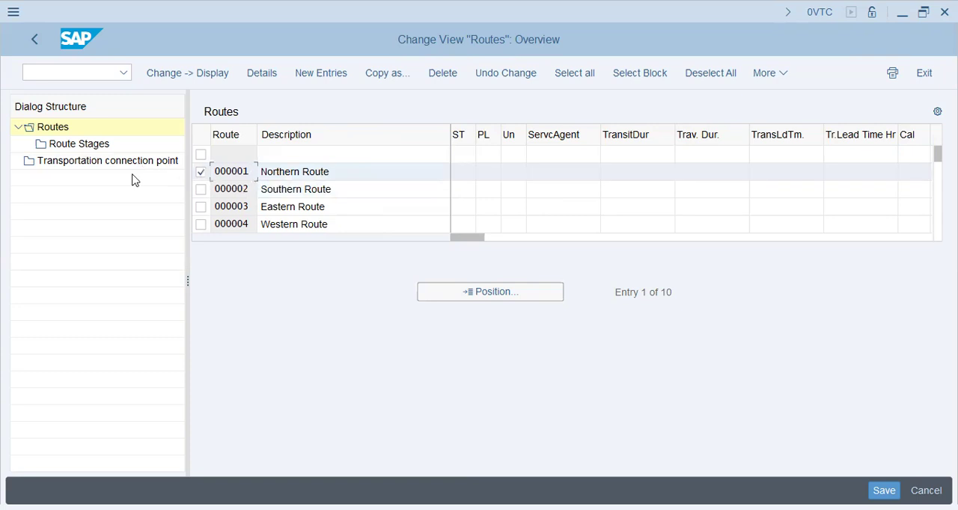
left_click(74, 143)
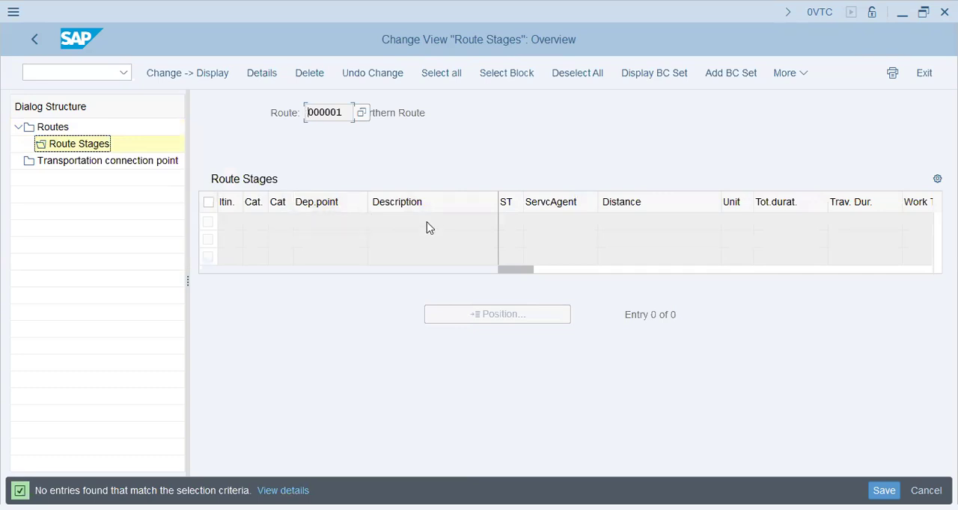
left_click(417, 113)
left_click_drag(631, 271, 746, 274)
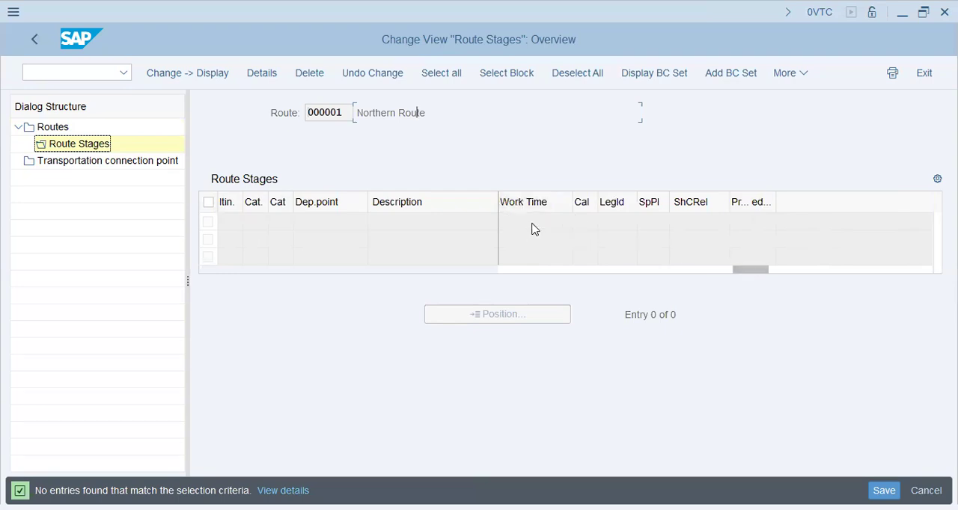
Open the transportation connection points and review the description and customs office description of both entries
left_click(100, 164)
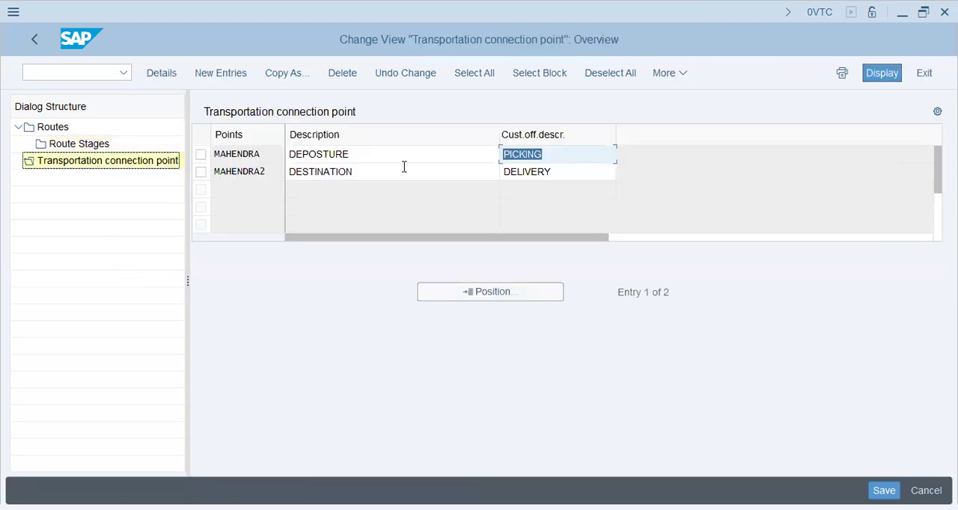
left_click(394, 154)
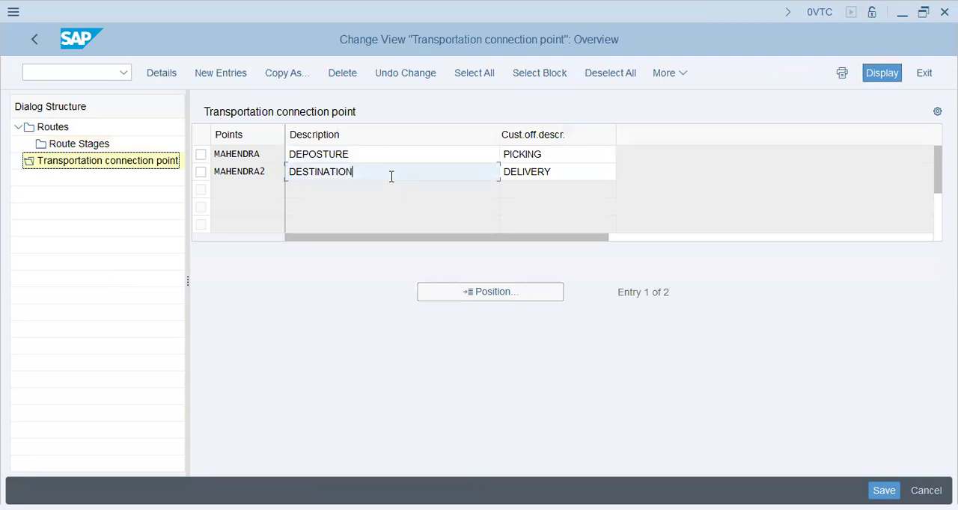
left_click(566, 155)
left_click(565, 171)
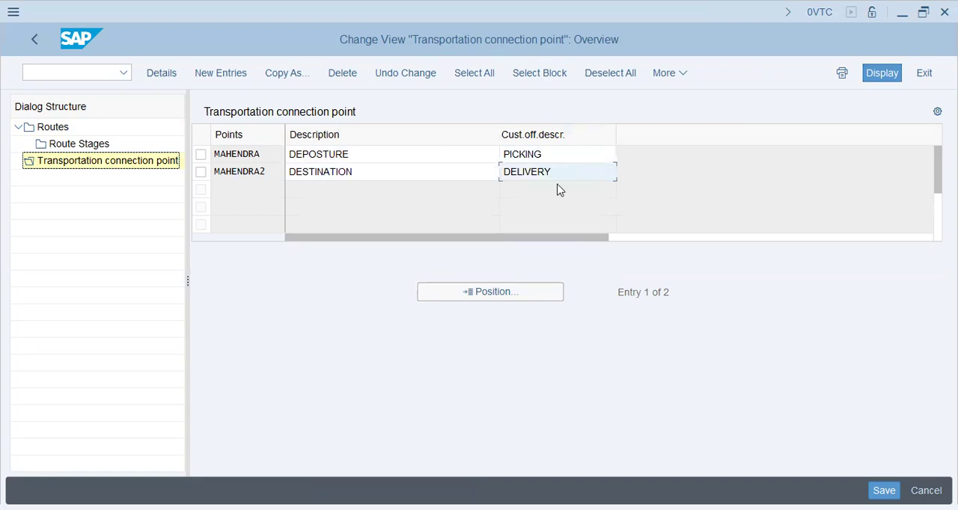
left_click(431, 150)
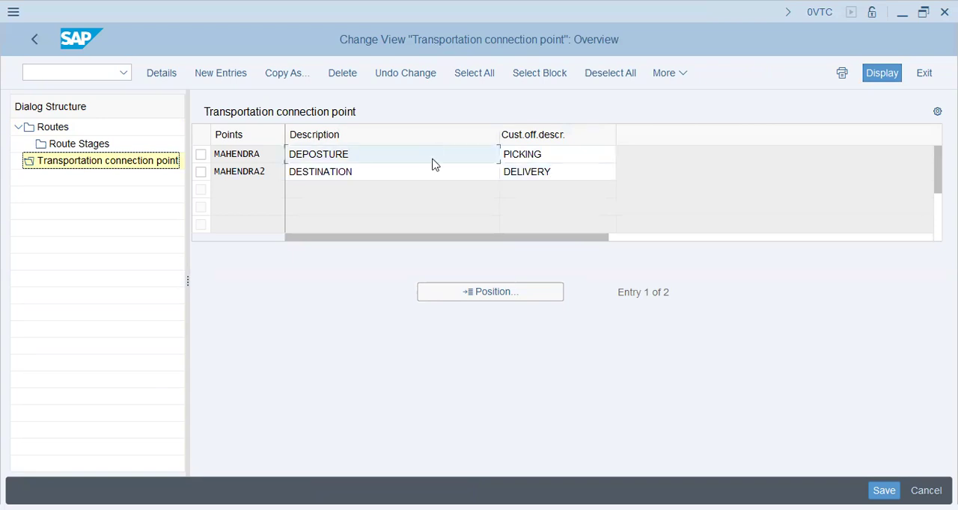
left_click_drag(383, 159, 239, 162)
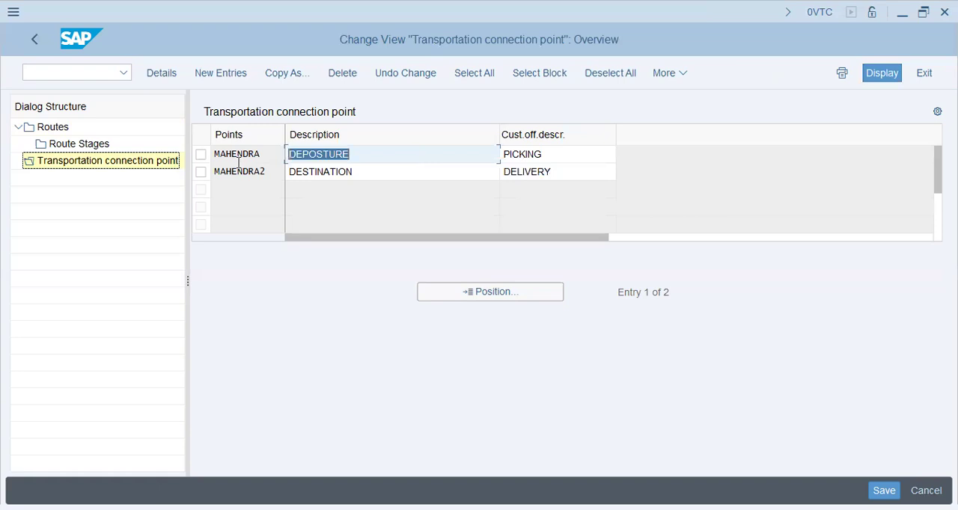
left_click(367, 170)
left_click_drag(558, 171, 323, 199)
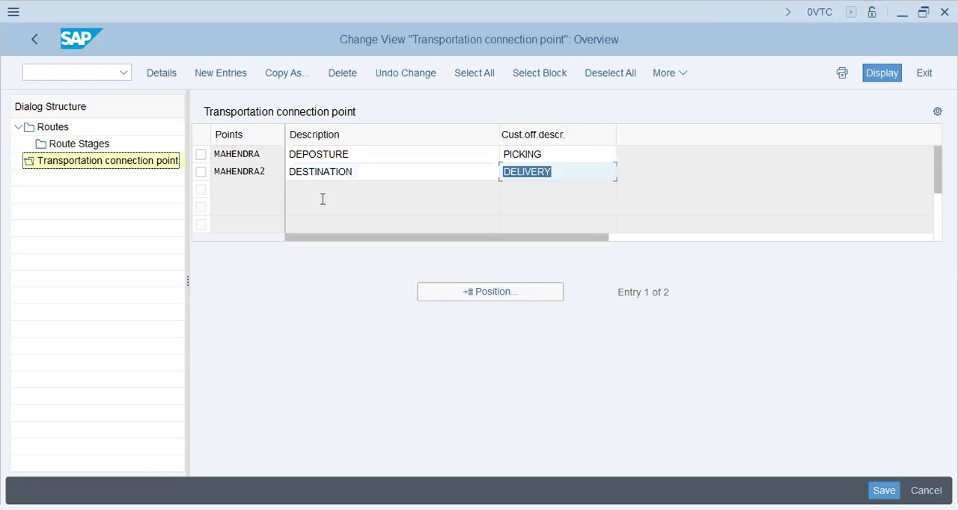
Compare the PICKING and DELIVERY entries with their DEPOSTURE and DESTINATION descriptions, and return to the implementation guide
left_click(566, 174)
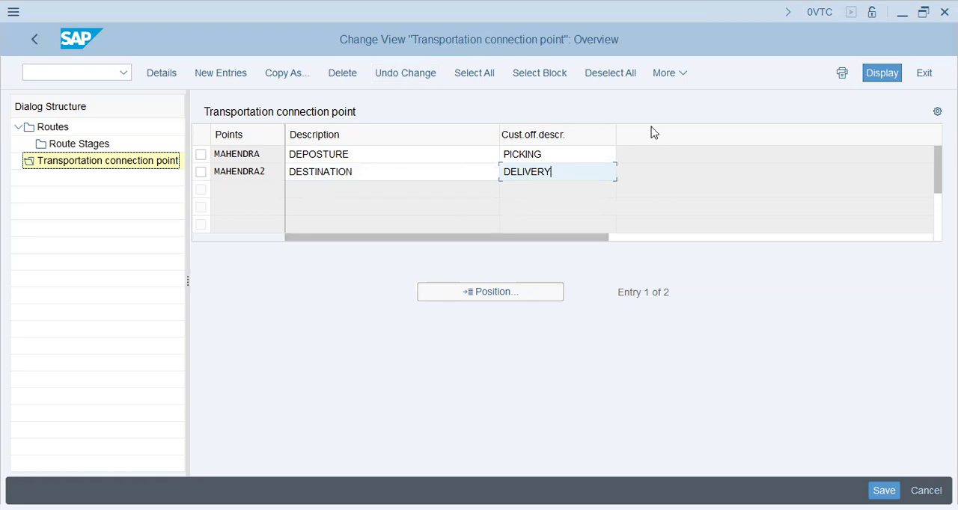
left_click(566, 159)
left_click(574, 172)
left_click(391, 171)
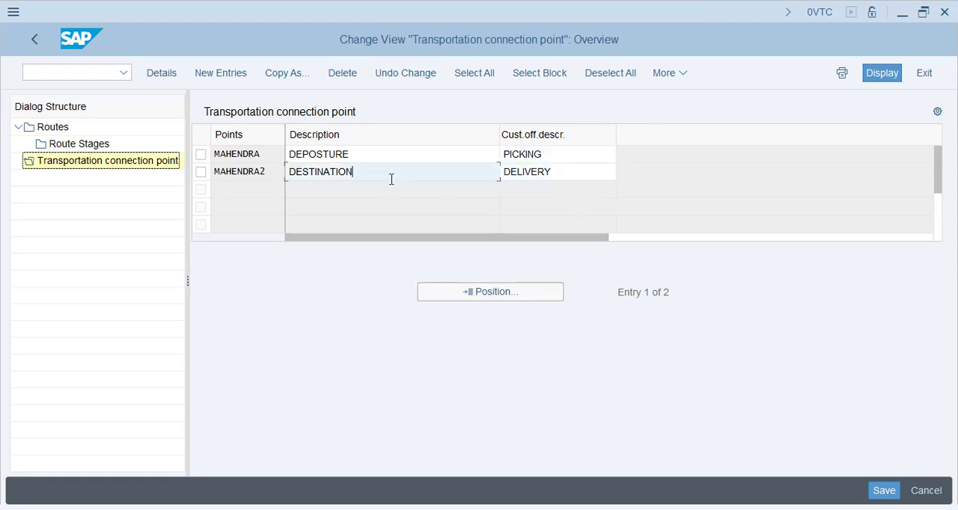
left_click(390, 155)
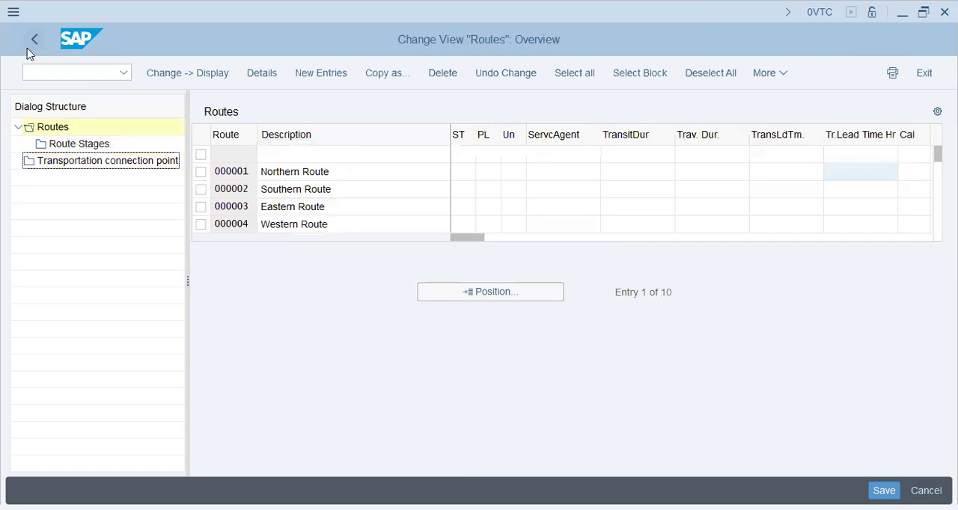
key("F3")
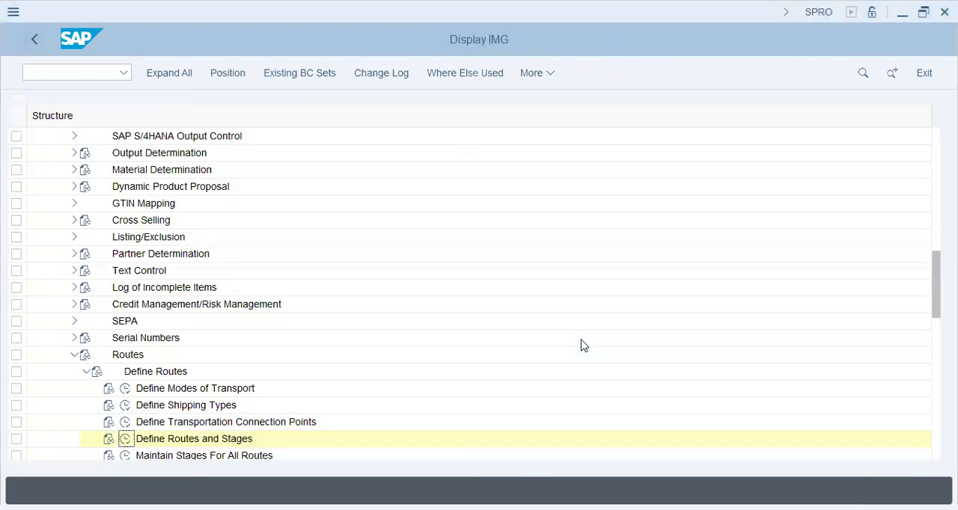
Expand Route Determination below Define Routes in the implementation guide and open the Define Transportation Zones activity
scroll(200, 423, "down", 2)
left_click(231, 389)
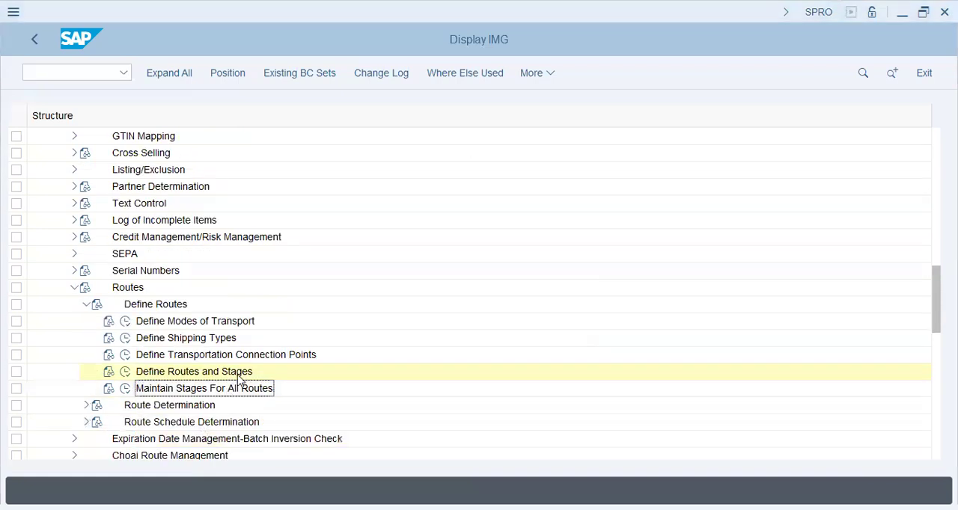
left_click(196, 355)
left_click(184, 387)
left_click(86, 405)
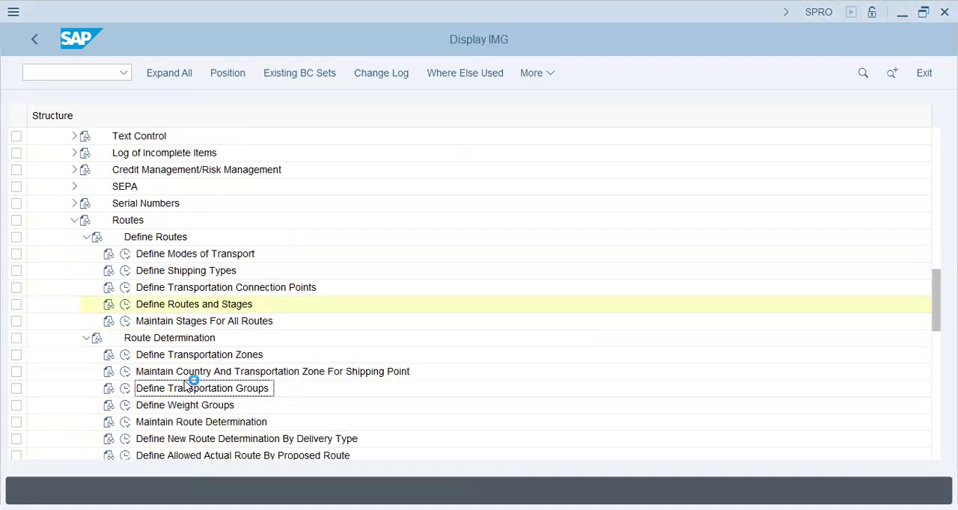
left_click(183, 355)
left_click(125, 354)
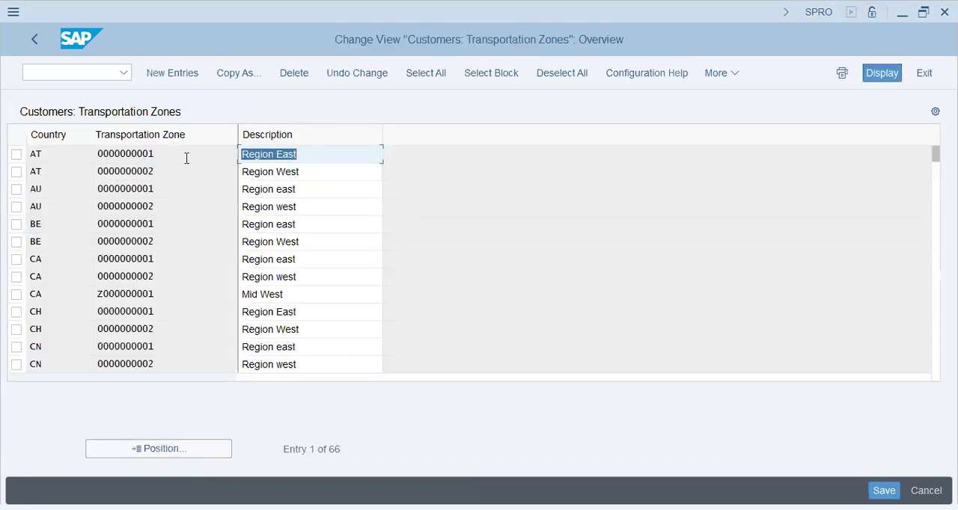
Examine the countries, transportation zone numbers and region descriptions of the AT and AU entries
left_click(187, 155)
left_click(60, 208)
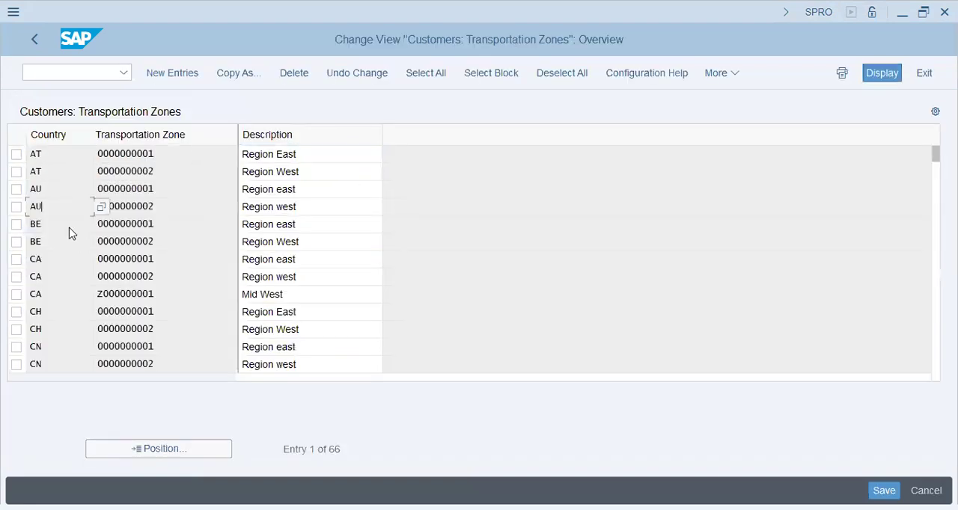
left_click(155, 172)
left_click_drag(171, 152, 61, 160)
left_click(202, 174)
left_click(173, 193)
left_click_drag(318, 158, 190, 166)
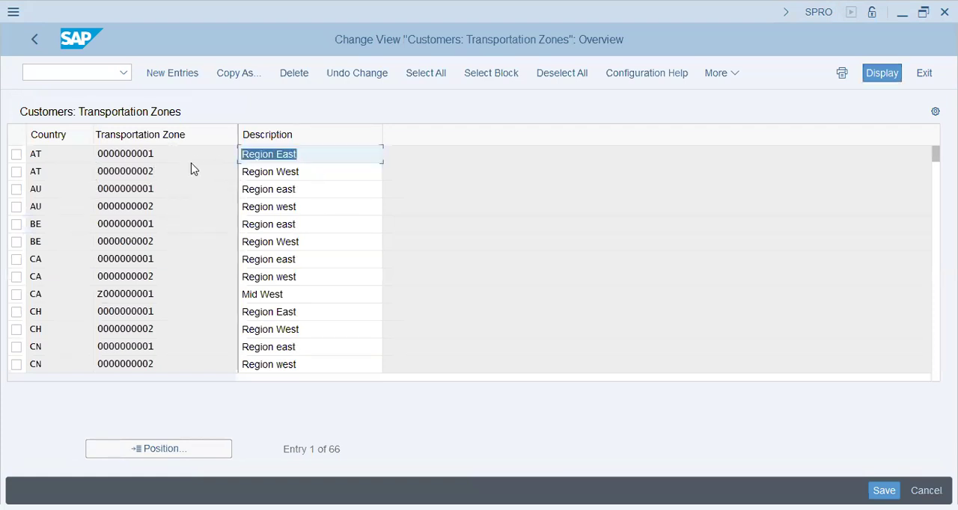
left_click_drag(299, 171, 30, 167)
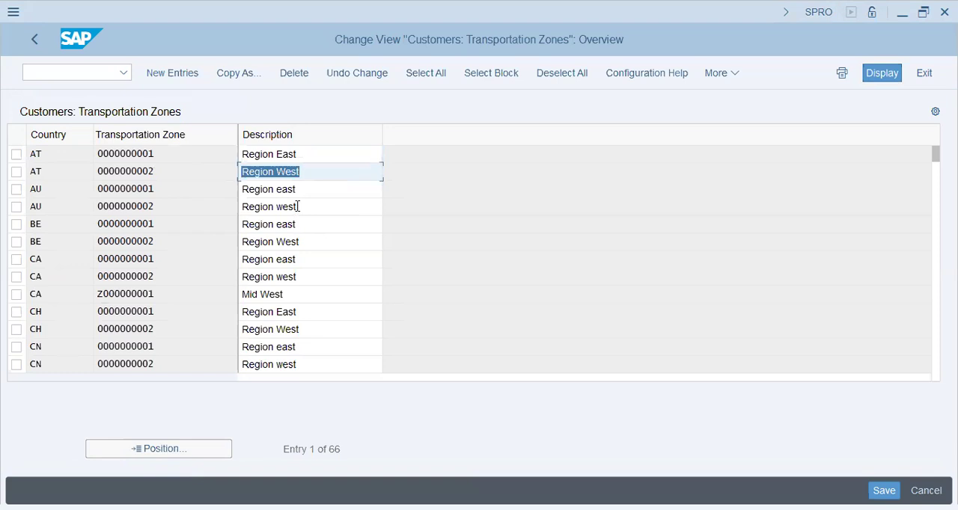
left_click(318, 291)
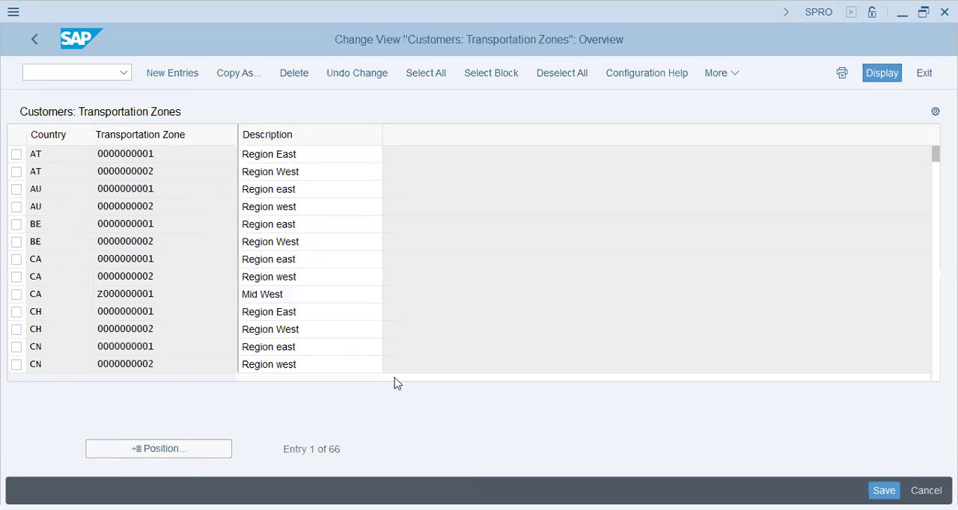
key("Page_Down")
key("Down")
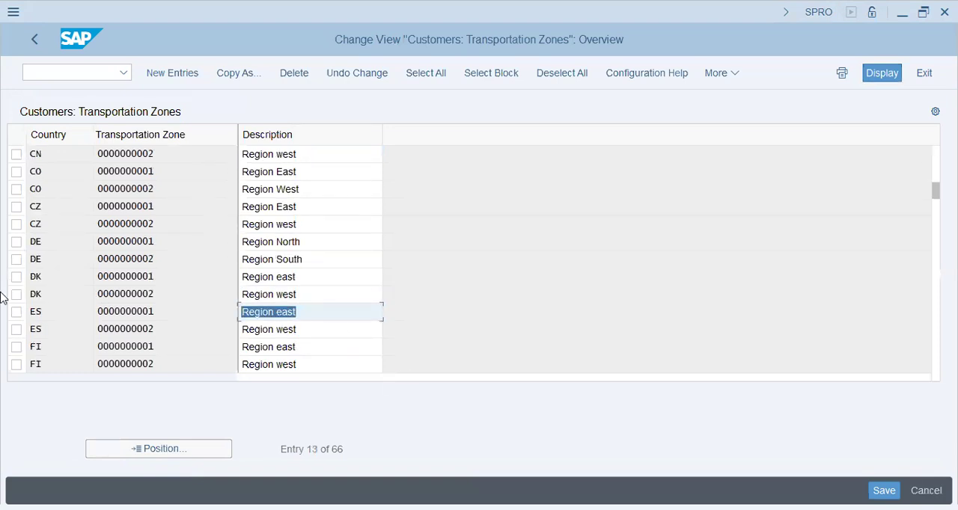
left_click(306, 308)
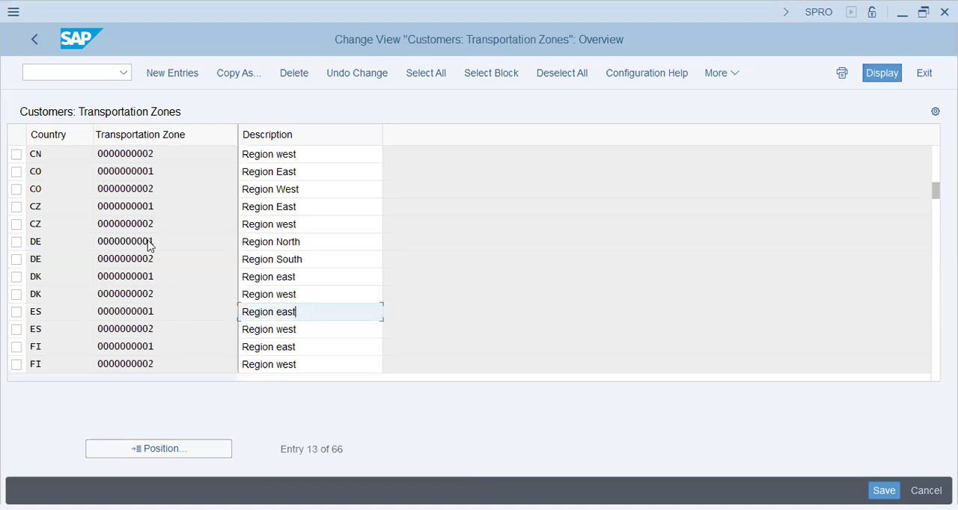
Start creating new entries in the customers' transportation zones table
left_click(167, 152)
left_click(66, 152)
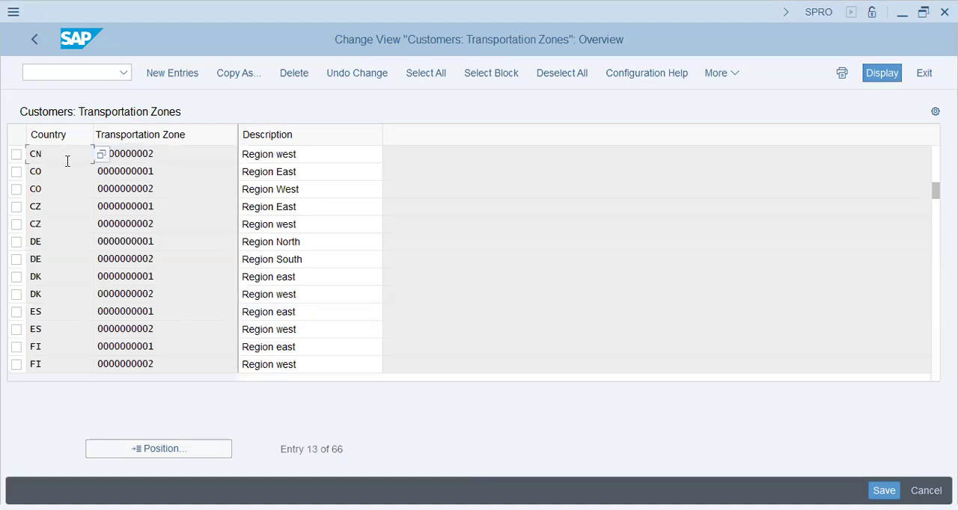
left_click(74, 166)
left_click(74, 155)
left_click(169, 81)
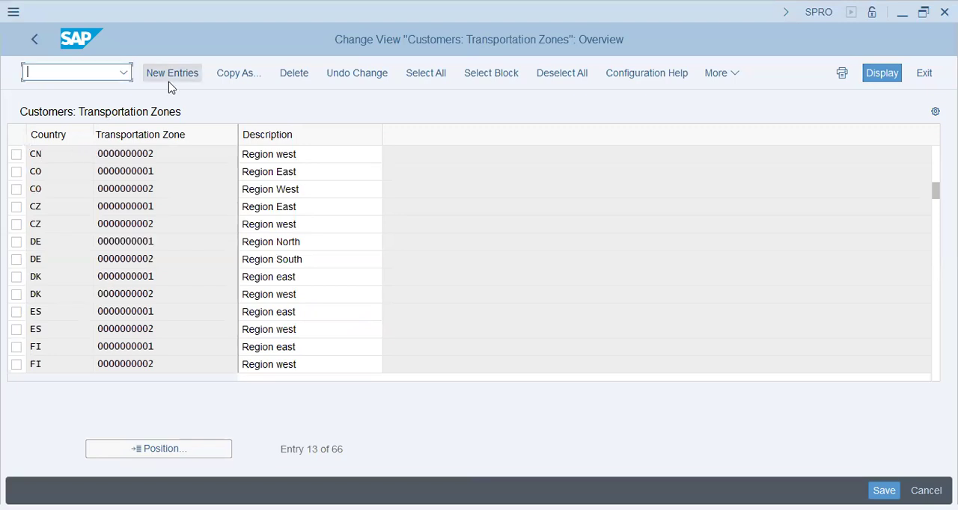
left_click(160, 73)
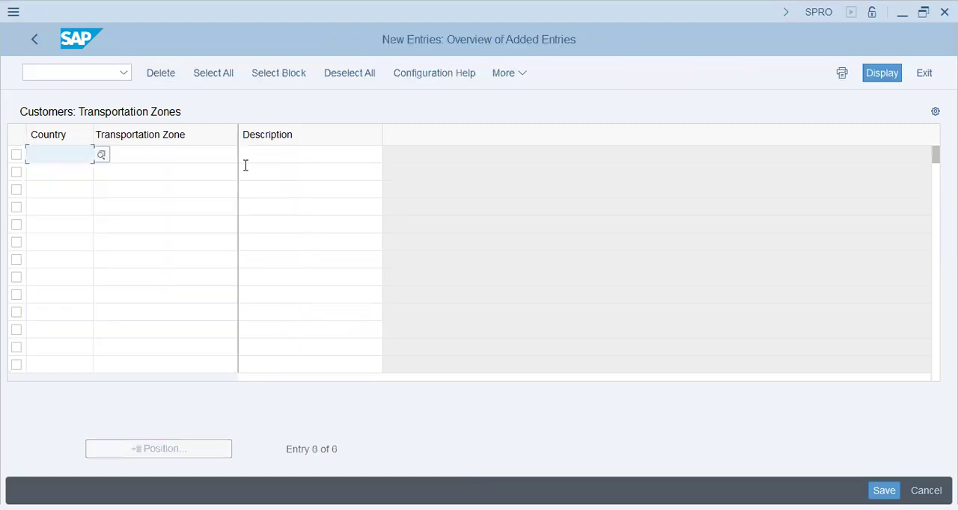
Enter sa as the country of the first new transportation zone
type("sa")
key("Tab")
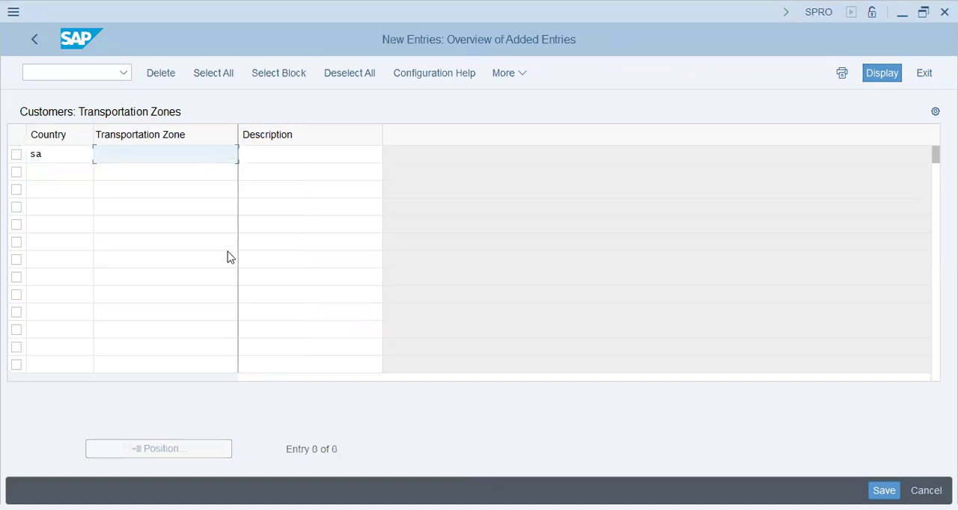
right_click(228, 253)
left_click(182, 158)
key("Tab")
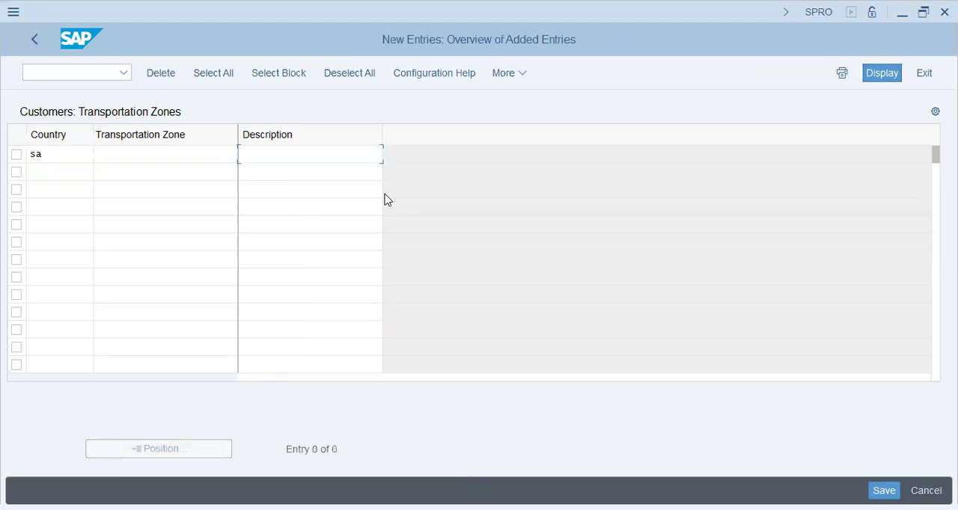
key("shift+Tab")
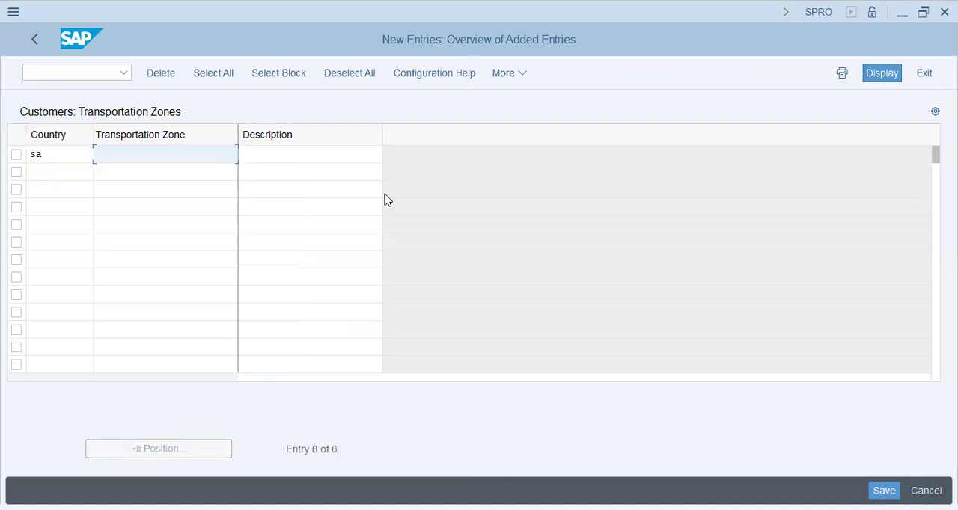
type("SpeedDeliv")
key("BackSpace")
key("BackSpace")
key("BackSpace")
key("BackSpace")
key("BackSpace")
key("BackSpace")
key("BackSpace")
key("BackSpace")
key("BackSpace")
Enter Refrigerat as the first row's transportation zone and Refrigerated as its description
type("Refrigerat")
key("Tab")
type("Refrigerated")
key("Tab")
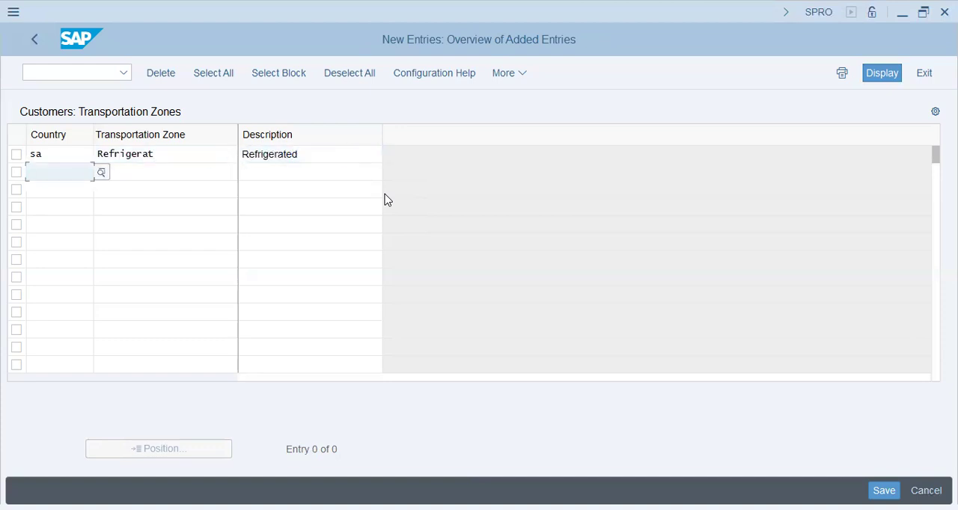
Fill in a second row with country sa and transportation zone Ref-1Hr
type("sa")
key("Tab")
type("Ref-")
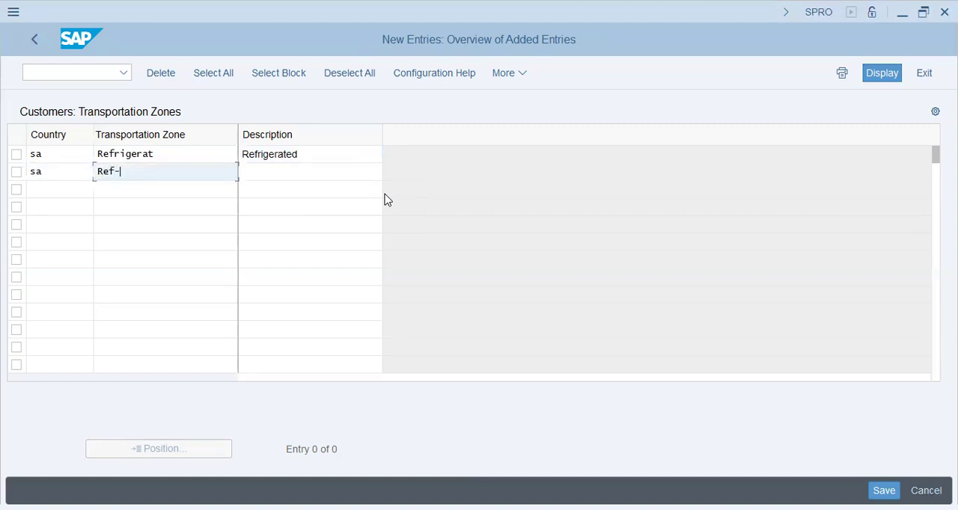
type("1")
type("-")
type("Hur")
key("Tab")
key("shift+Tab")
key("End")
key("shift+Left")
key("shift+Left")
type("r")
key("Tab")
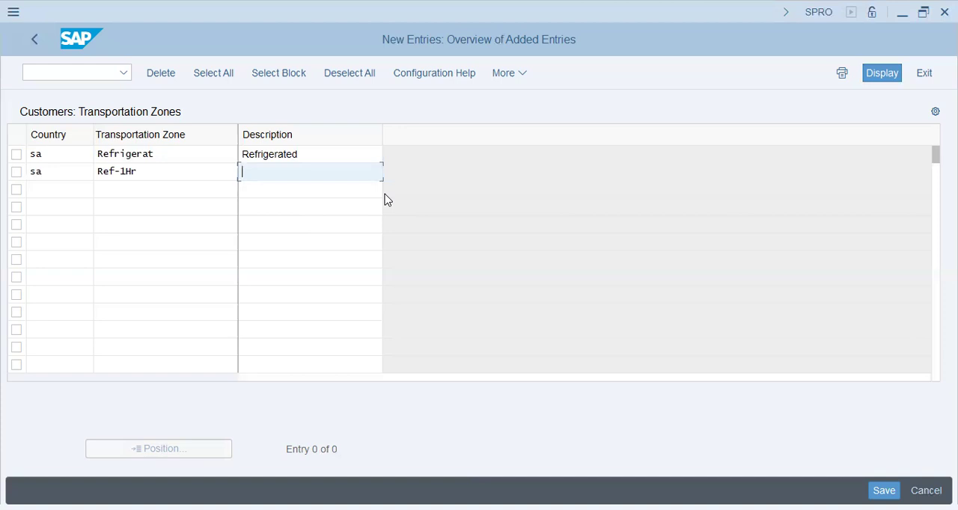
left_click_drag(58, 170, 7, 178)
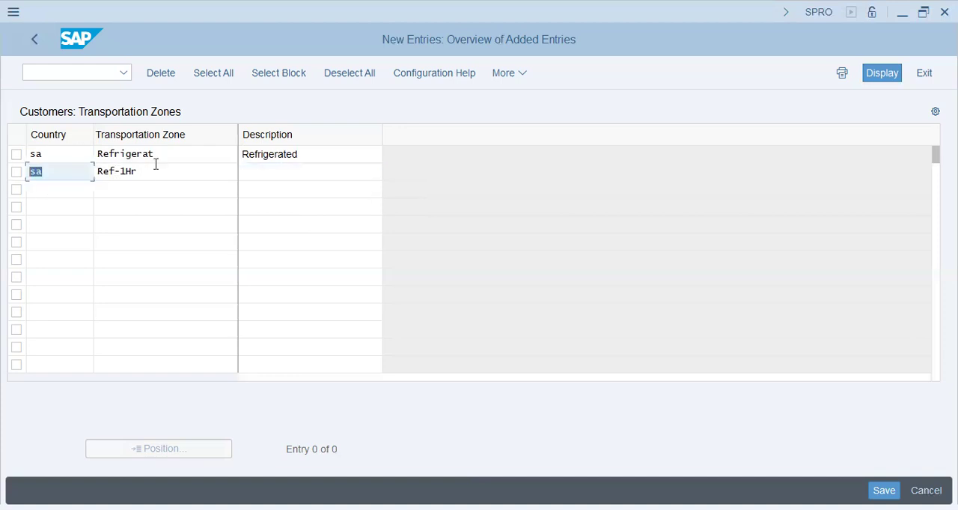
key("Tab")
key("Down")
key("Up")
Enter Refrigerated 1-Hr Dl as the description of zone Ref-1Hr and confirm both new rows
left_click(258, 174)
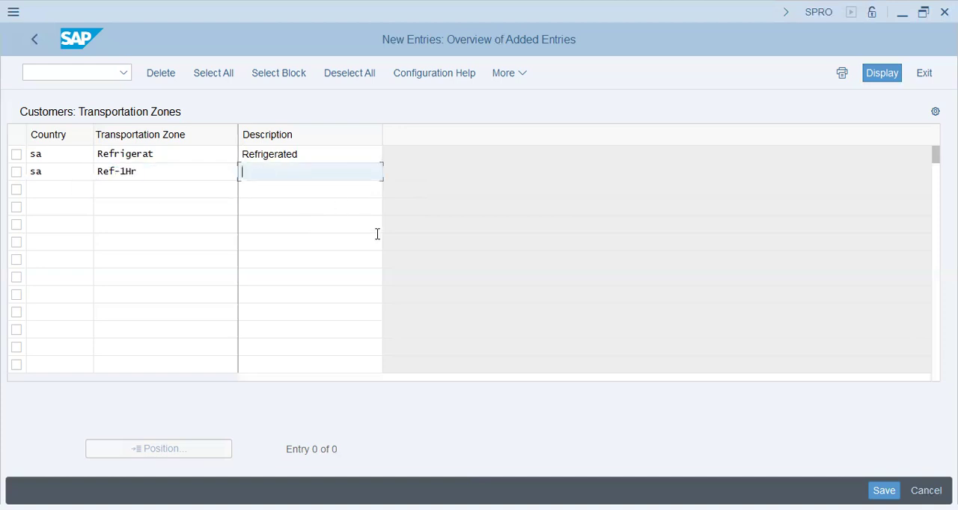
type("Refrigerated 1-Hr De")
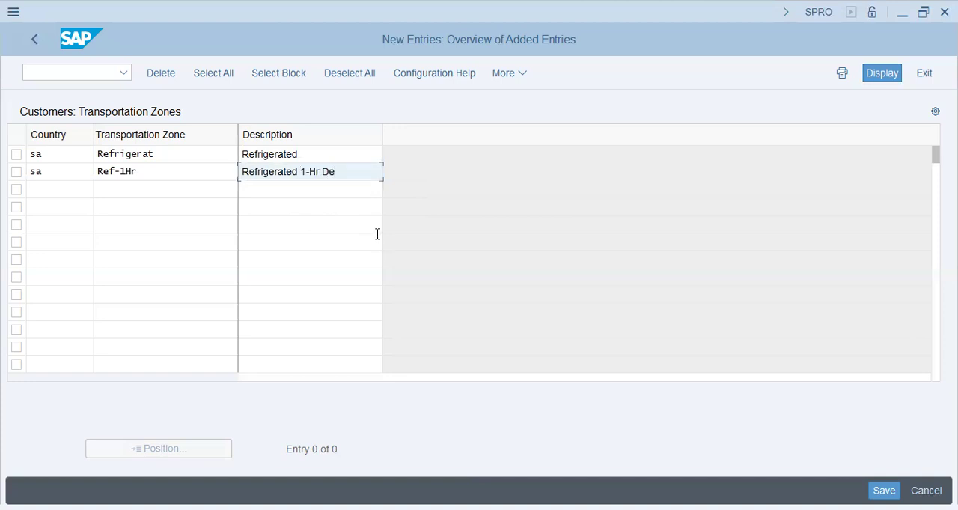
key("BackSpace")
type("l")
key("Return")
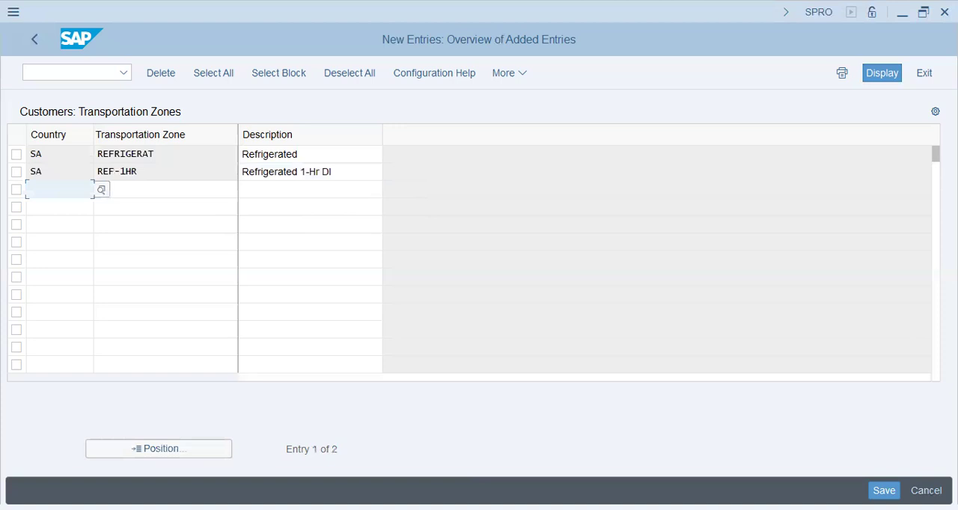
Extend the REFRIGERAT zone's description to Refrigerated DT72
left_click(329, 154)
type("DT72")
key("Tab")
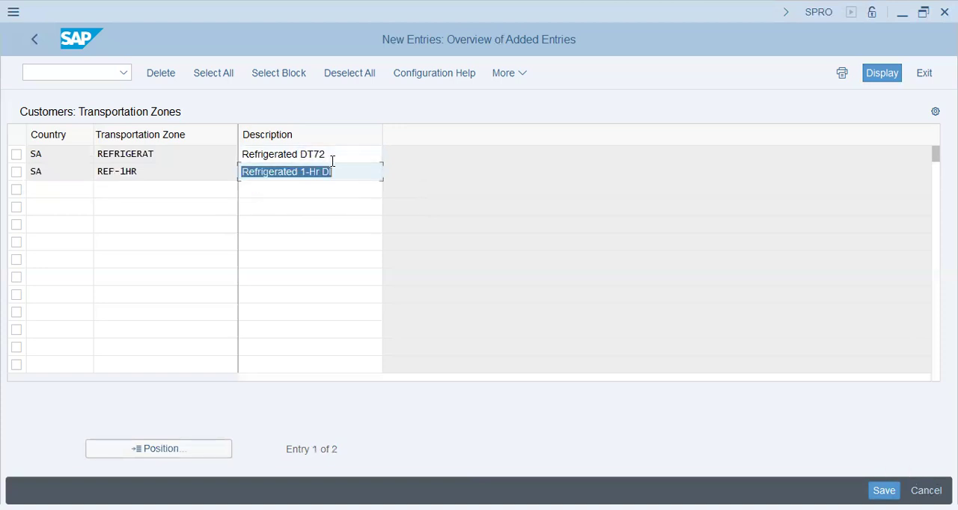
Shorten and extend the REF-1HR zone's description to Refr. 1-Hr Dlv DT72
left_click(297, 172)
key("BackSpace")
key("BackSpace")
key("BackSpace")
key("BackSpace")
key("BackSpace")
key("BackSpace")
key("BackSpace")
key("BackSpace")
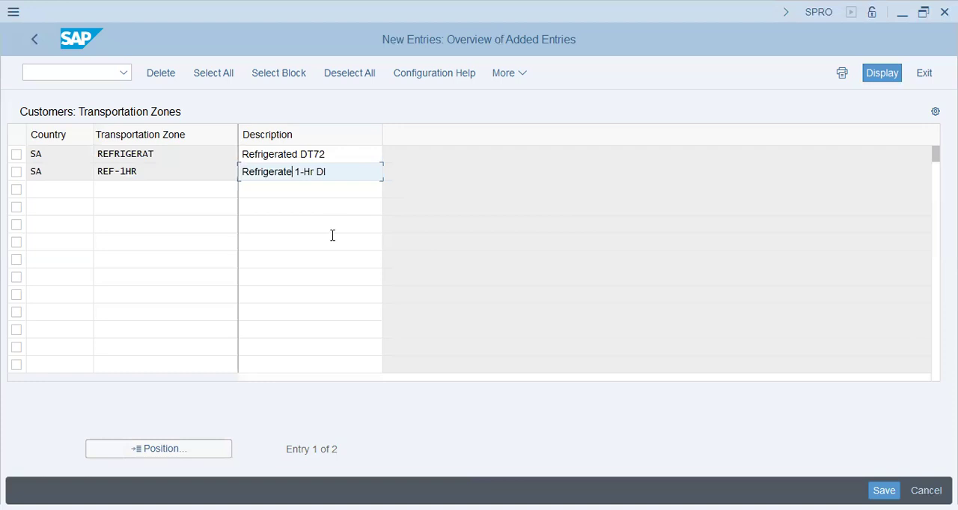
type(".v DT72")
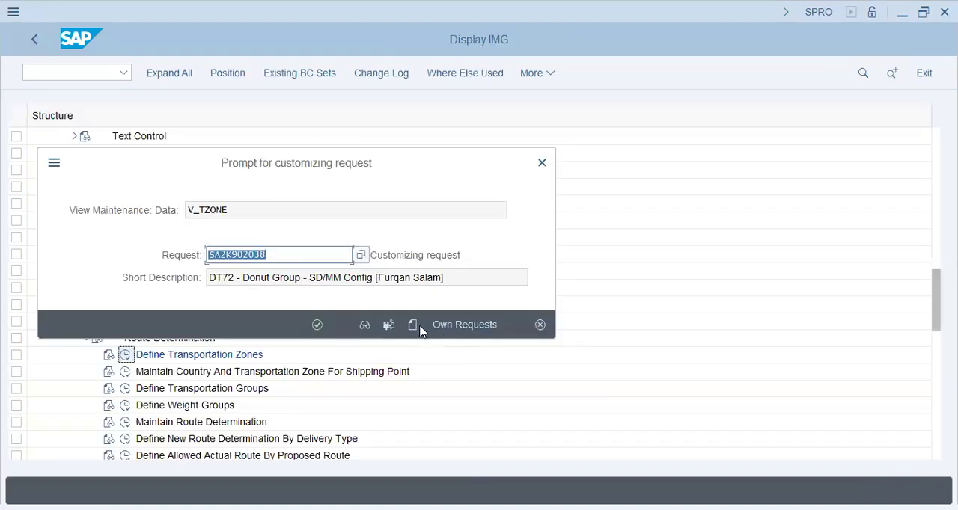
Save the new zones in the proposed customizing request for DT72 - Donut Group - SD/MM Config
left_click(453, 325)
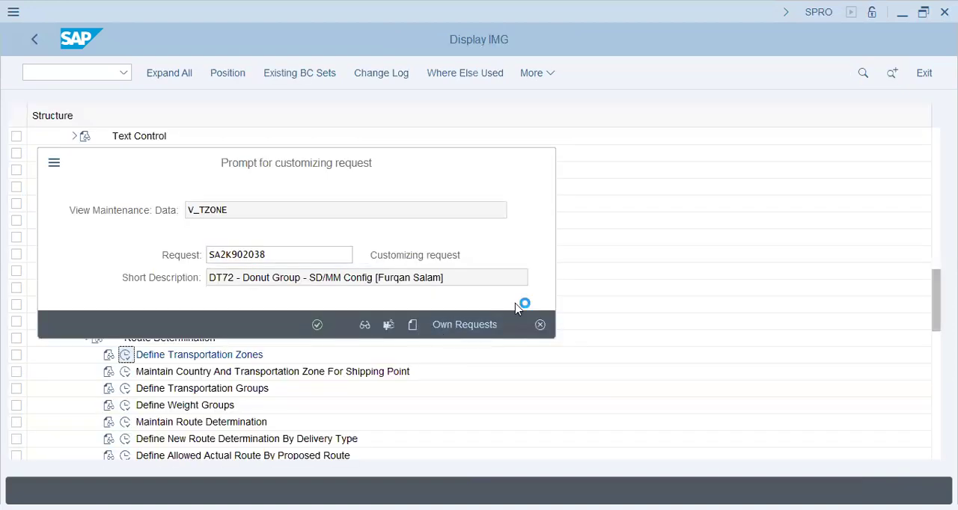
key("Escape")
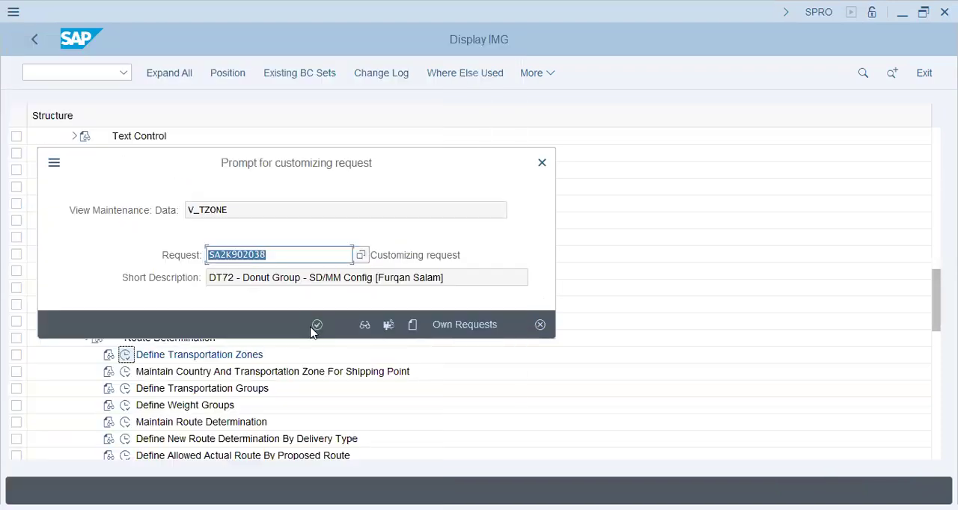
left_click(324, 322)
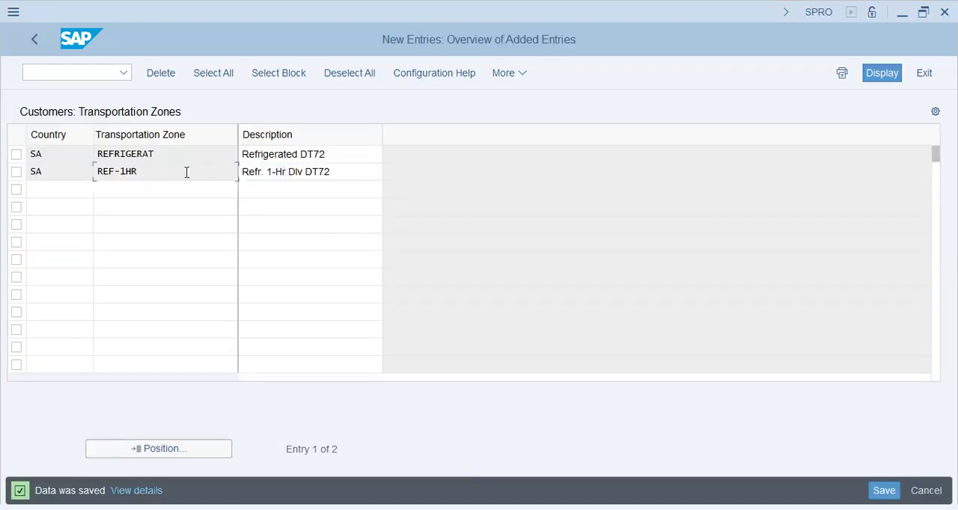
Review the zone codes and descriptions of the two saved SA transportation zones
left_click(66, 187)
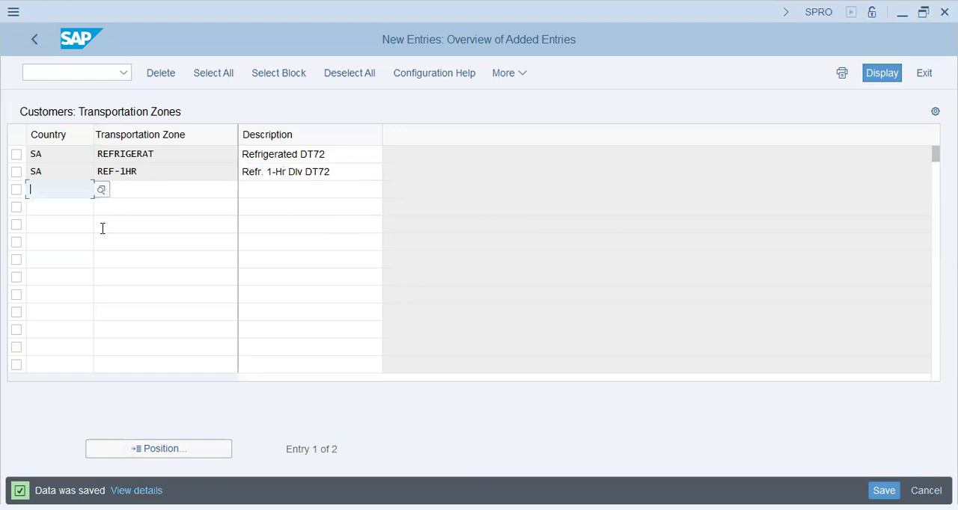
left_click(153, 191)
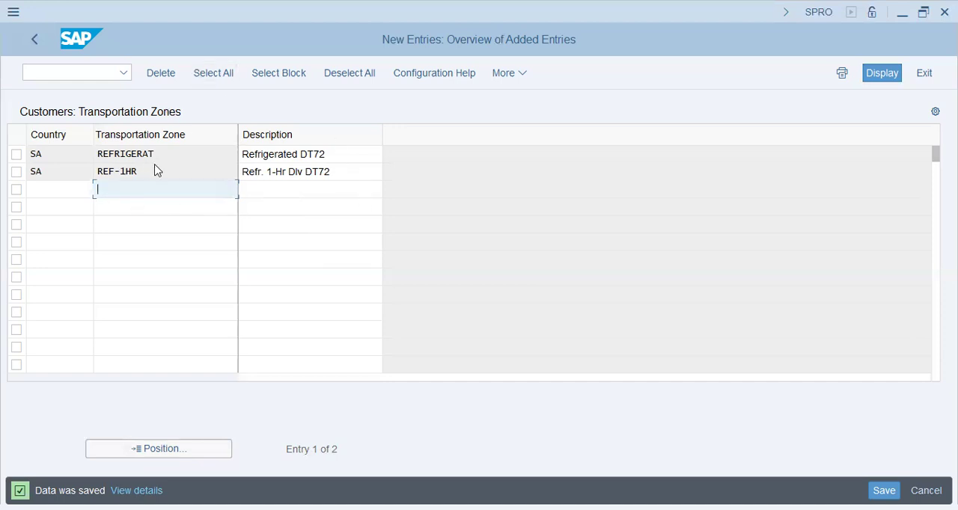
left_click_drag(7, 160, 9, 159)
left_click_drag(155, 177, 58, 158)
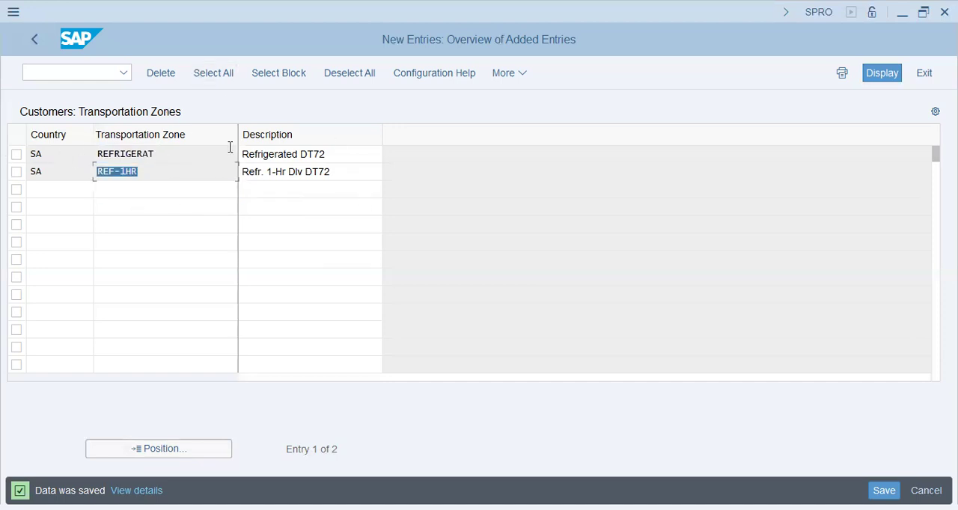
left_click(170, 161)
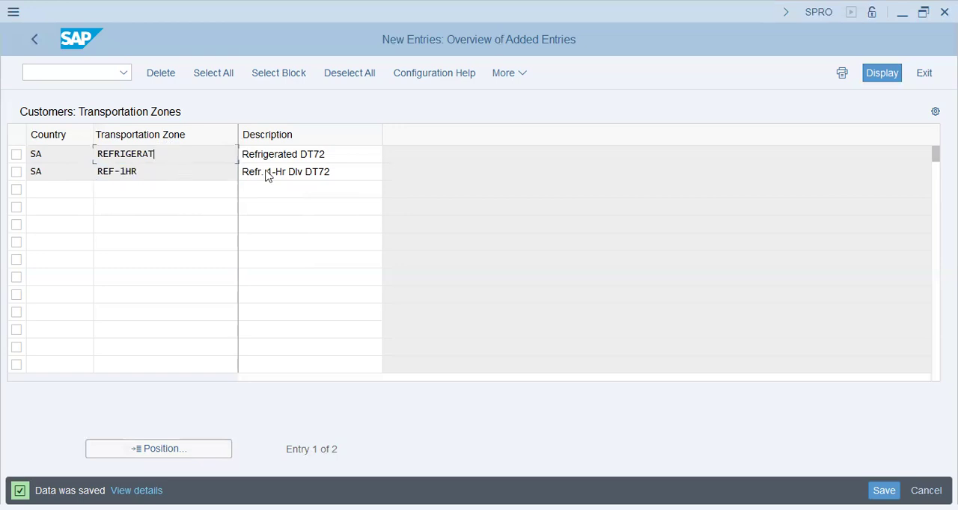
left_click_drag(340, 172, 147, 176)
left_click_drag(342, 150, 0, 147)
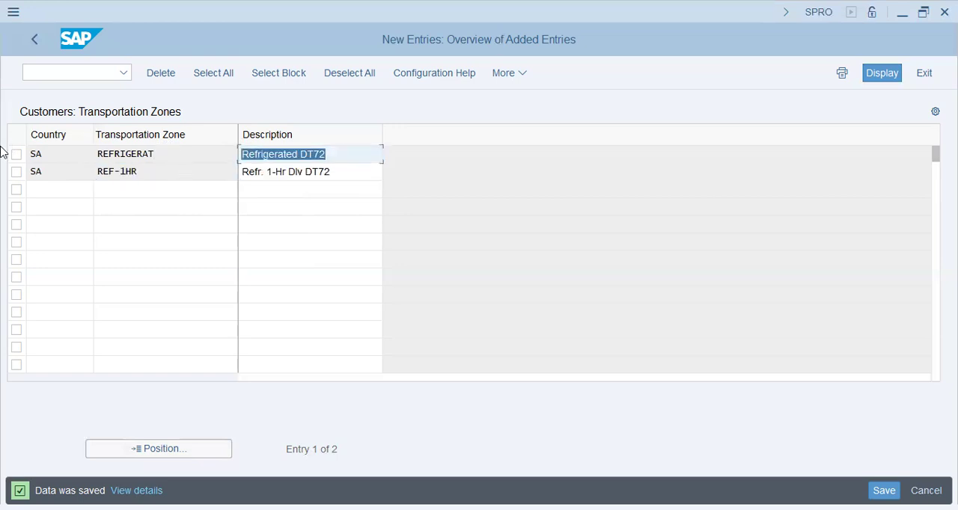
left_click(345, 156)
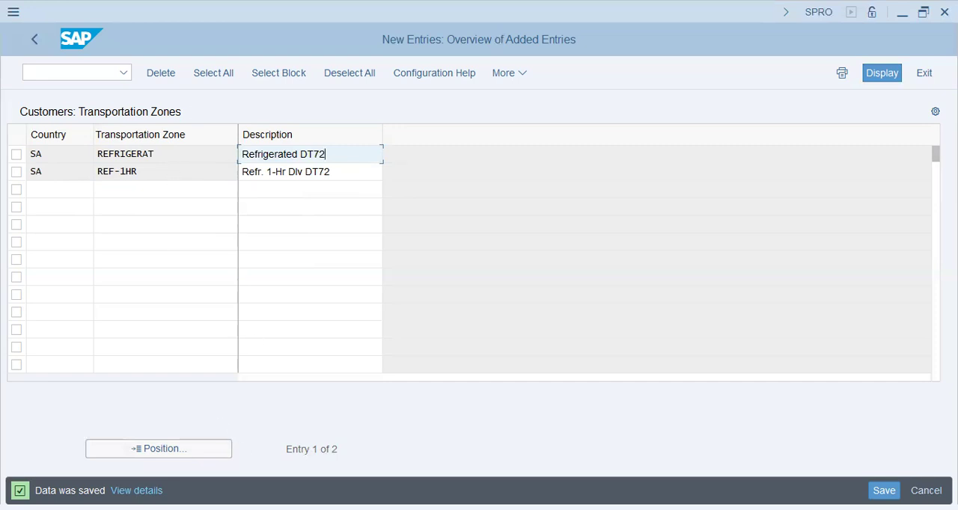
Switch to the Notepad checklist and compare the Transportation Zones line with the Country, Transportation Zone for Shipping Point line
key("alt+Tab")
left_click_drag(674, 179, 515, 181)
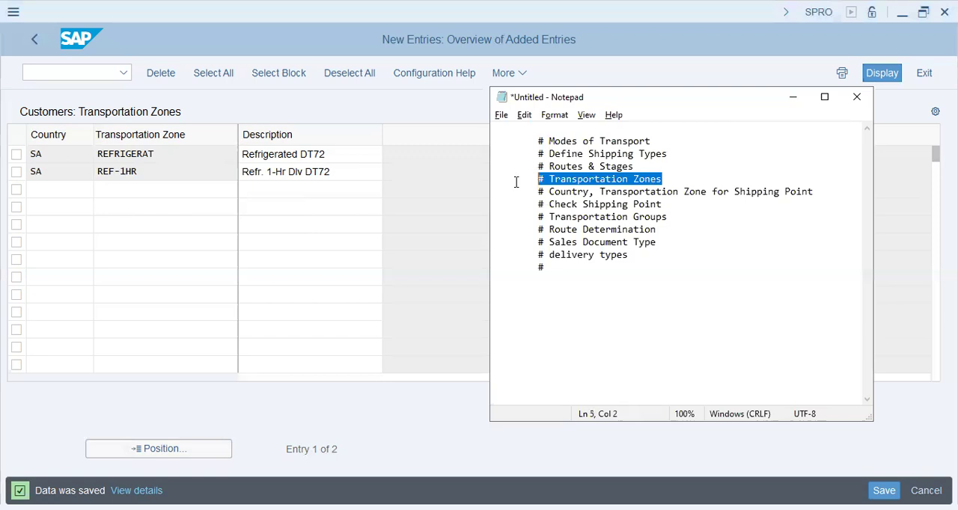
left_click_drag(823, 192, 535, 193)
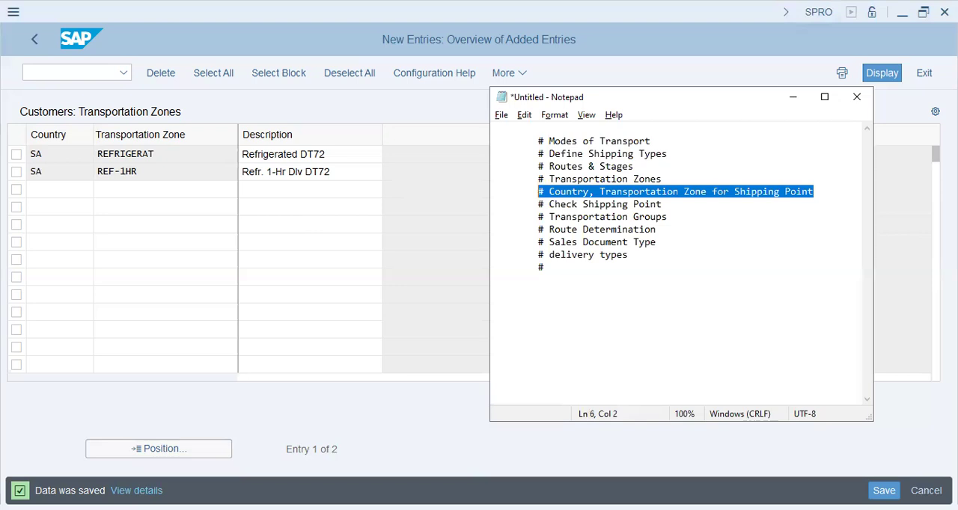
key("alt+Tab")
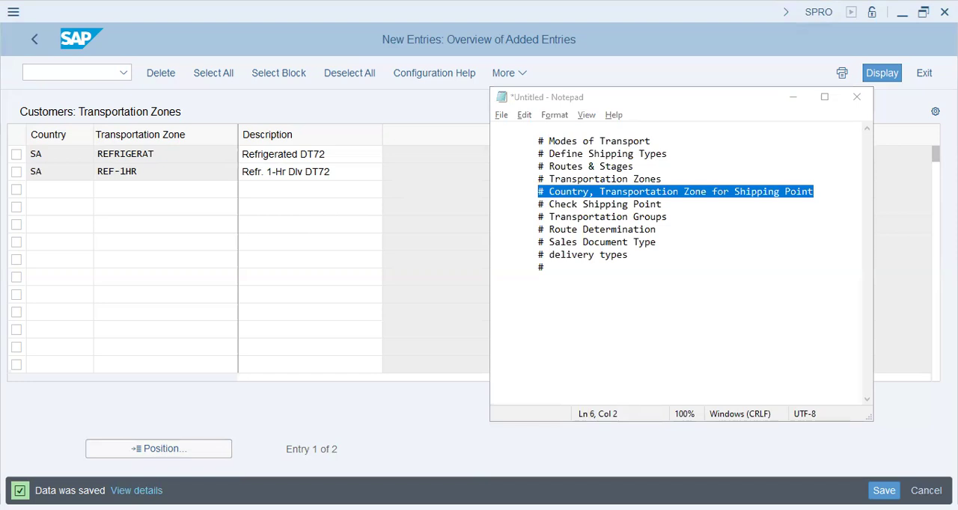
Return to the implementation guide in SAP and open Maintain Country And Transportation Zone For Shipping Point
left_click(36, 41)
left_click(37, 43)
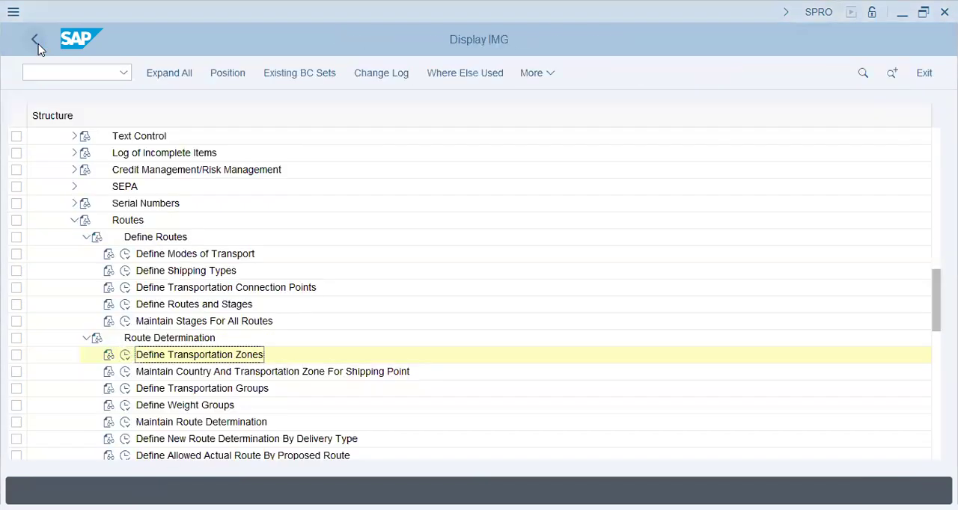
double_click(224, 372)
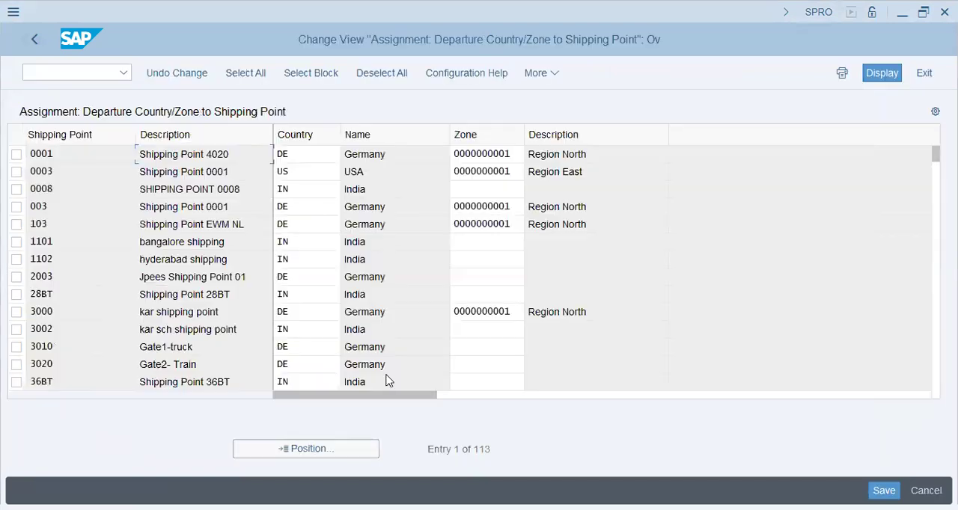
Position the shipping point list at dt72 and examine the departure zones and region descriptions there
left_click(285, 449)
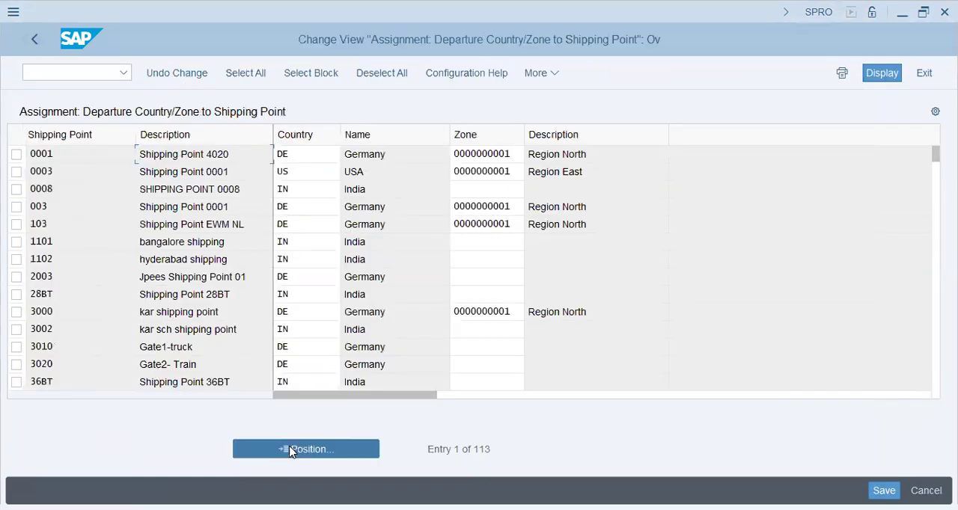
type("d")
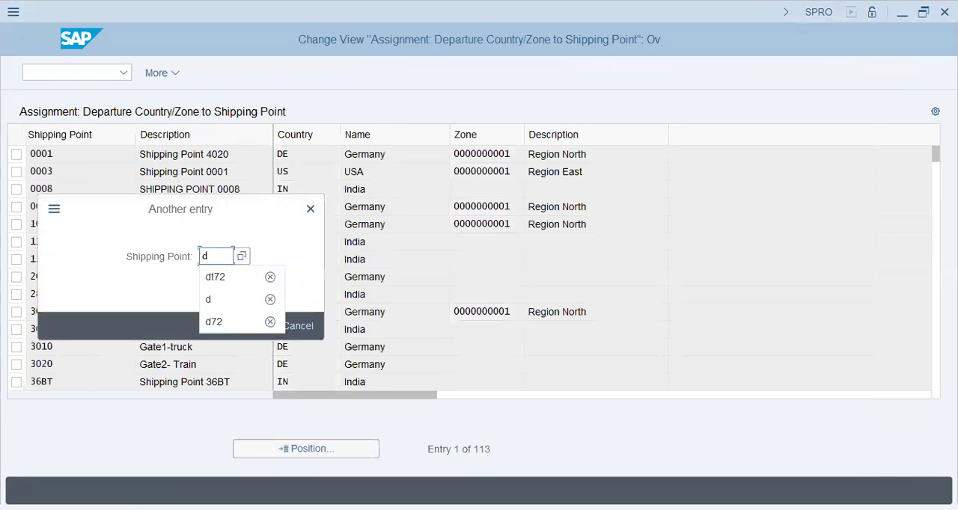
type("t72")
key("Return")
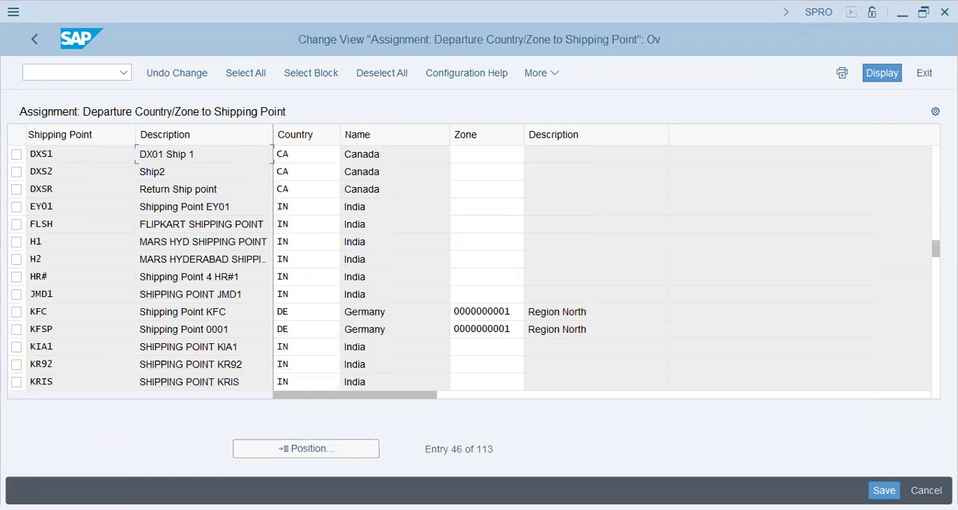
left_click(496, 154)
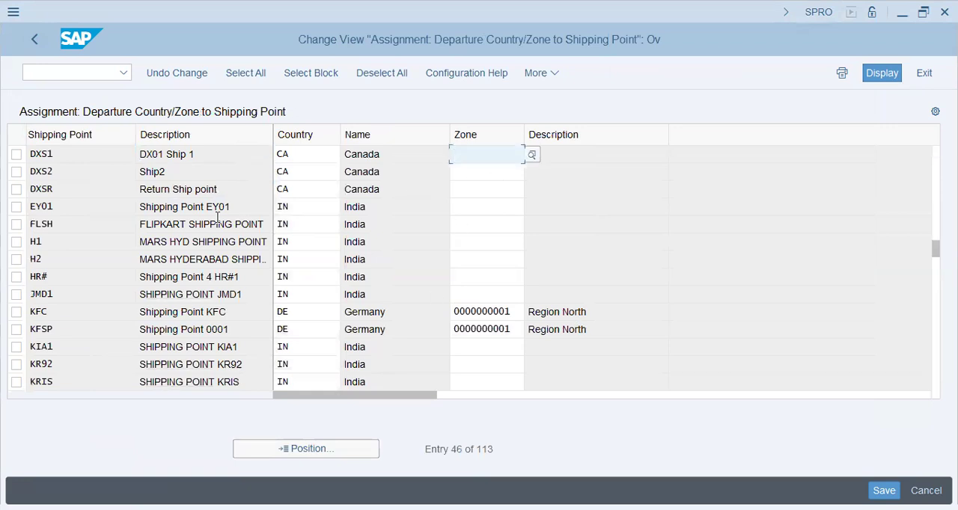
left_click(562, 307)
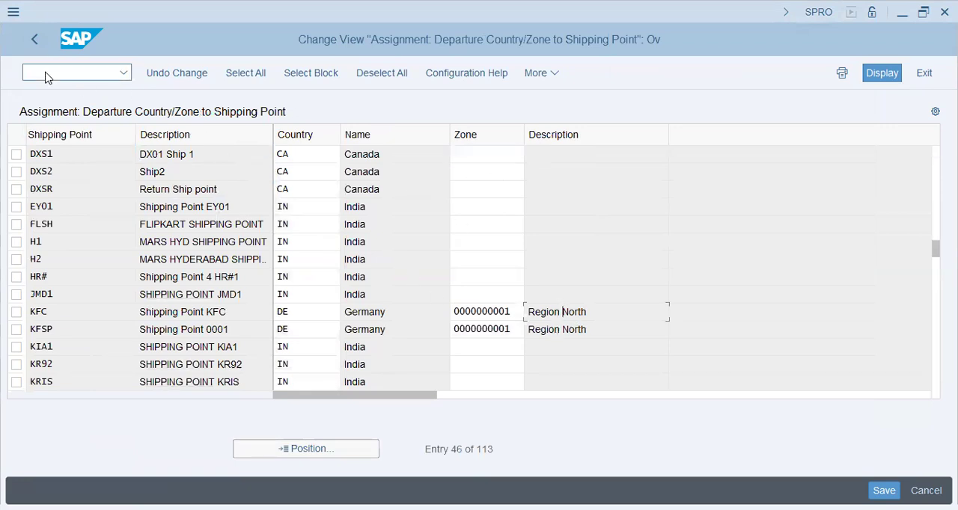
Return to the implementation guide, collapse the Routes branch and expand Definition under Enterprise Structure
left_click(37, 42)
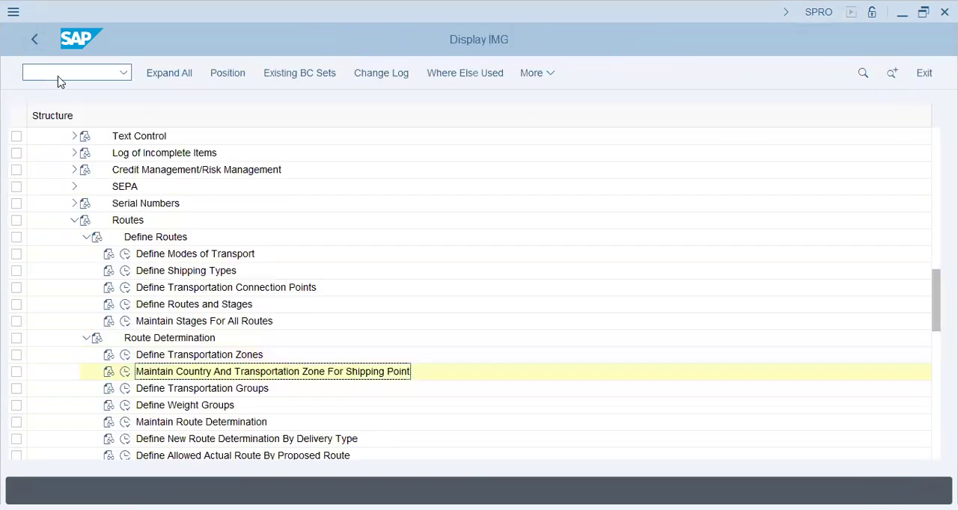
left_click(74, 219)
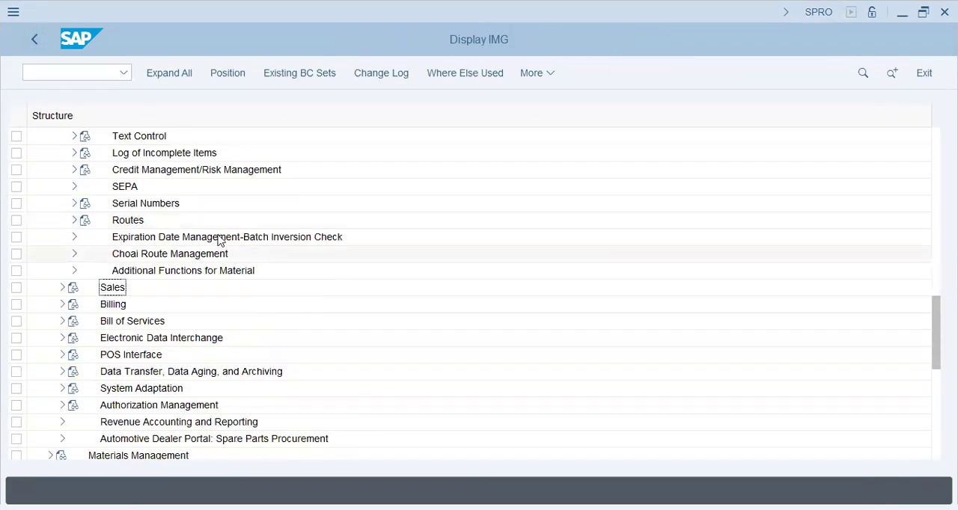
scroll(133, 329, "up", 7)
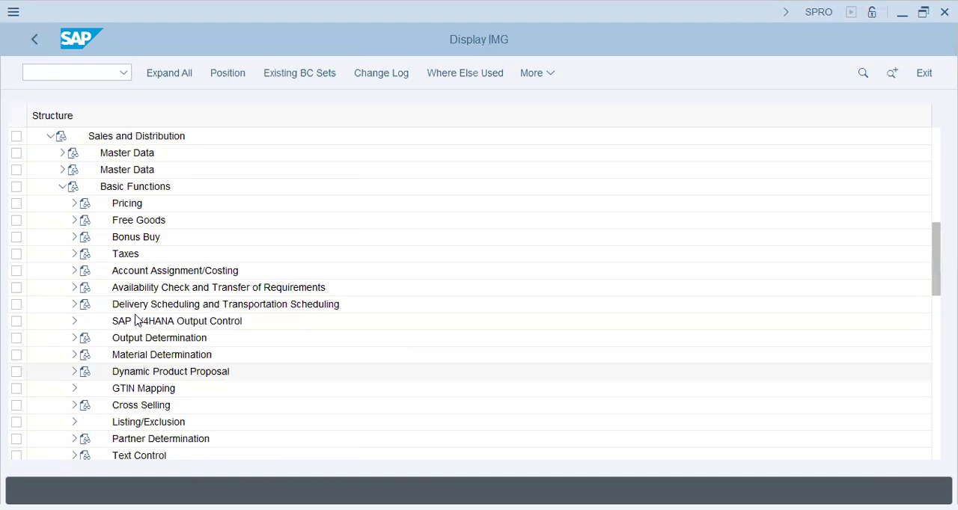
scroll(155, 293, "up", 6)
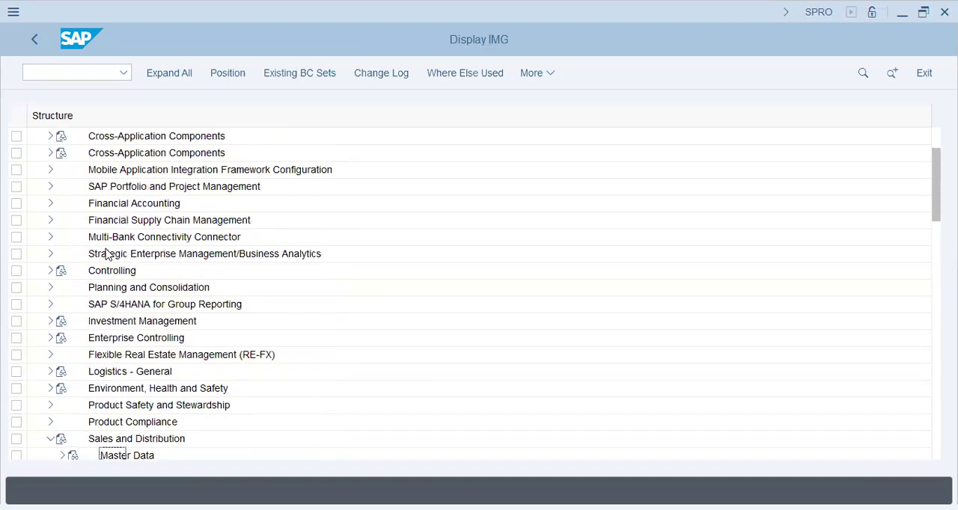
scroll(136, 273, "down", 2)
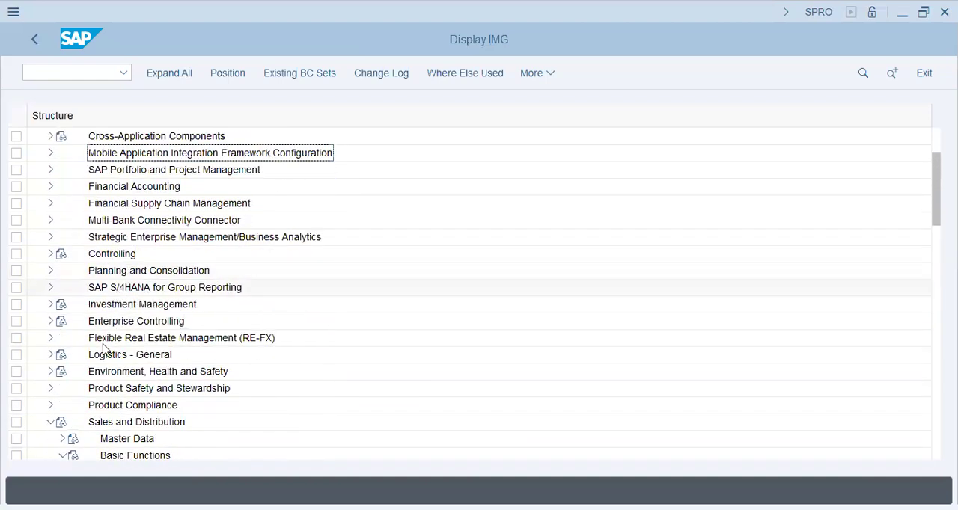
scroll(56, 374, "up", 2)
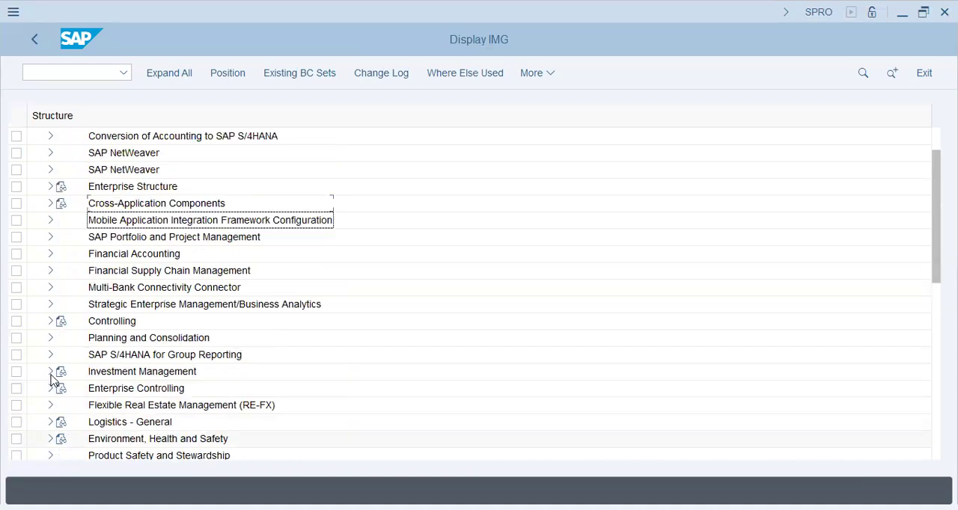
left_click(50, 220)
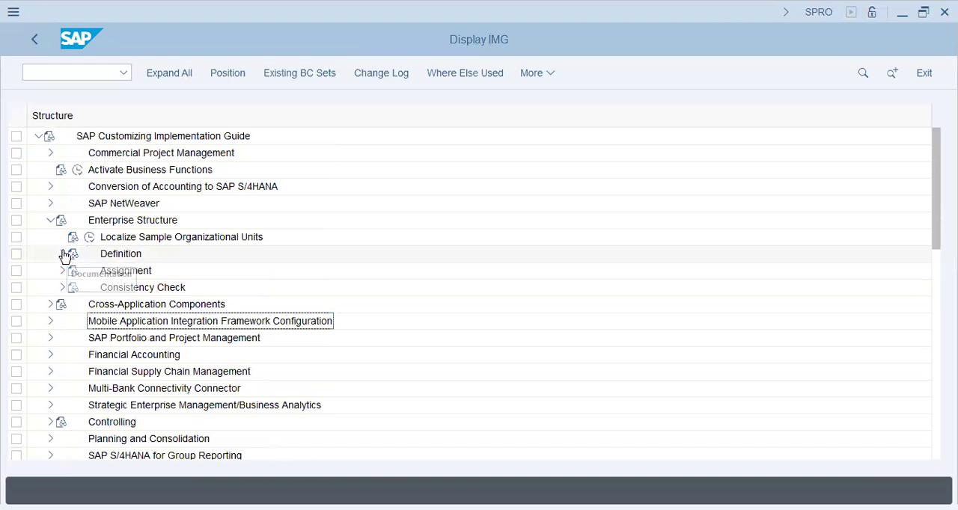
left_click(62, 253)
left_click(137, 355)
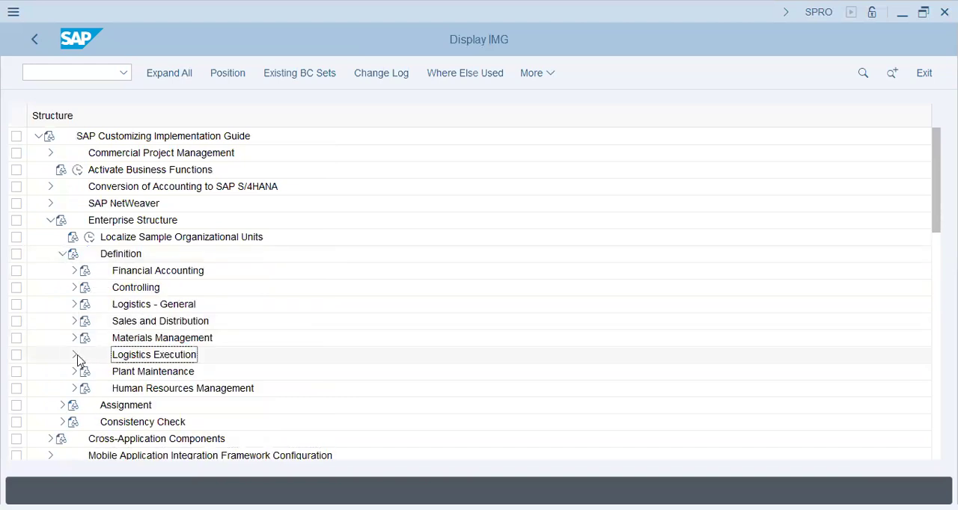
Open the Define Shipping Points activity from the Logistics Execution definitions of the enterprise structure
left_click(75, 354)
left_click(188, 371)
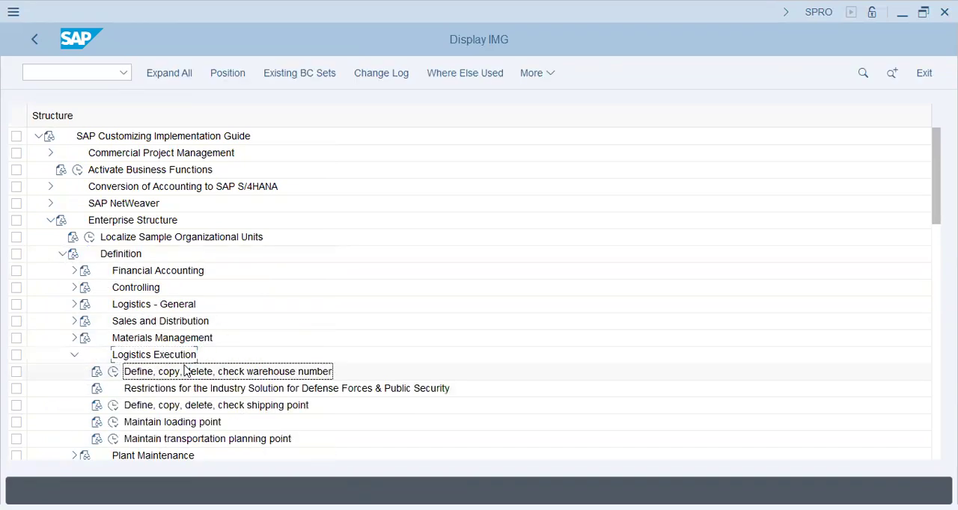
scroll(196, 393, "down", 1)
left_click(216, 390)
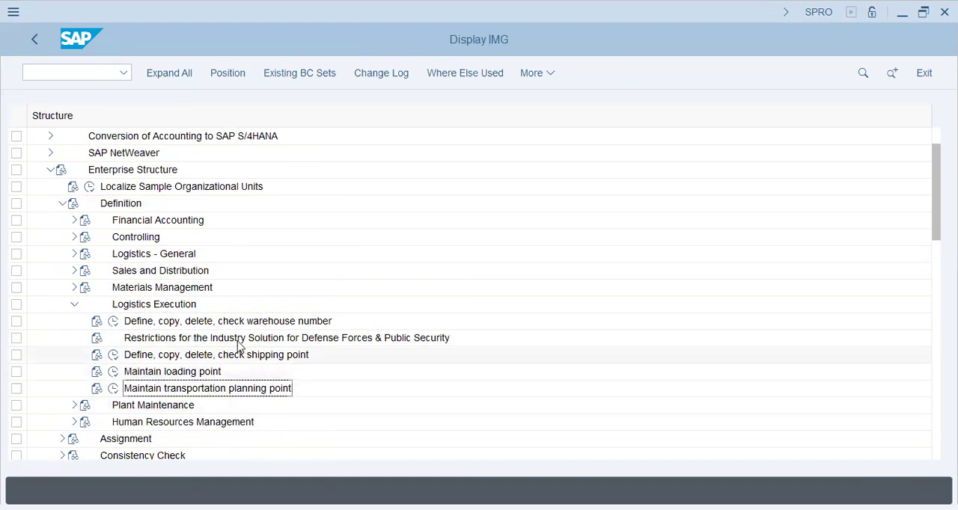
left_click(113, 355)
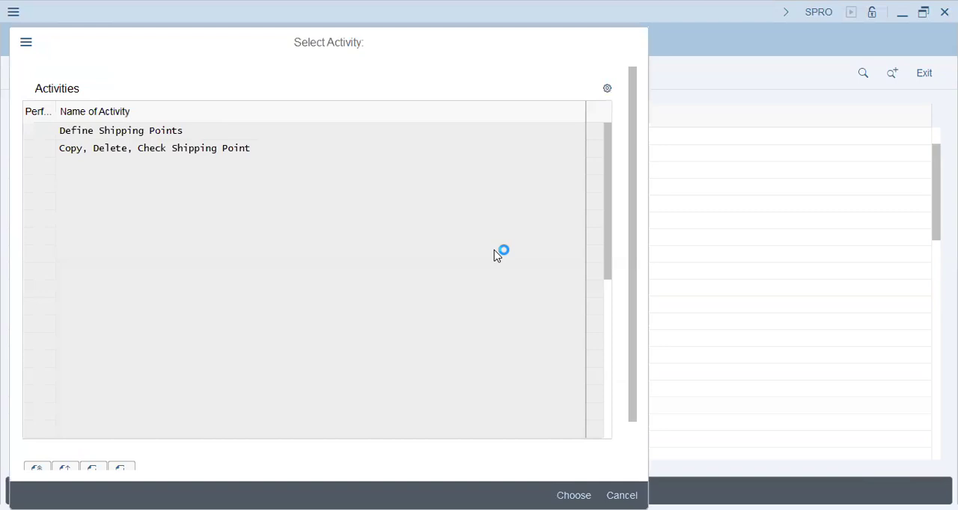
double_click(235, 130)
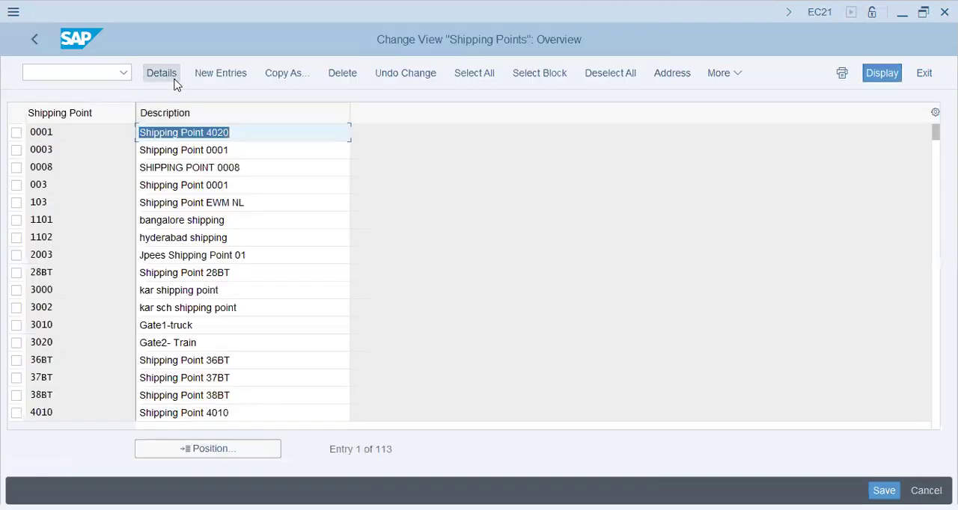
Add a new shipping point dt72 with the description Shipping Point - DT72
left_click(221, 72)
type("dt72")
key("Tab")
type("Shipp")
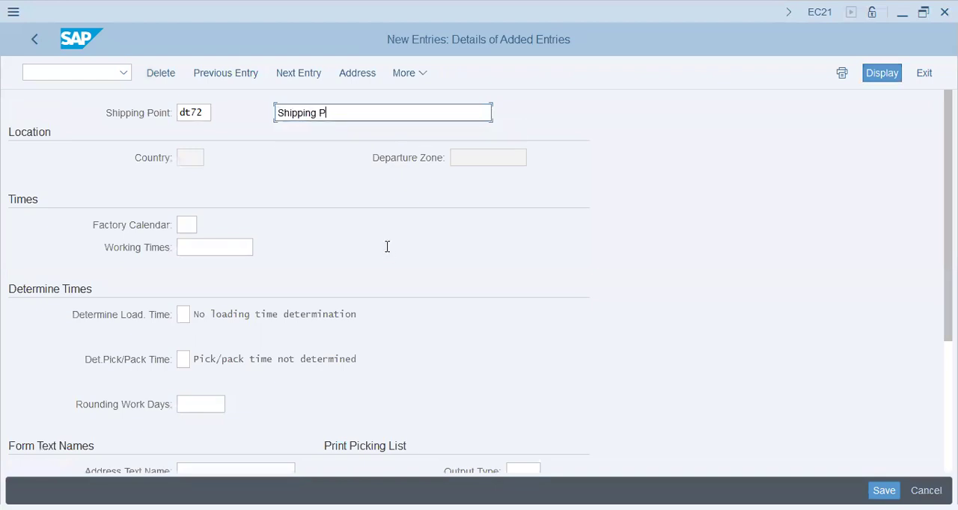
type("ing Point - DT72")
key("Tab")
Fill in the new shipping point's letter header text, beginning with "Donut SHJ Ship P"
left_click(214, 248)
left_click(183, 313)
scroll(204, 353, "down", 2)
scroll(201, 353, "down", 3)
left_click(216, 291)
left_click(216, 314)
type("d")
left_click(229, 343)
scroll(287, 352, "down", 1)
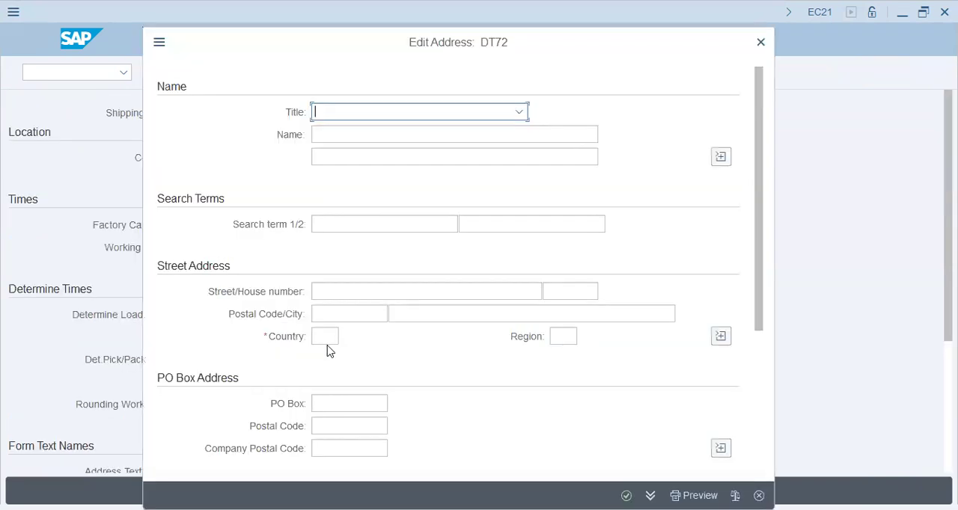
Set the new shipping point's address country to AE and save the entry in customizing request SA2K902038
left_click(324, 336)
type("ae")
key("Tab")
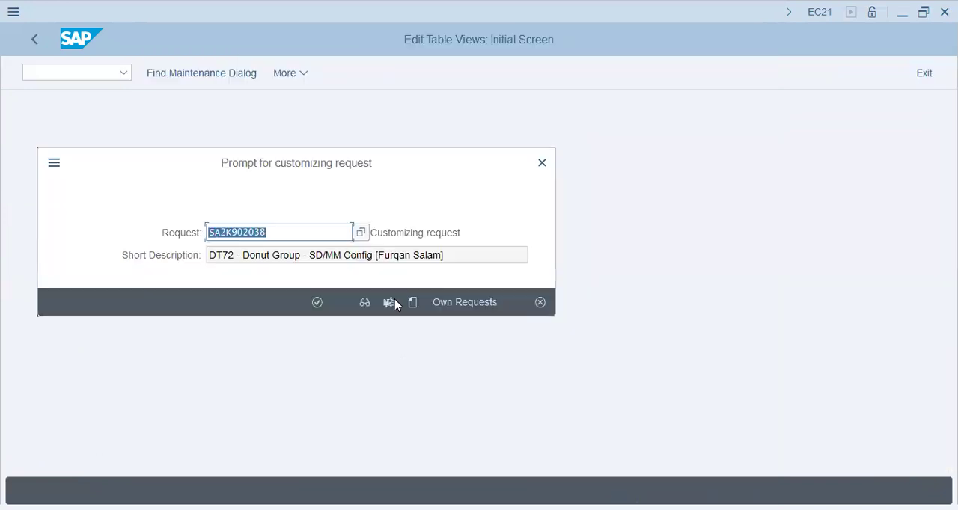
left_click(314, 304)
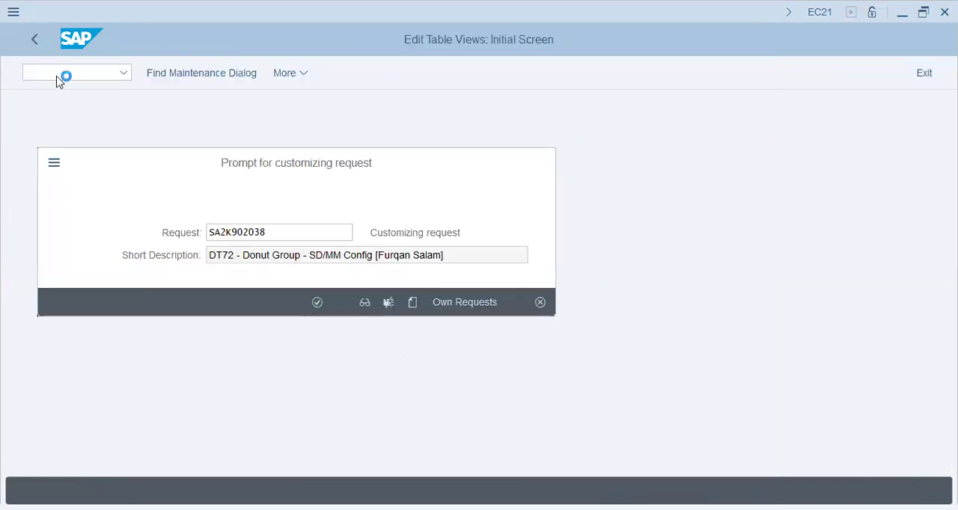
left_click(35, 40)
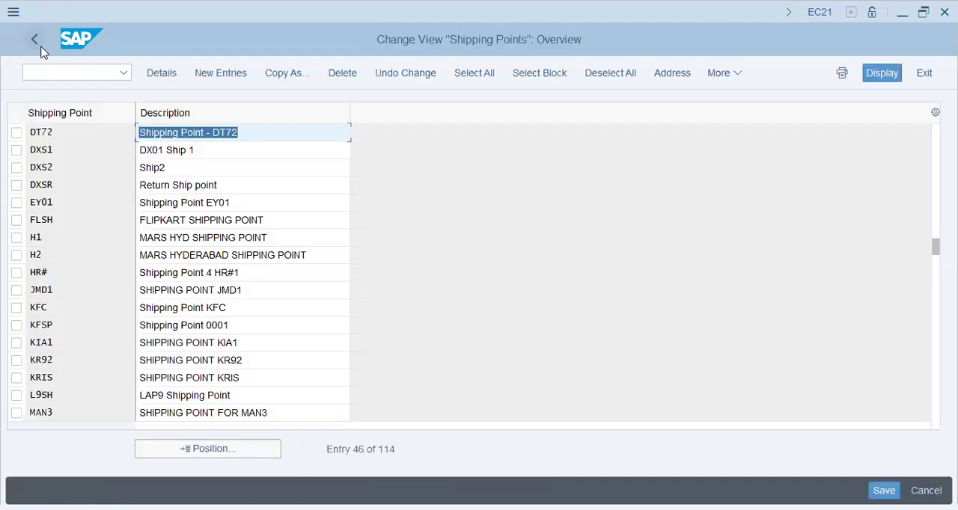
left_click(35, 40)
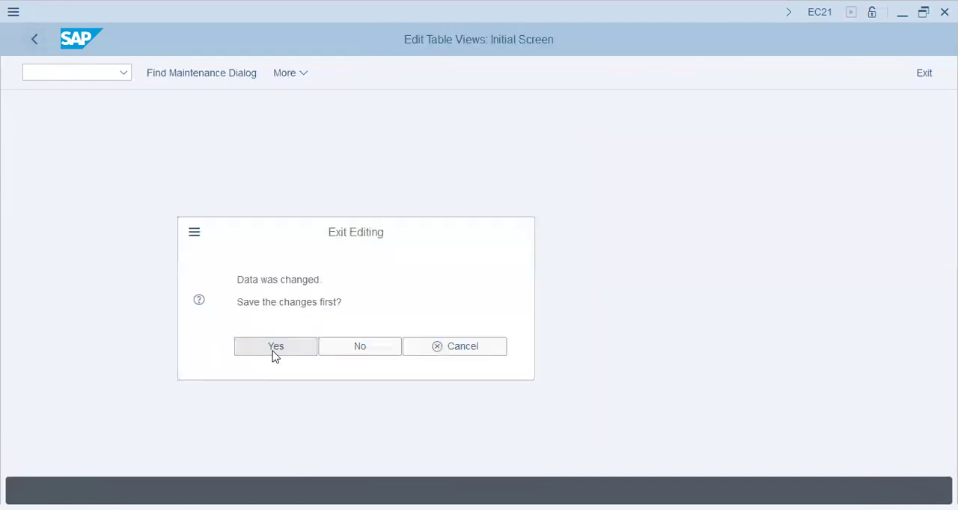
key("Escape")
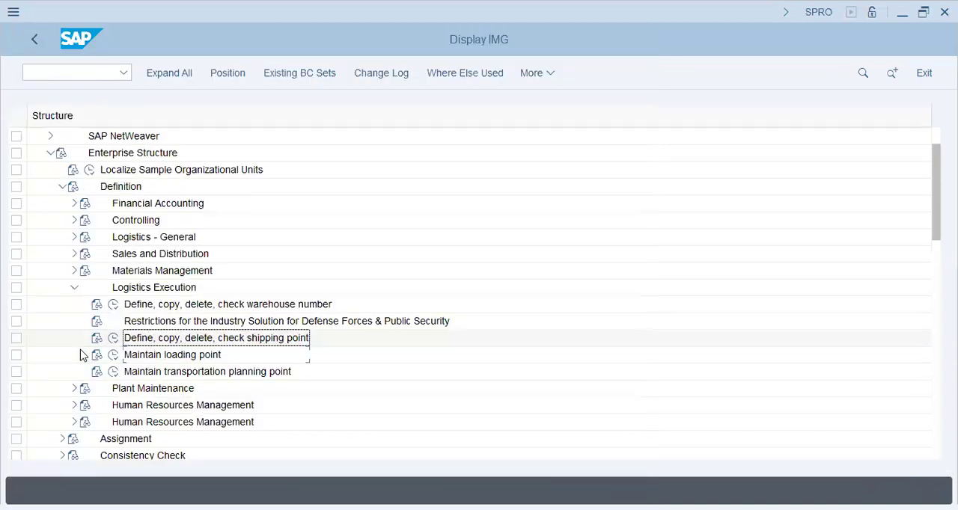
Find the Sales and Distribution branch in the implementation guide and expand its Basic Functions
scroll(81, 354, "down", 8)
scroll(81, 355, "down", 6)
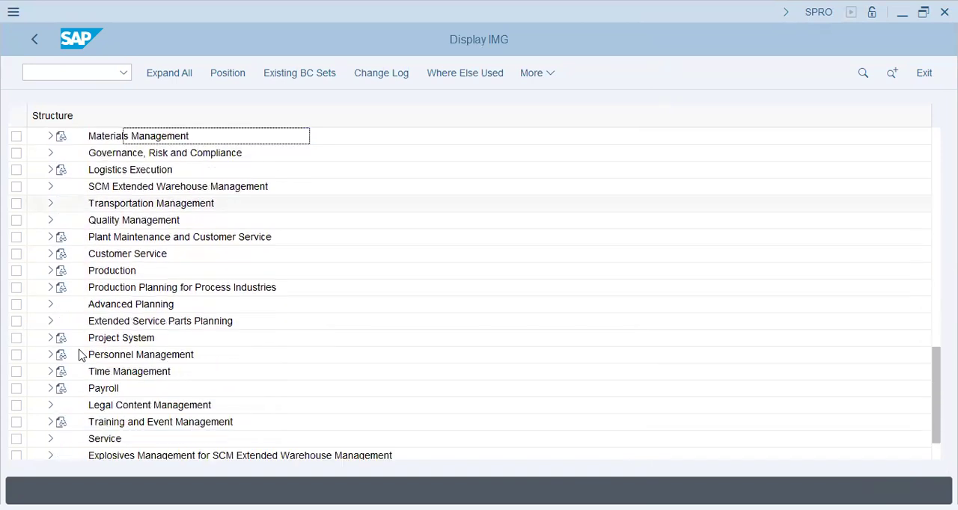
scroll(79, 355, "up", 3)
left_click(116, 329)
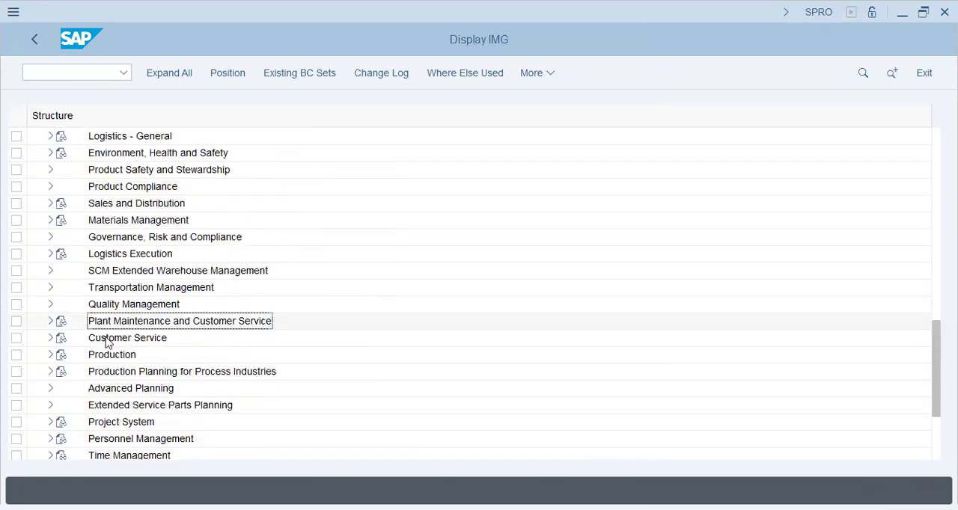
left_click(124, 405)
left_click(131, 254)
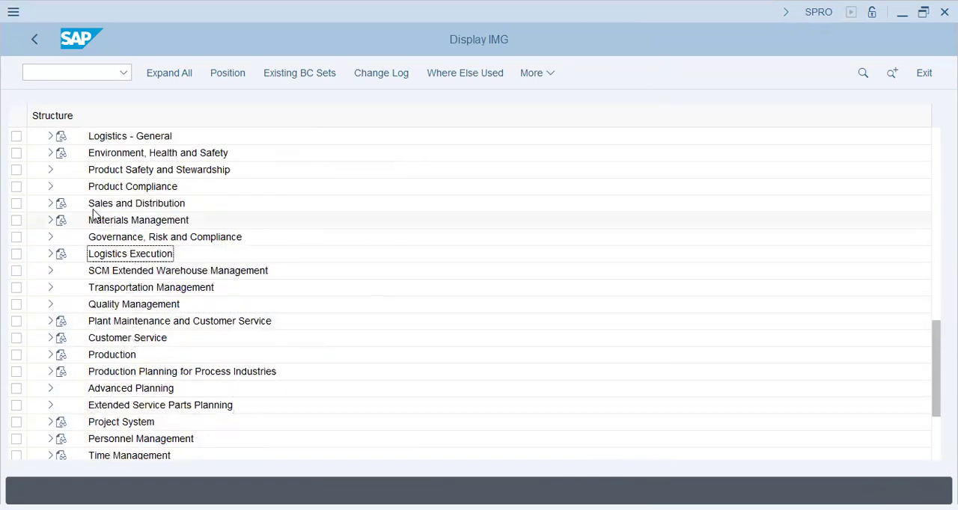
left_click(50, 204)
left_click(153, 254)
scroll(139, 385, "down", 2)
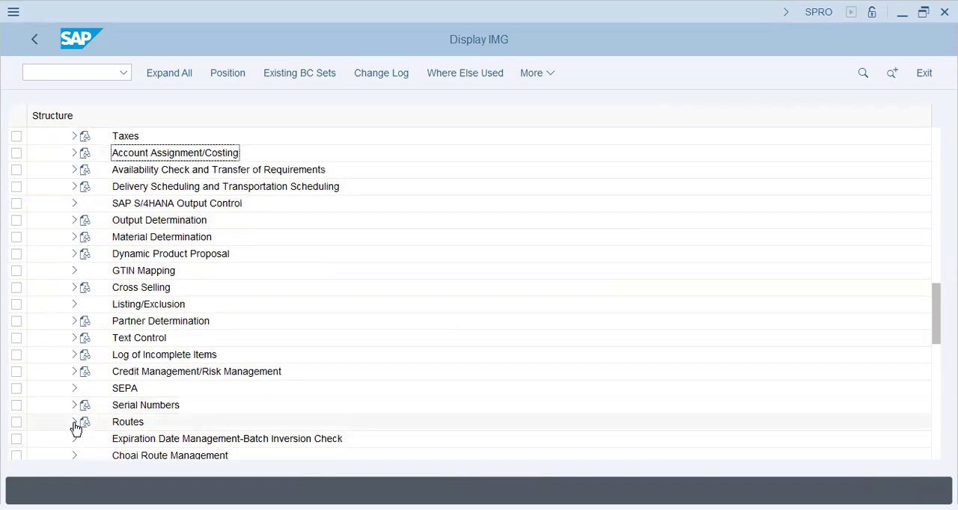
Expand Routes and open Maintain Country And Transportation Zone For Shipping Point
left_click(74, 422)
left_click(190, 271)
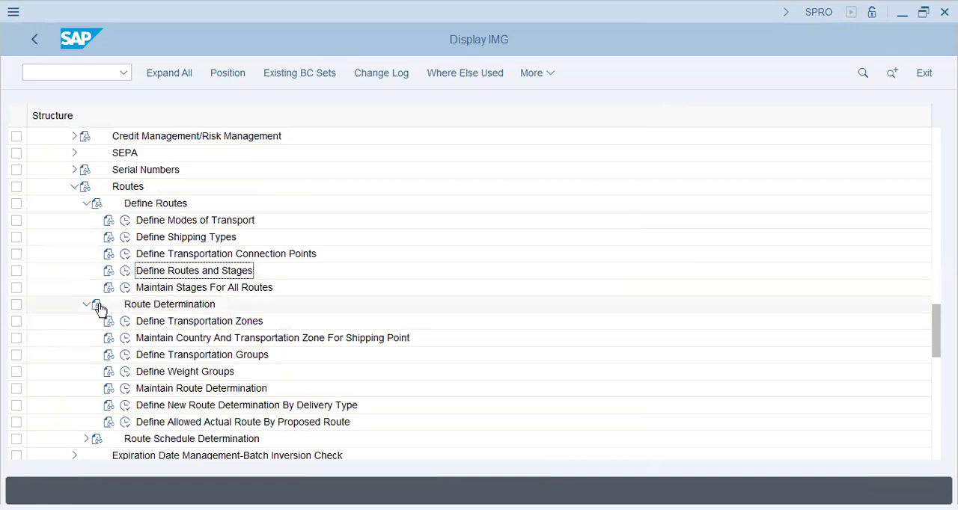
left_click(223, 338)
left_click(126, 337)
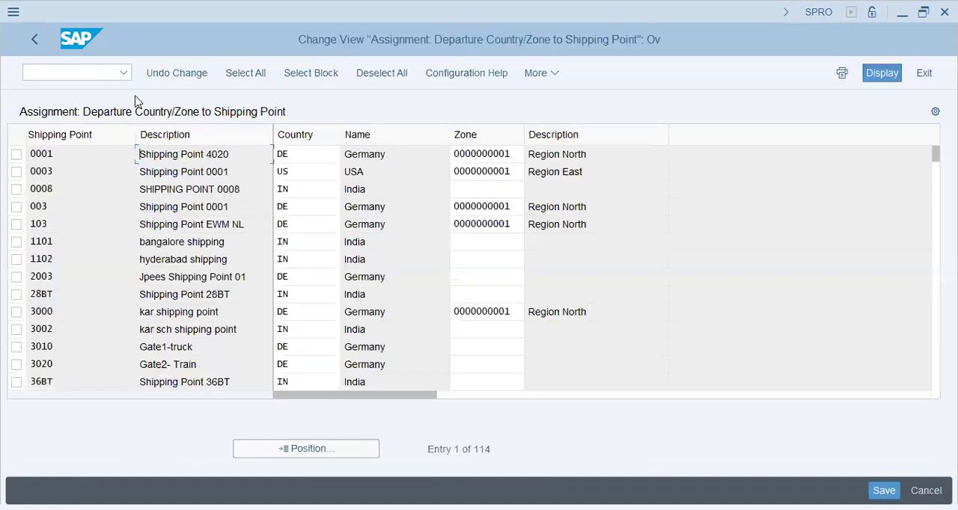
Position the shipping point list at dt72 and bring up the departure zone search for that entry
left_click(314, 452)
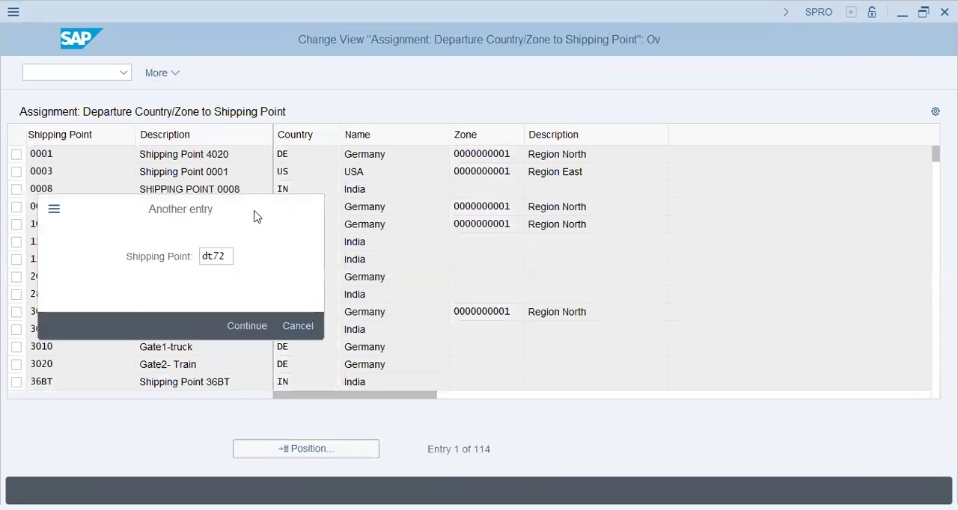
key("Return")
left_click(307, 156)
left_click(500, 158)
left_click(532, 158)
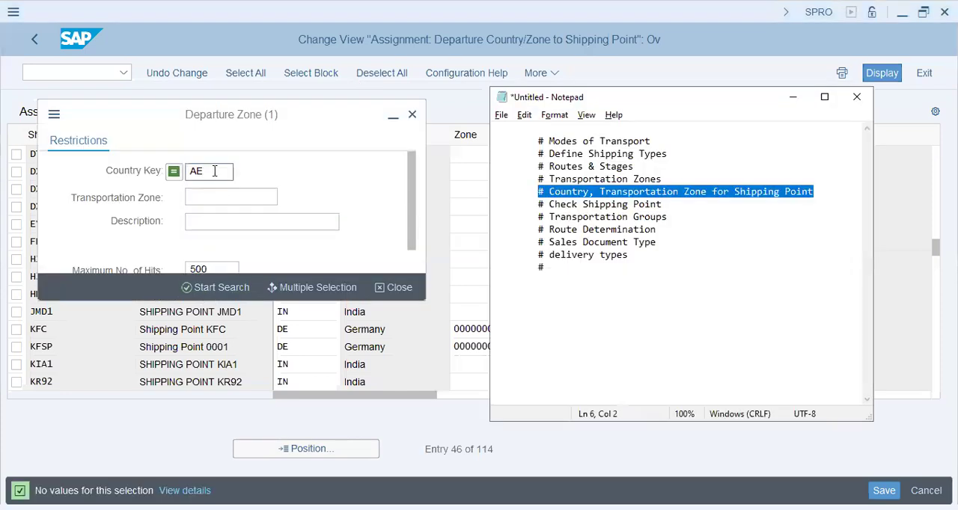
Assign country SA and departure zone REFRIGERAT to shipping point DT72 and save the assignment
left_click(214, 170)
type("a")
key("BackSpace")
type("sa")
key("Return")
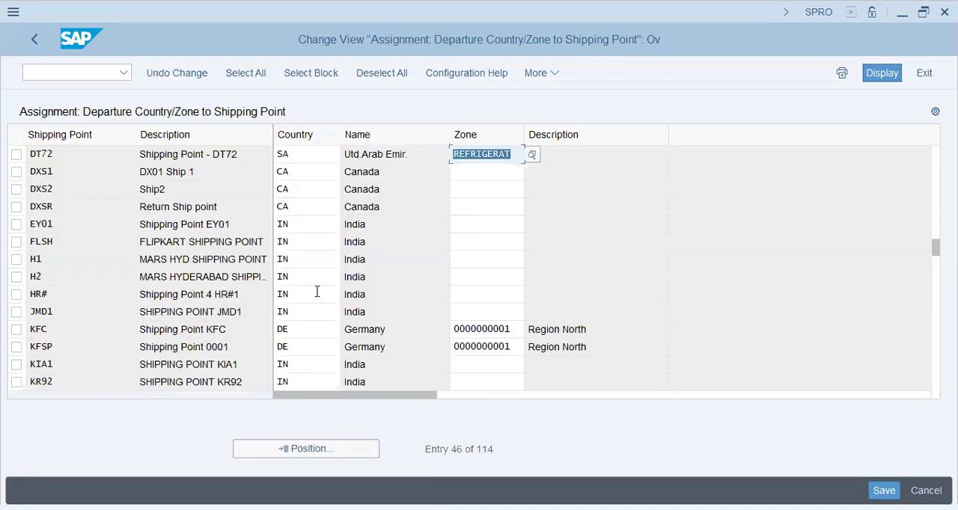
left_click(607, 155)
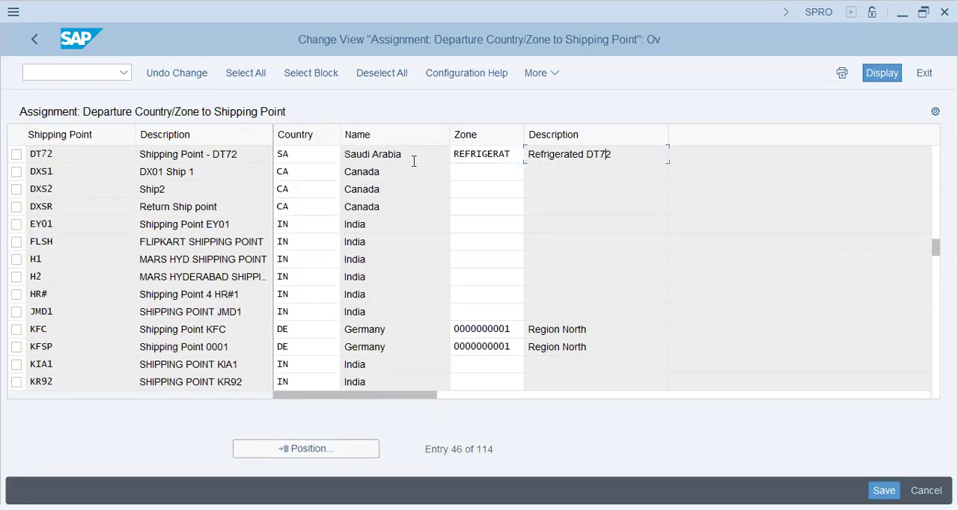
left_click(392, 155)
key("Return")
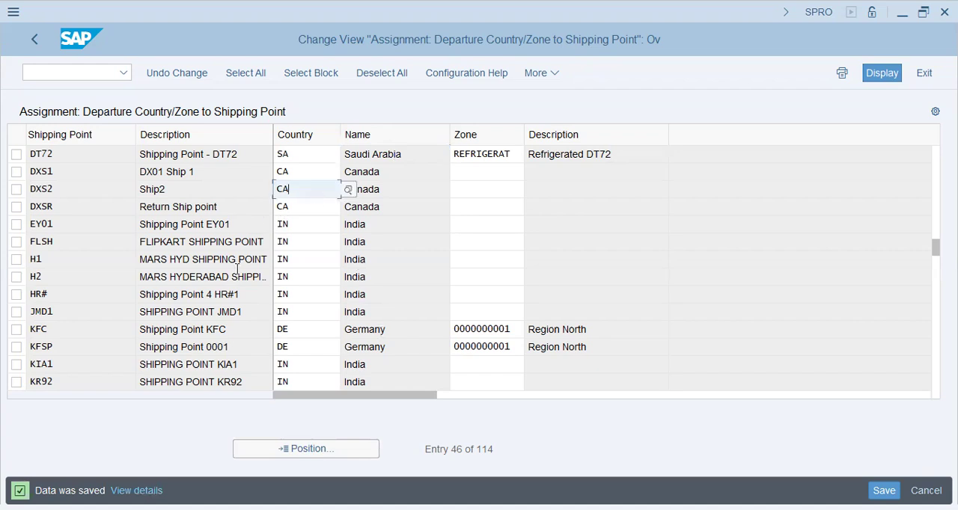
Return to the implementation guide, then switch to Notepad and highlight the Transportation Groups line of the checklist
left_click(24, 39)
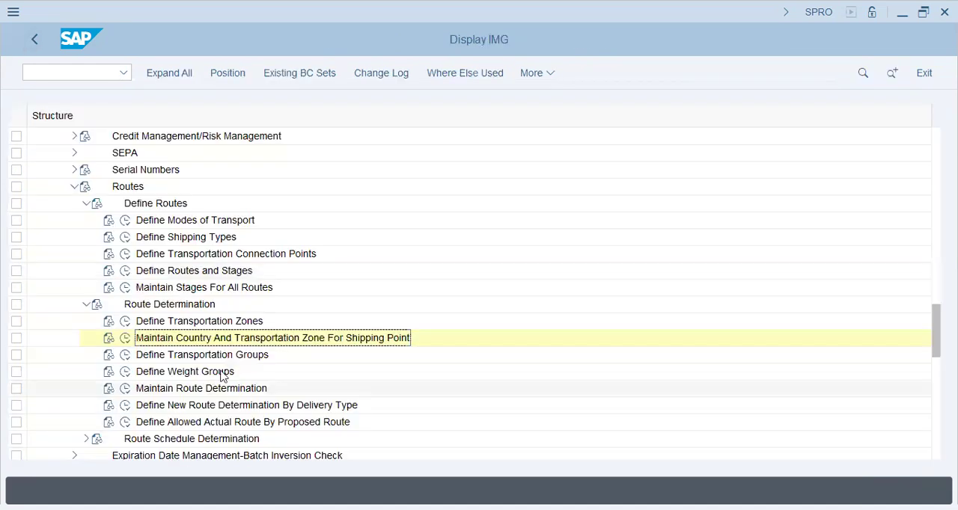
left_click(237, 356)
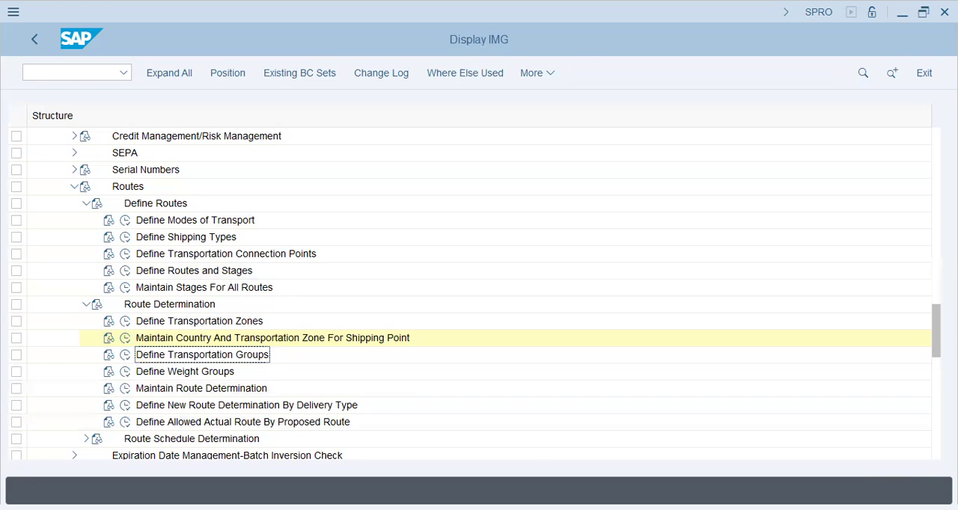
key("alt+Tab")
left_click_drag(524, 204, 538, 217)
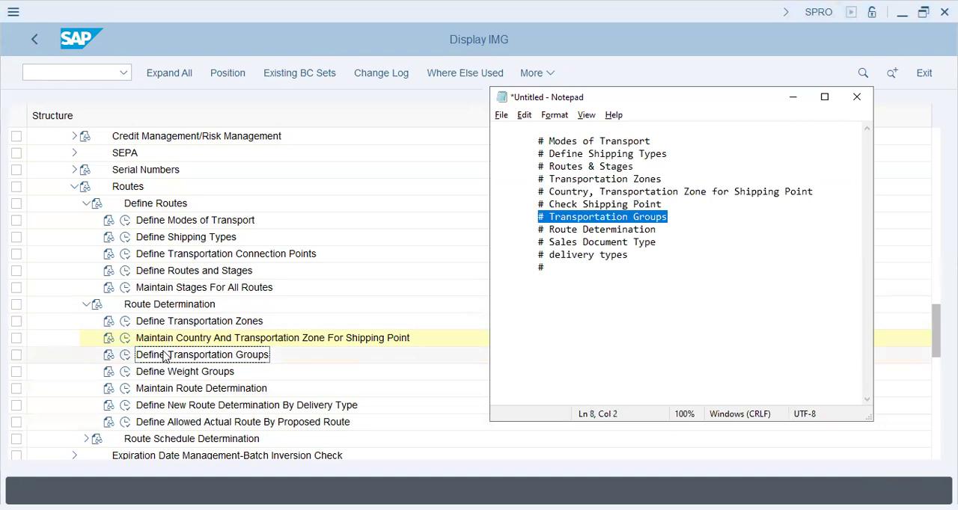
Open Define Transportation Groups in SAP and review the codes and descriptions of the existing transport groups
left_click(125, 355)
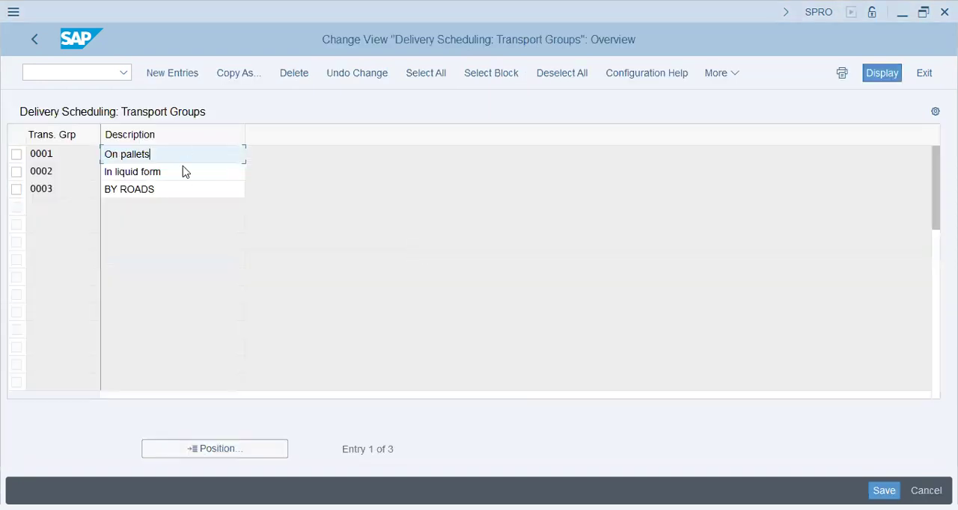
left_click(182, 170)
left_click(179, 193)
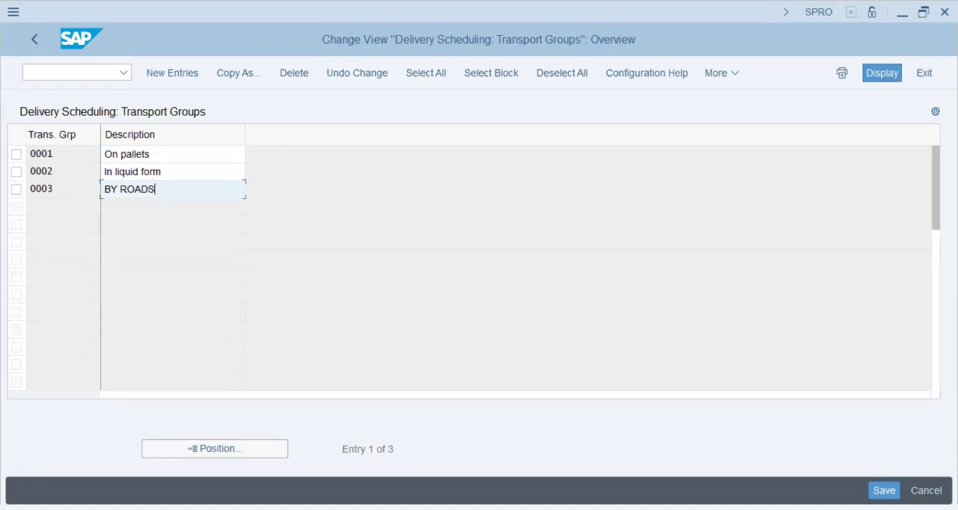
key("alt+Tab")
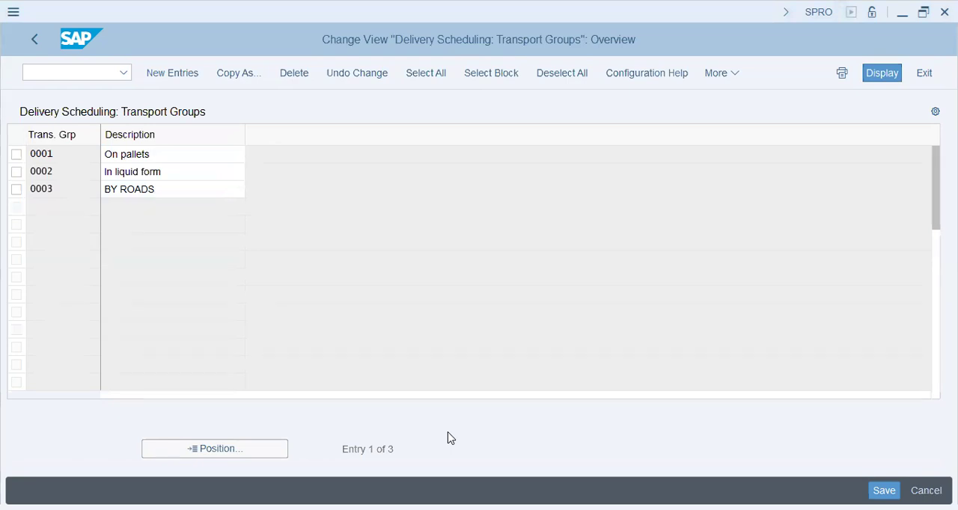
left_click(210, 111)
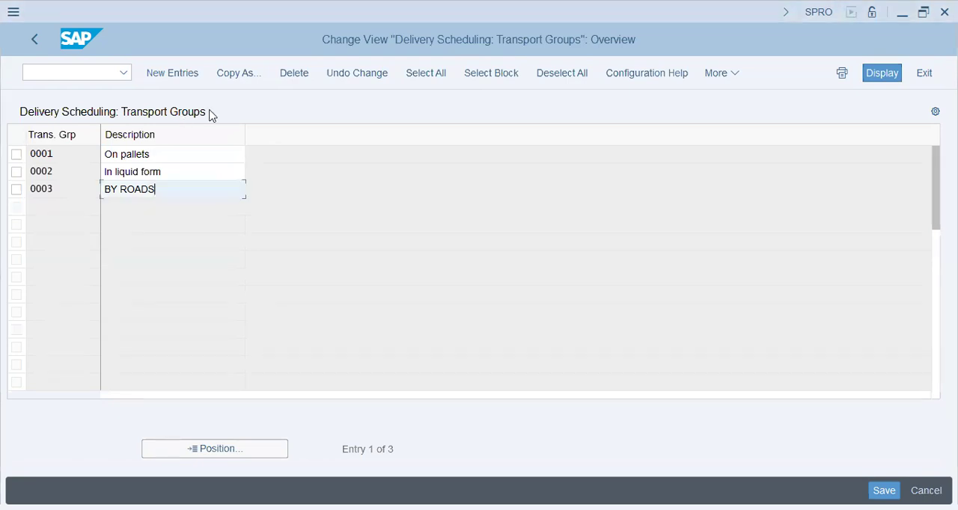
Open Display Material (MM03) and show the Basic Data 1 view of material MM01PP
left_click(52, 73)
type("/n mm02")
key("Return")
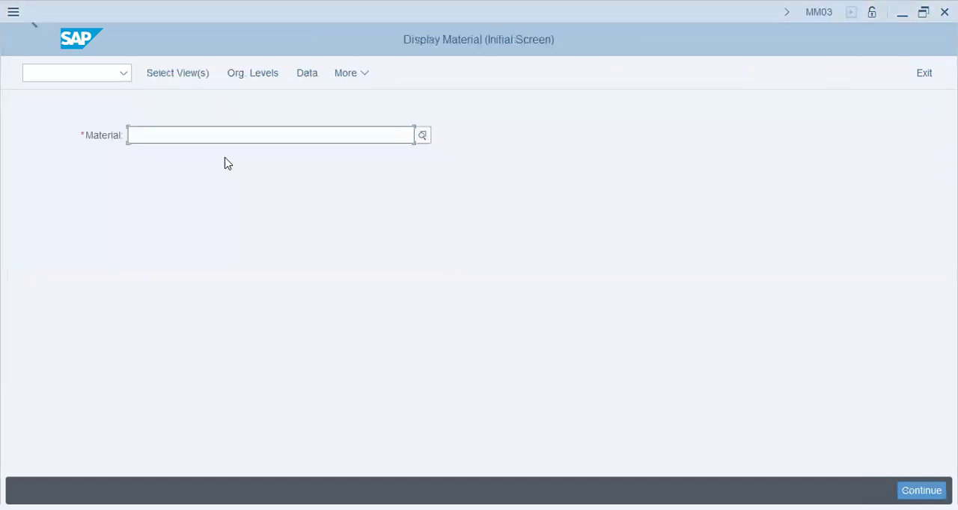
left_click(223, 160)
key("Return")
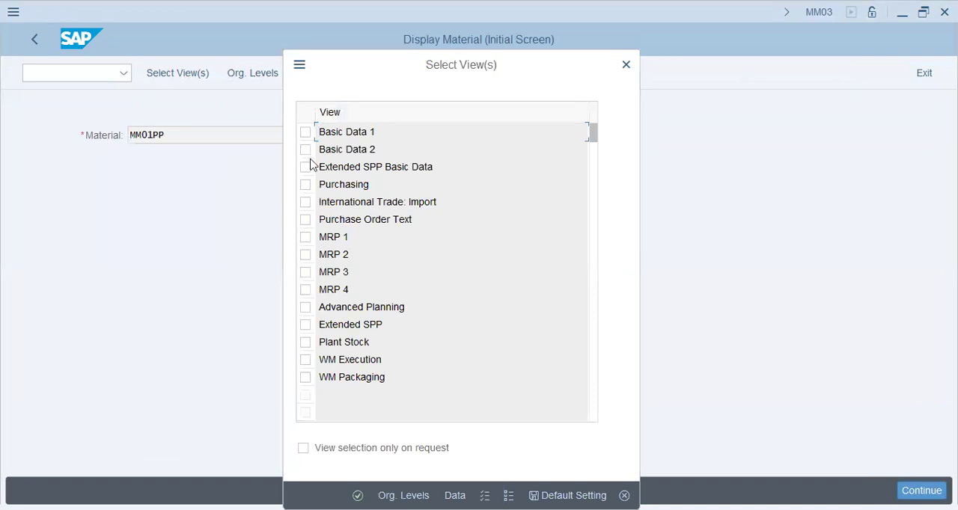
left_click(306, 132)
left_click(404, 496)
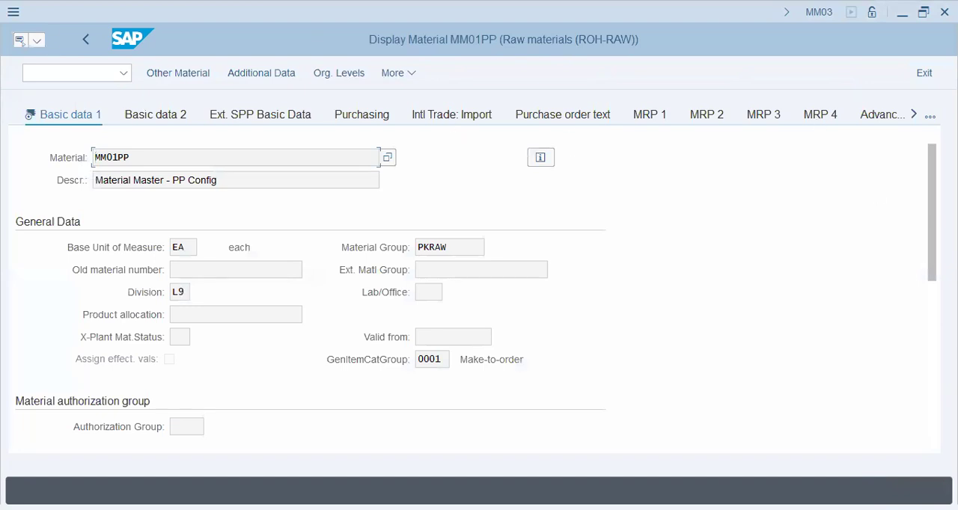
Check the list of available views for material MM01PP, then leave the material display
left_click(930, 117)
left_click(696, 385)
left_click(56, 77)
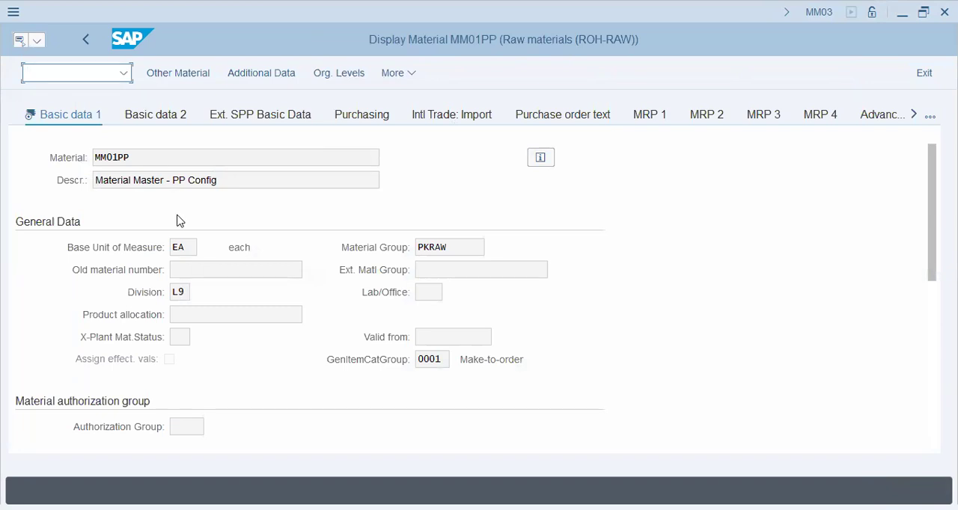
double_click(198, 247)
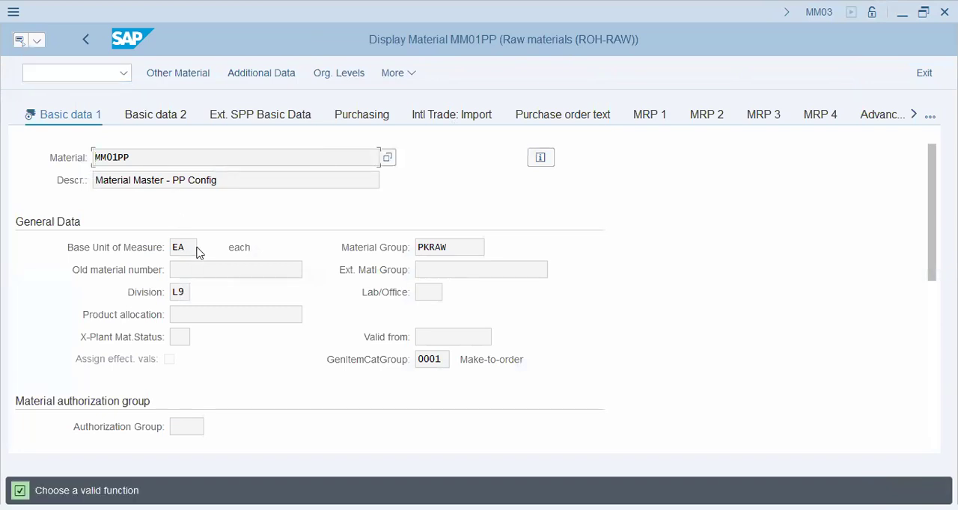
left_click(922, 71)
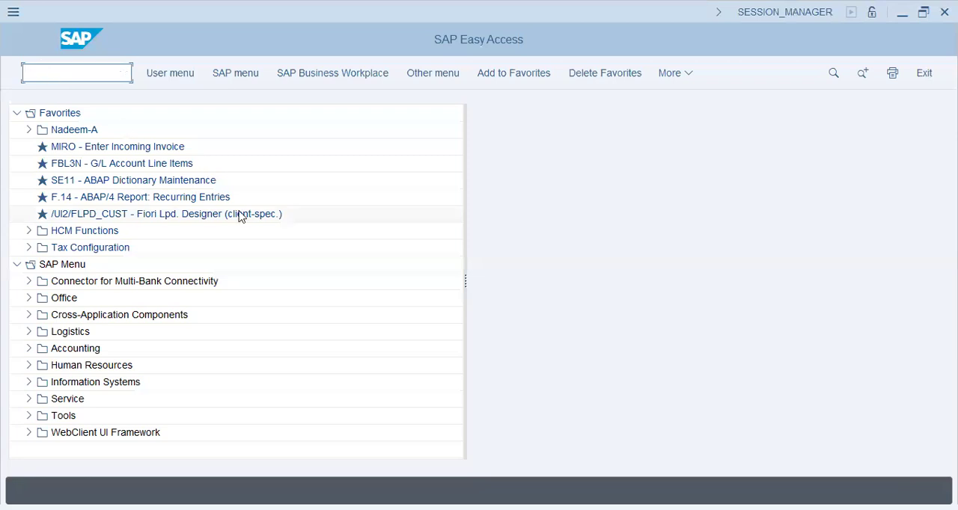
Reopen Display Material (MM03), clear its material number, and switch to the Materials List transaction MM60
type("mm03")
key("Return")
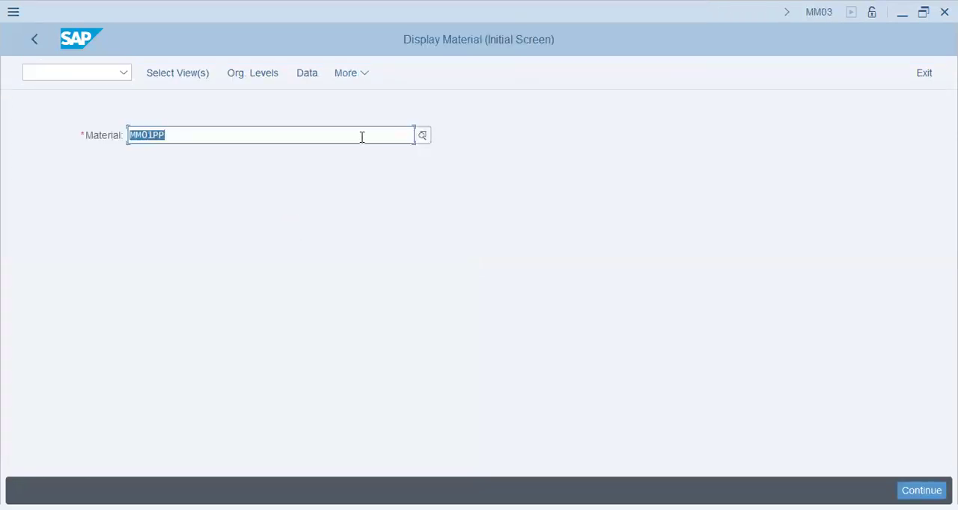
key("BackSpace")
left_click(83, 71)
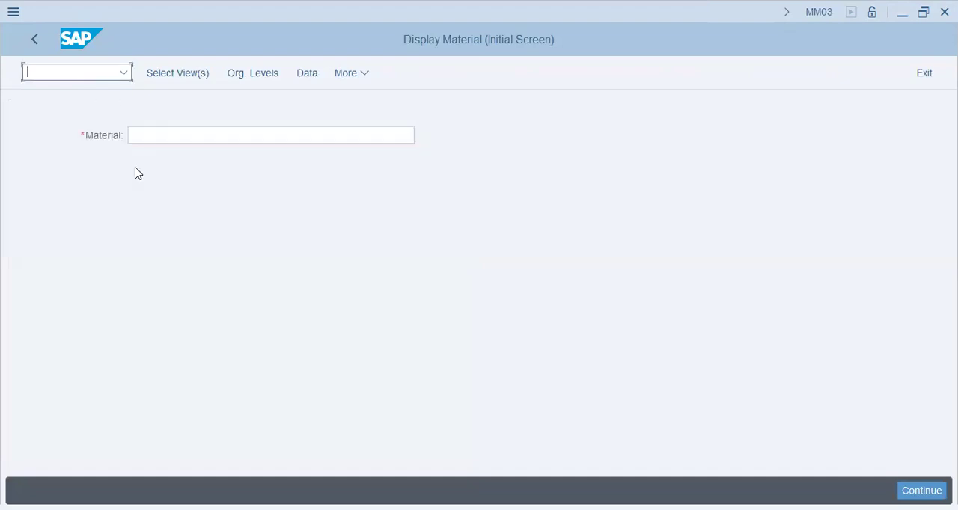
type("/n mm60")
key("Return")
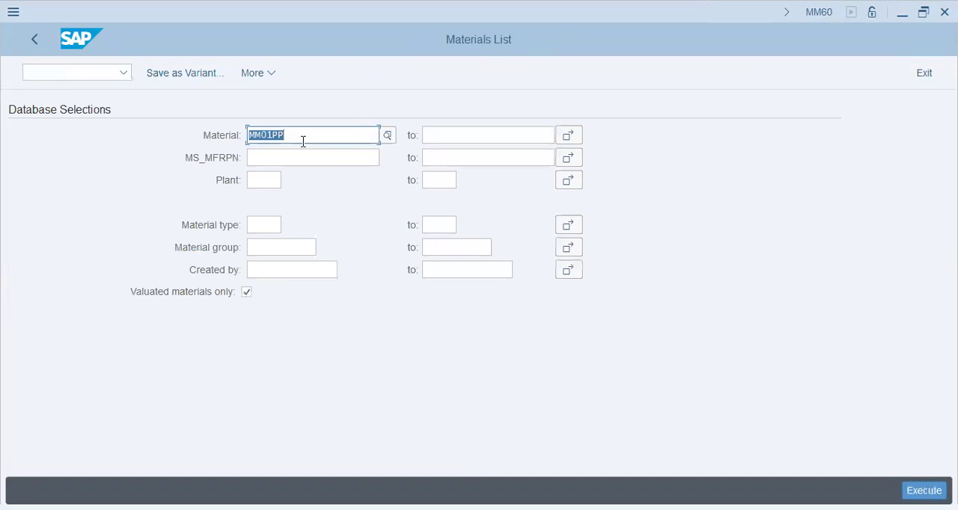
Run the materials list for plant AA42 without restricting it to a particular material
key("BackSpace")
key("Tab")
left_click(273, 186)
type("aa42")
key("Tab")
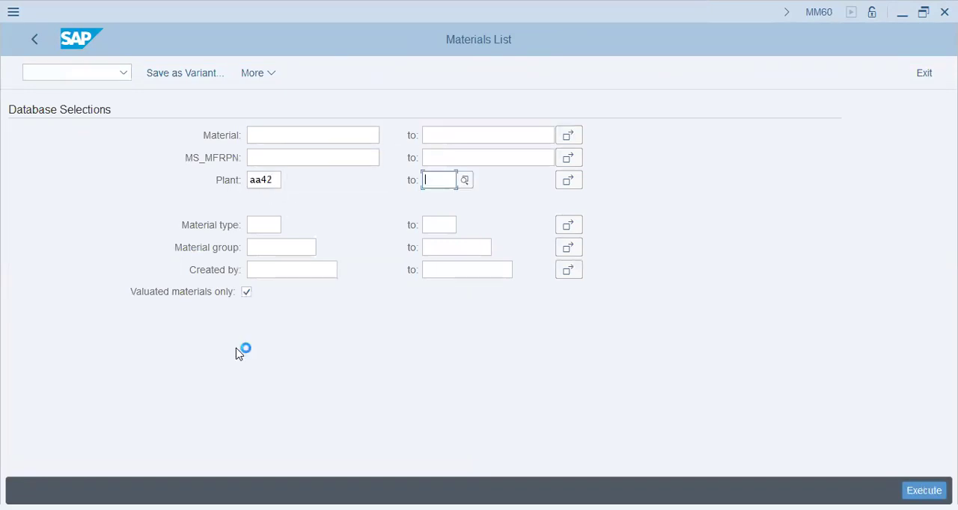
key("F8")
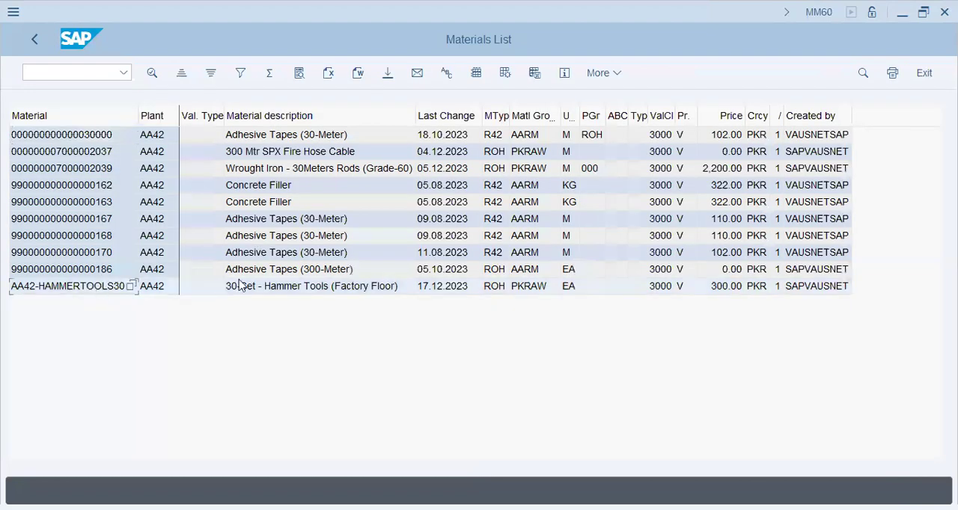
left_click(273, 290)
left_click(109, 288)
key("Up")
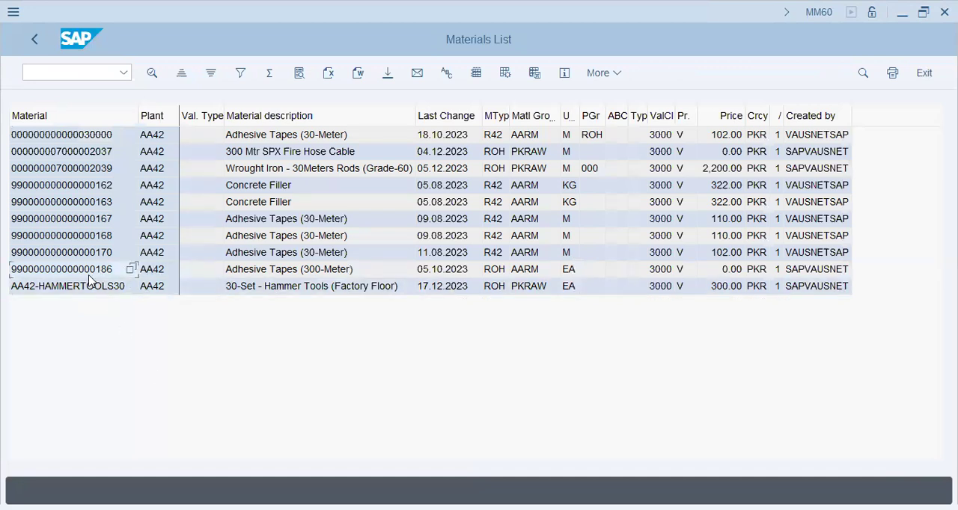
left_click(92, 73)
type("mm")
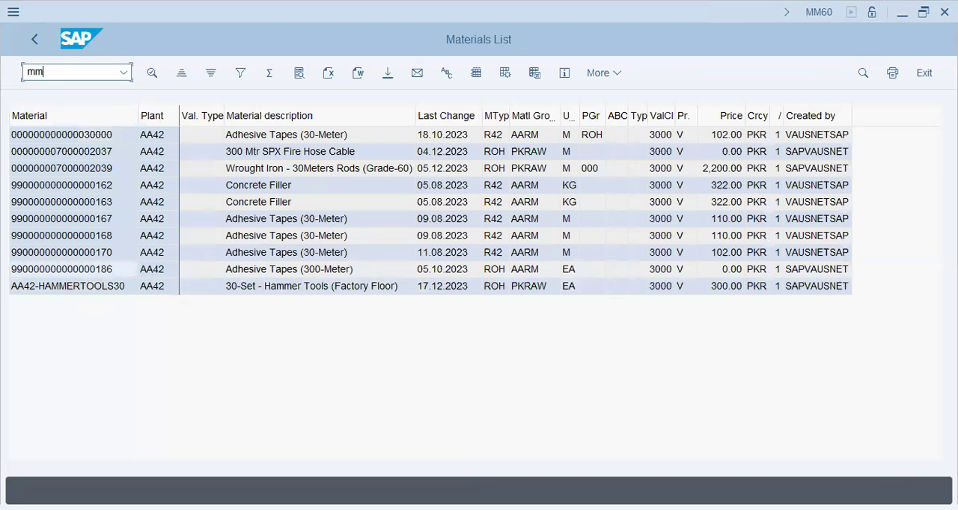
key("BackSpace")
key("BackSpace")
type("/n mm03")
key("Return")
key("ctrl+v")
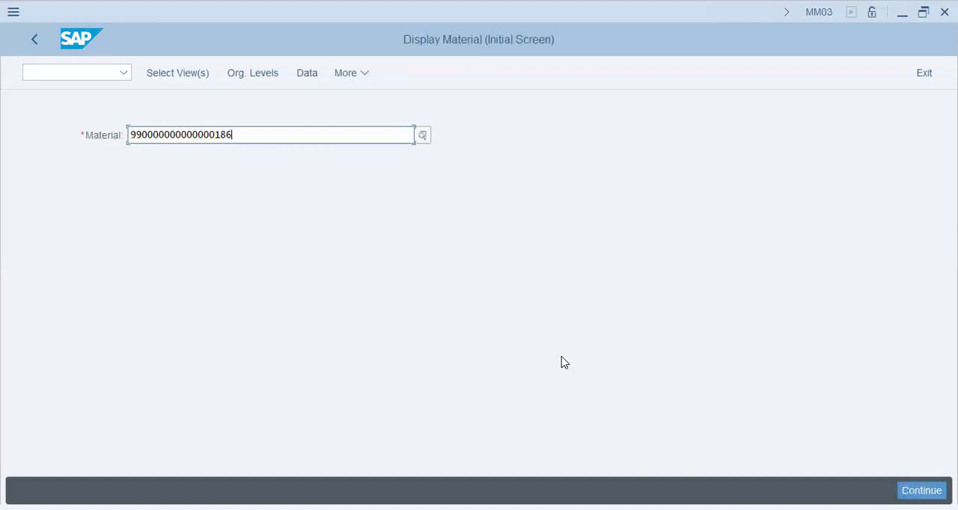
key("Return")
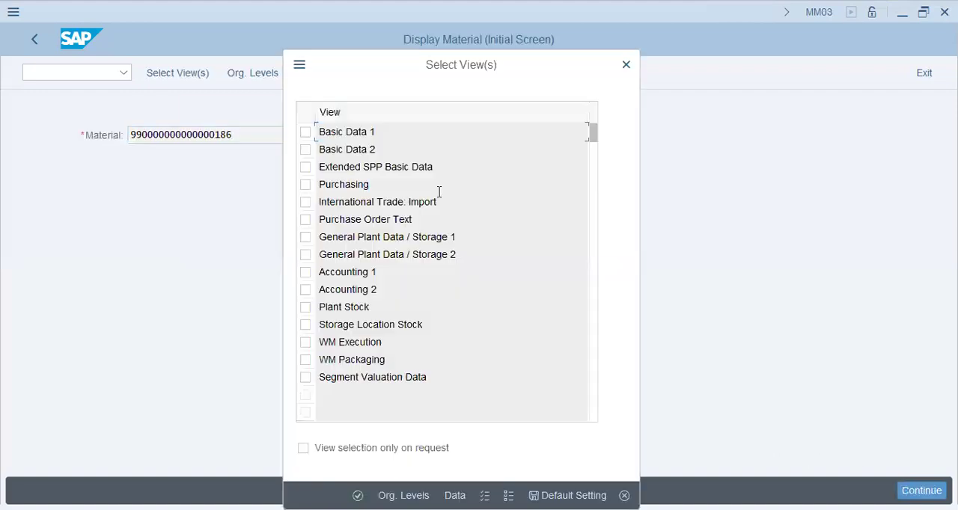
Display the material's General Plant Data / Storage 1 and 2 views for plant AA42
left_click(305, 238)
left_click(306, 254)
key("Return")
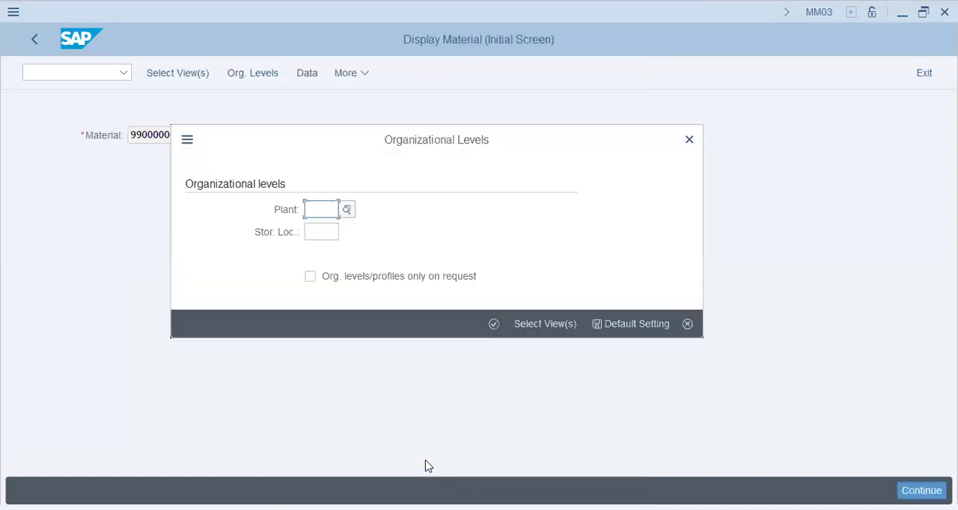
type("aa42")
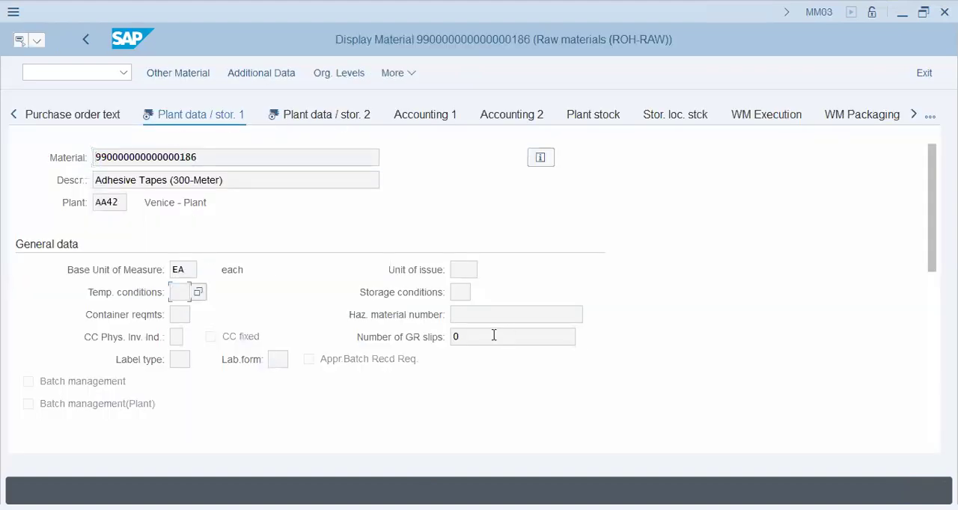
Examine the fields of both plant data/storage views and look over the list of the material's other views
scroll(272, 380, "down", 5)
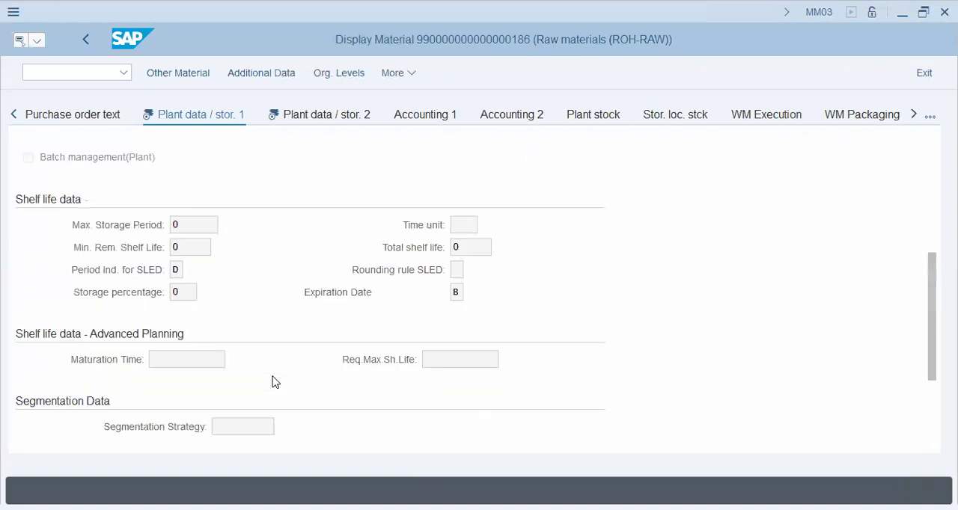
scroll(419, 260, "down", 3)
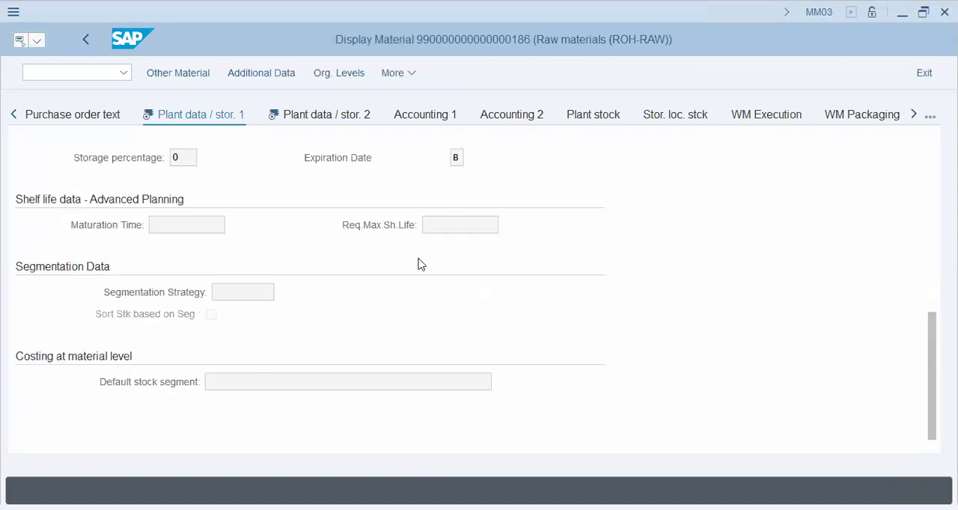
scroll(229, 324, "up", 8)
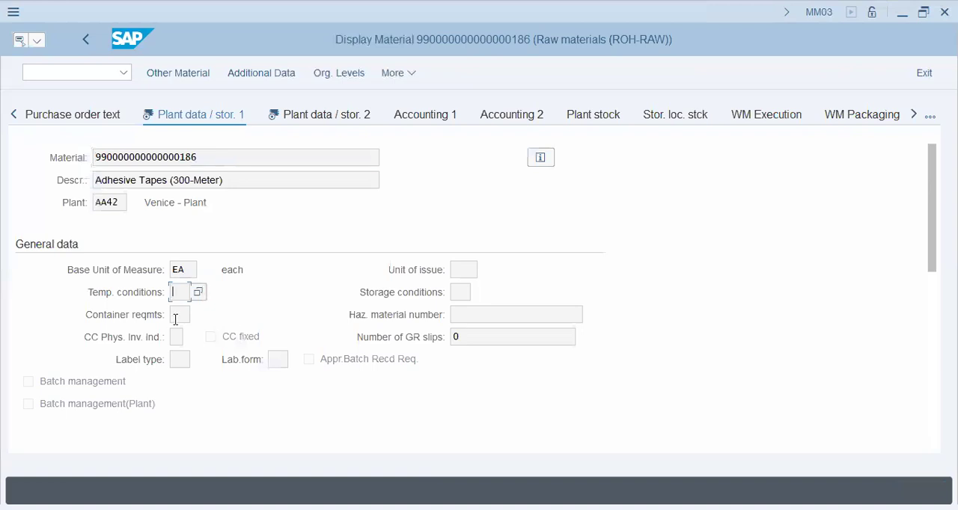
left_click(357, 120)
left_click(261, 296)
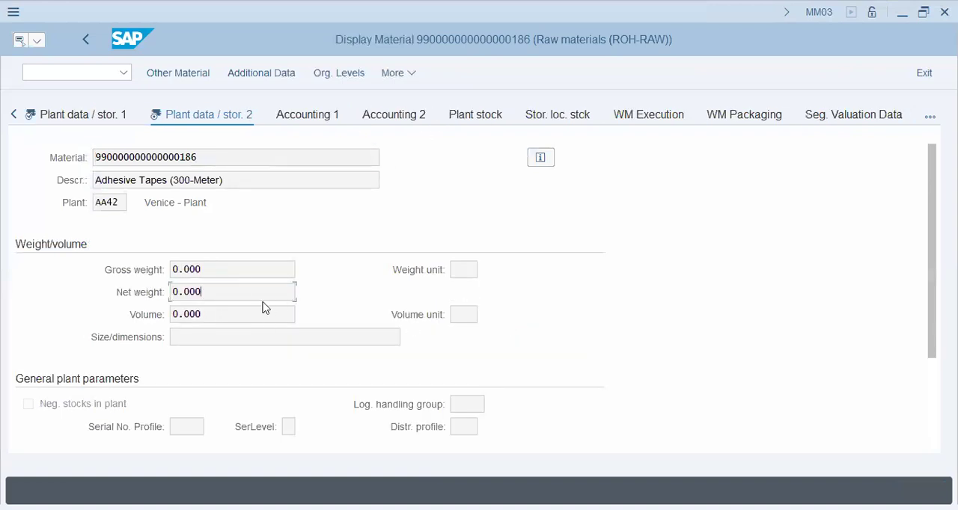
scroll(266, 330, "down", 1)
scroll(269, 336, "down", 1)
left_click(470, 338)
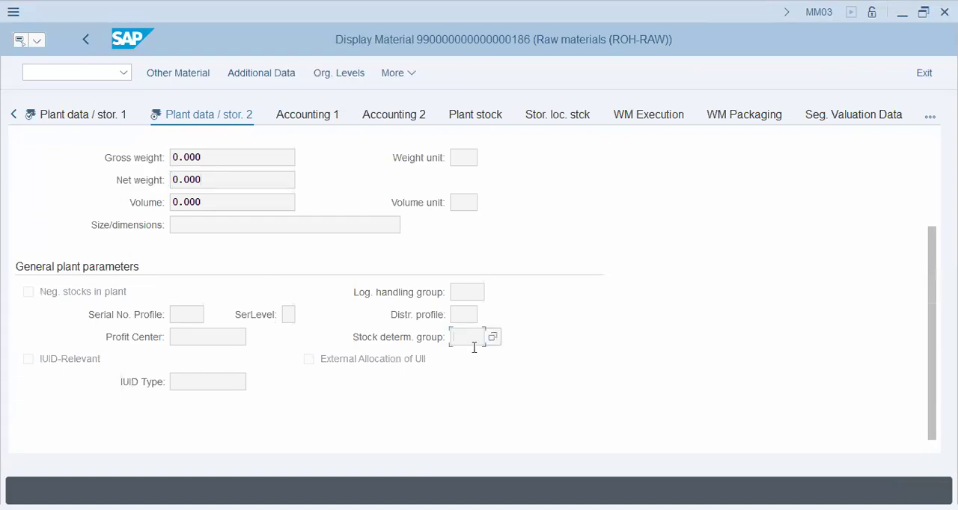
scroll(329, 375, "up", 2)
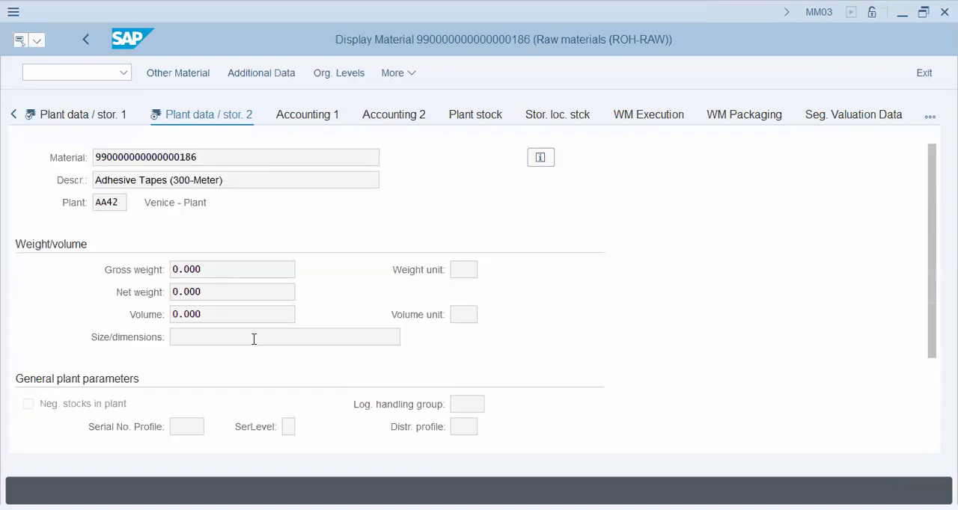
left_click(93, 120)
left_click(930, 118)
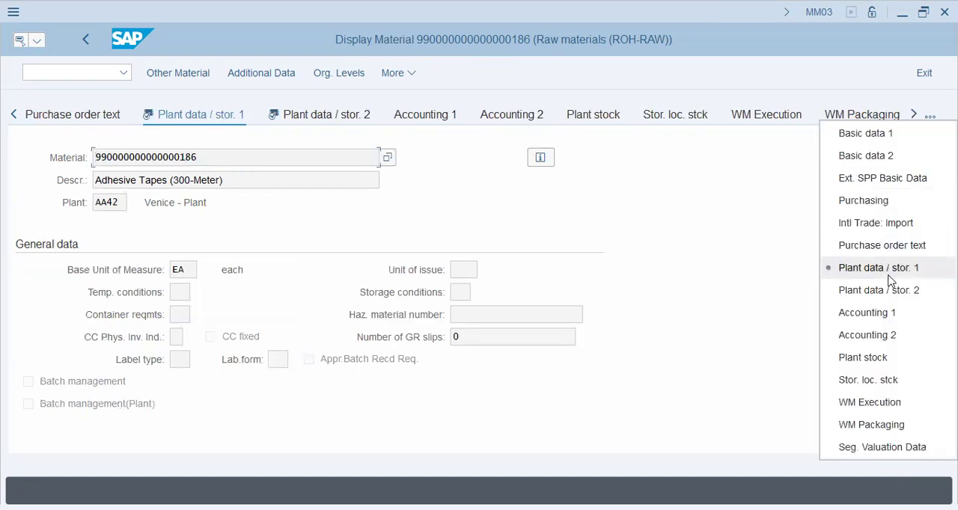
left_click(619, 402)
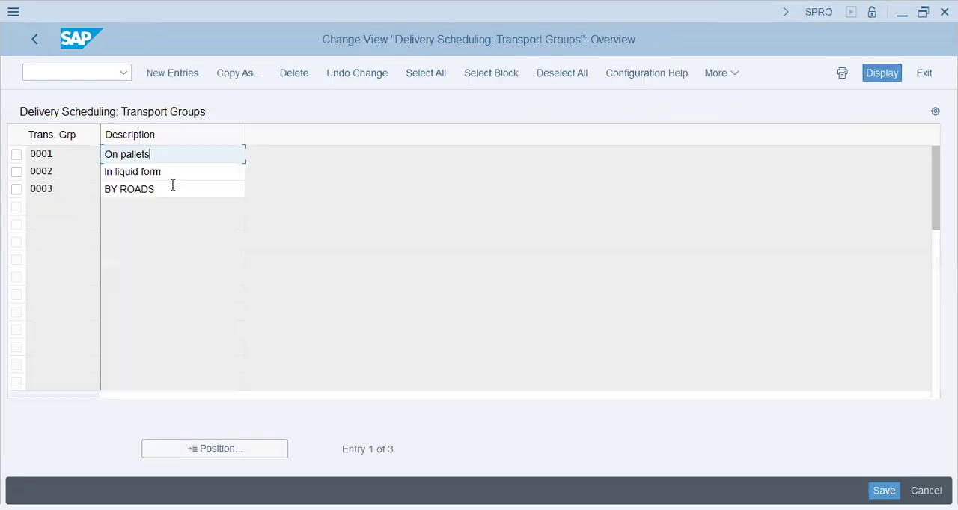
Return to the transport groups overview and consult the route configuration checklist in Notepad
left_click(178, 173)
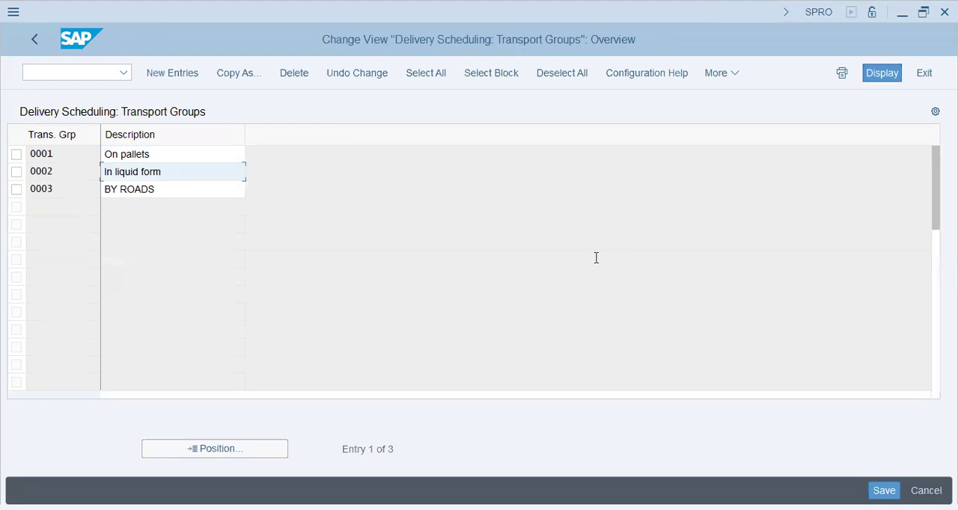
key("alt+Tab")
key("alt+Tab")
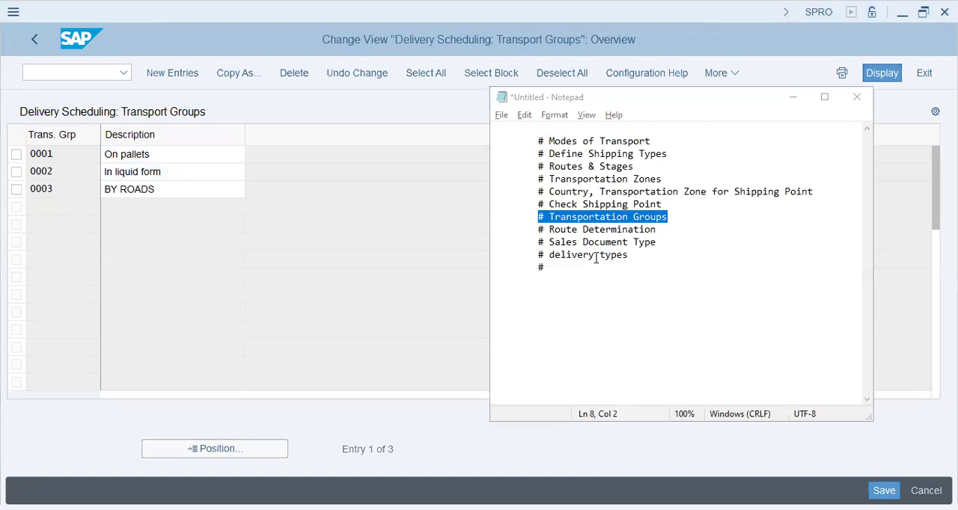
Return to the implementation guide, open Maintain Route Determination, and review the departure country and zone columns
left_click(34, 39)
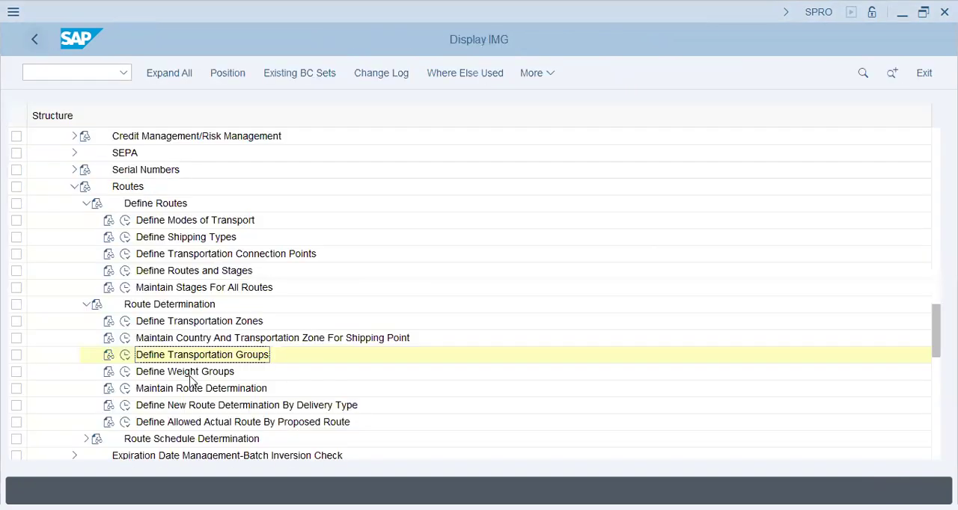
left_click(109, 388)
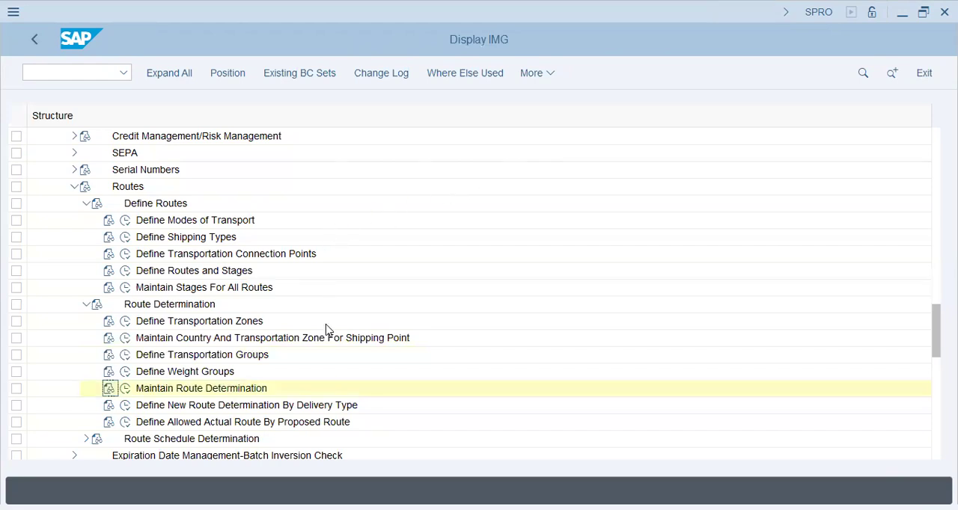
left_click(125, 388)
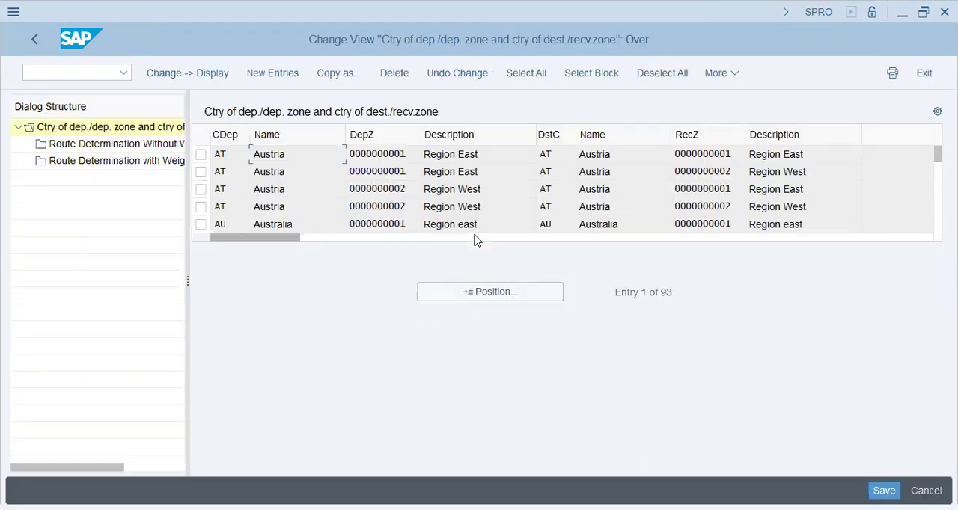
left_click(401, 155)
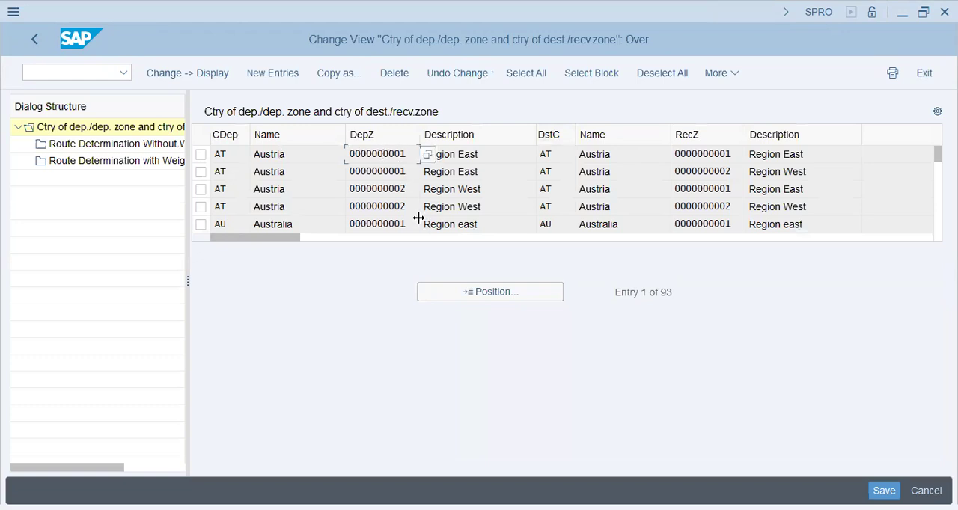
left_click(242, 154)
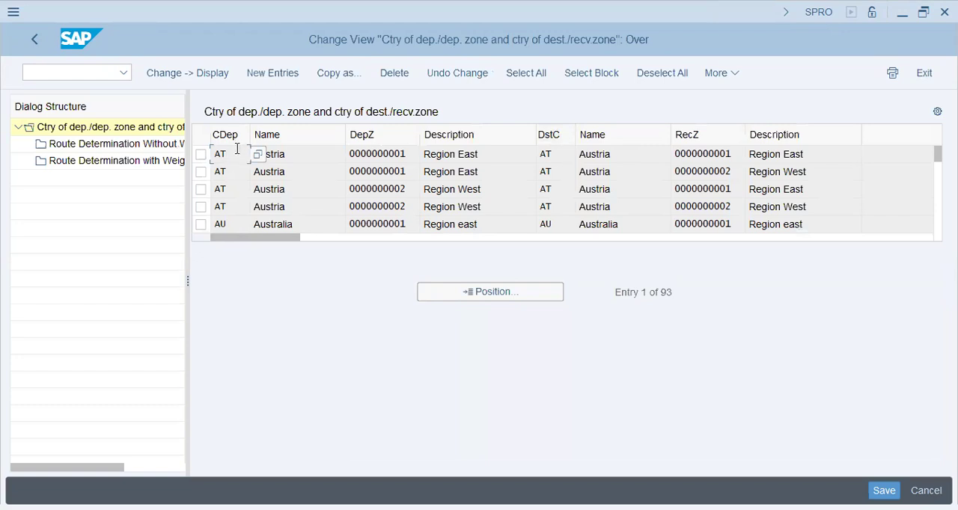
Start a new route determination entry with departure country AE and look up the available departure zones for it
left_click(265, 77)
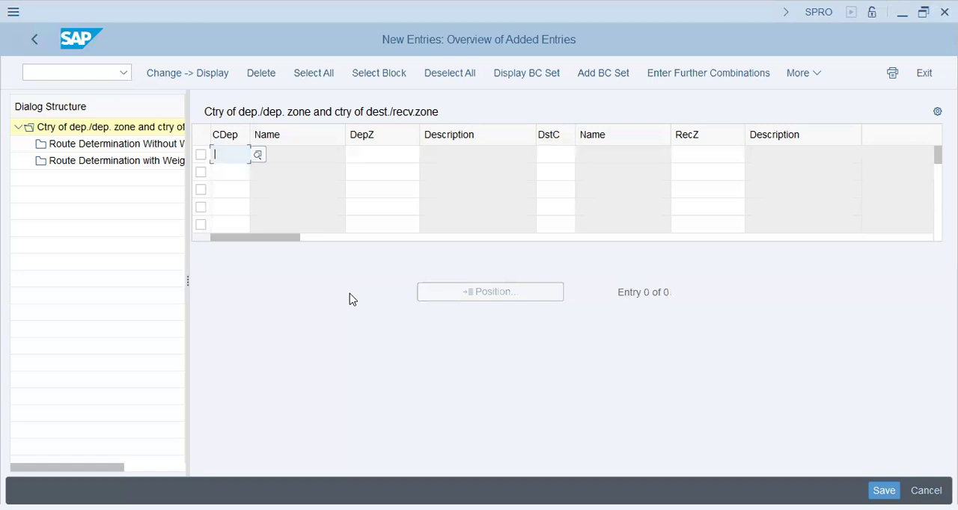
type("ae")
key("Tab")
key("Return")
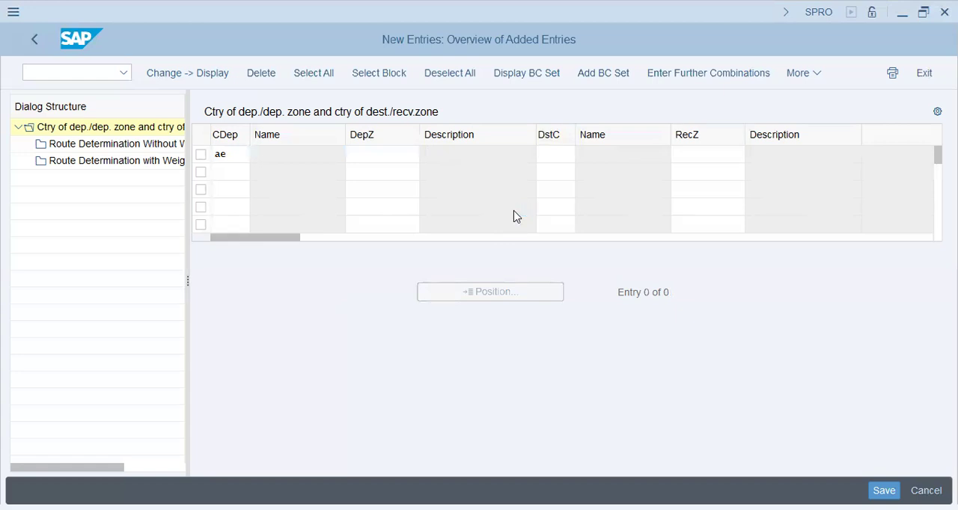
left_click(384, 288)
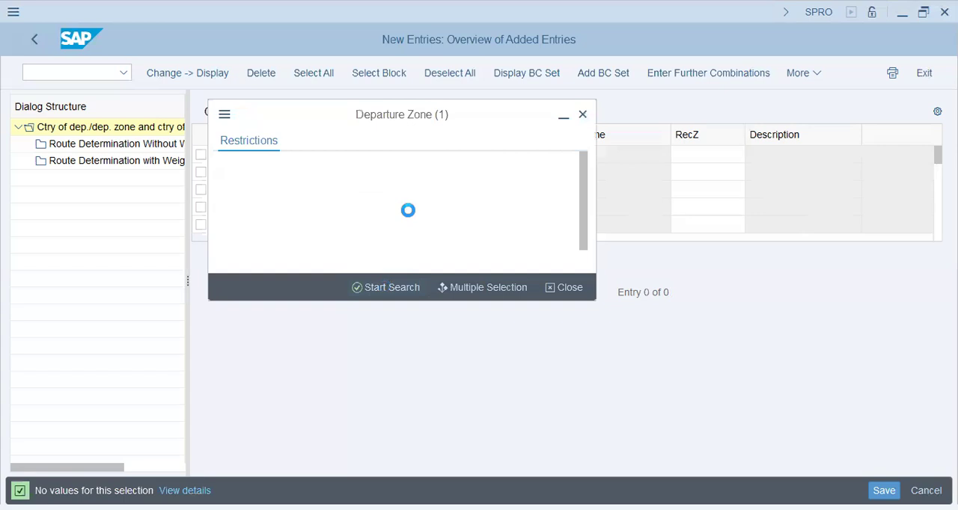
key("Escape")
Set the new entry's destination country to SA and receiving zone to REFRIGERAT, and save the entry
left_click(552, 157)
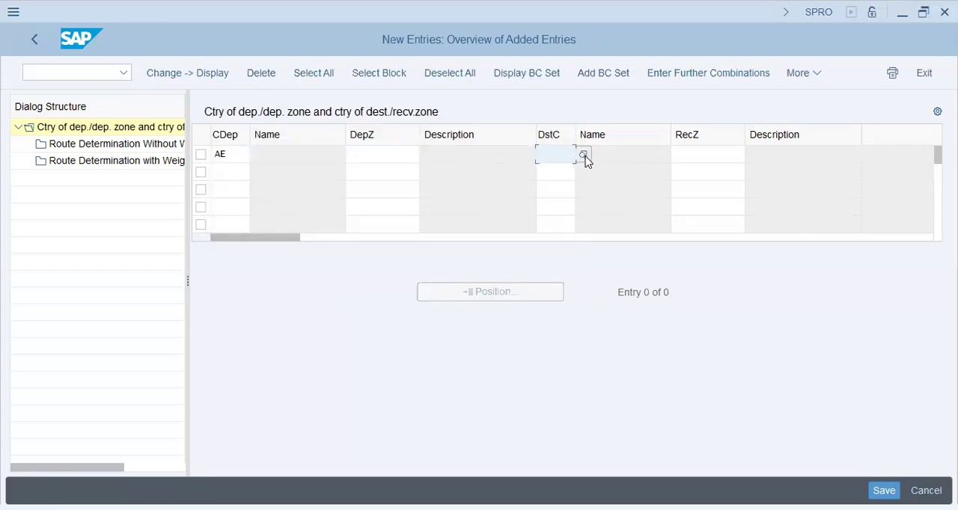
type("sa")
key("Tab")
left_click(765, 245)
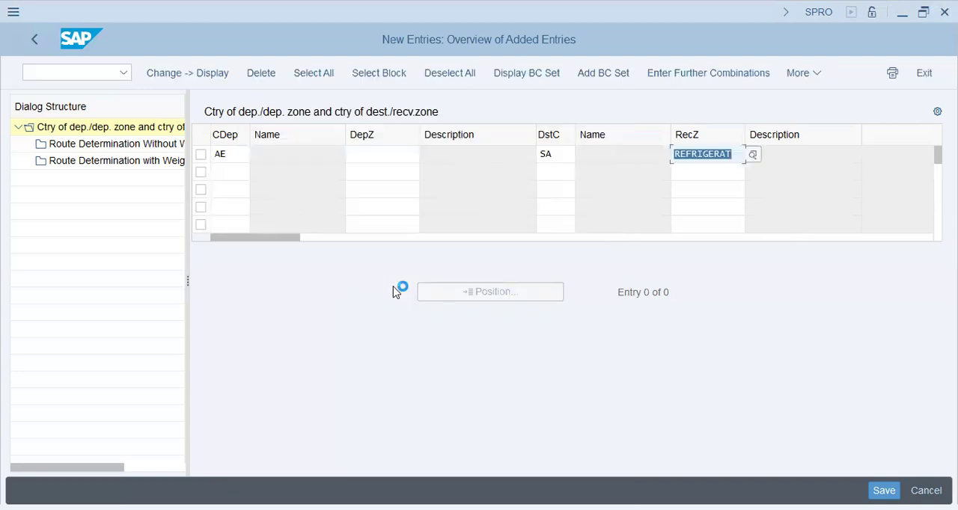
key("Return")
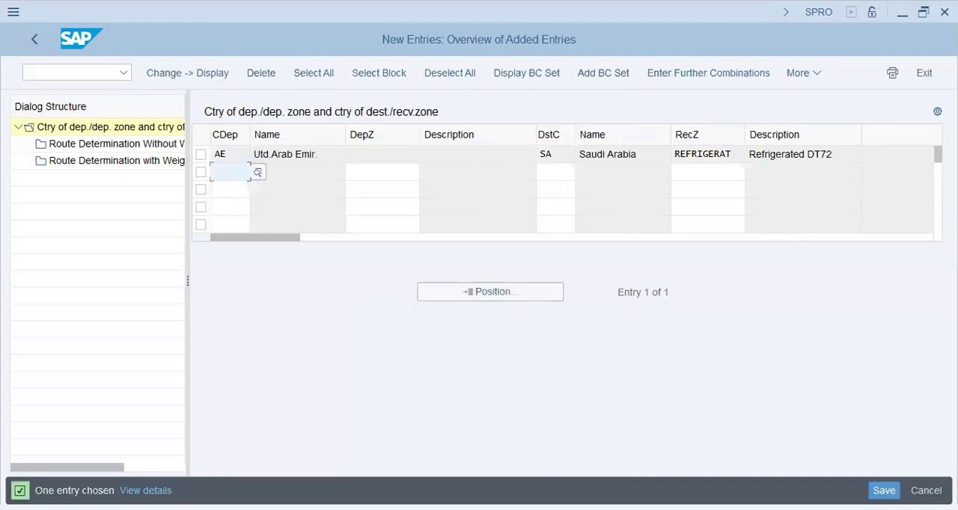
left_click(884, 490)
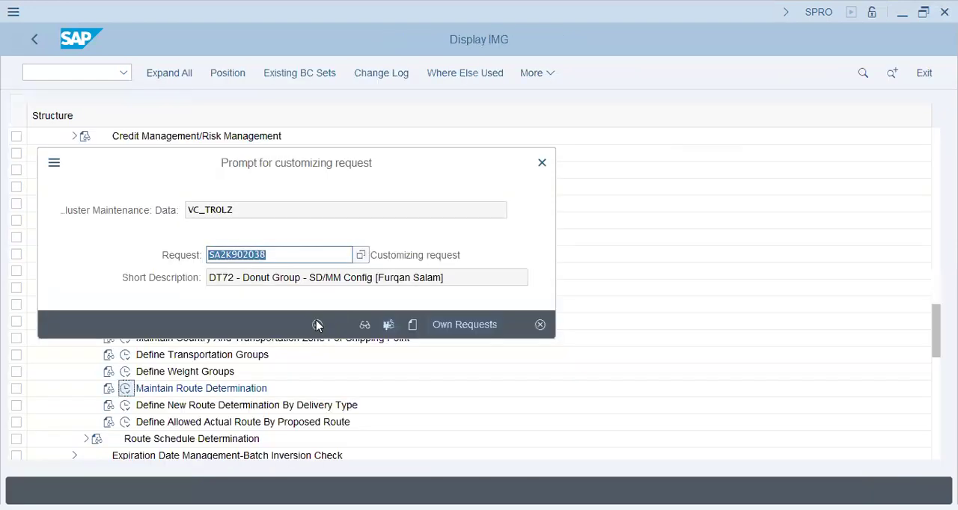
left_click(317, 325)
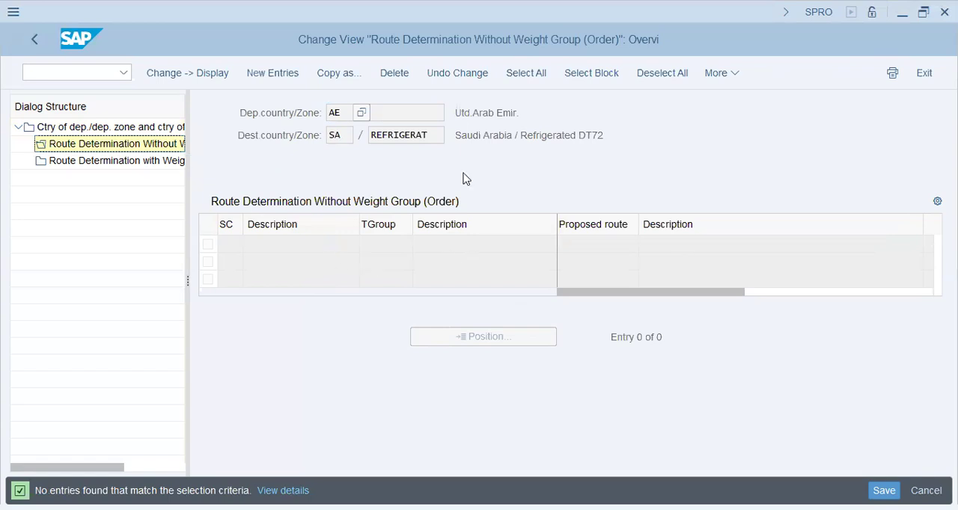
Review the departure and destination country/zone under Route Determination Without Weight Group, and return to the new entries overview
left_click_drag(476, 136, 424, 136)
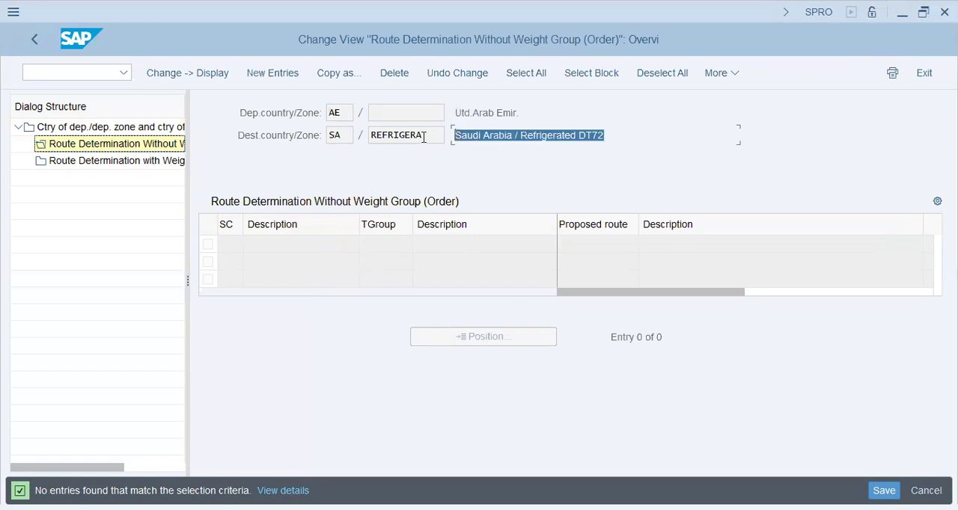
left_click(576, 140)
left_click_drag(575, 137, 419, 129)
left_click(557, 140)
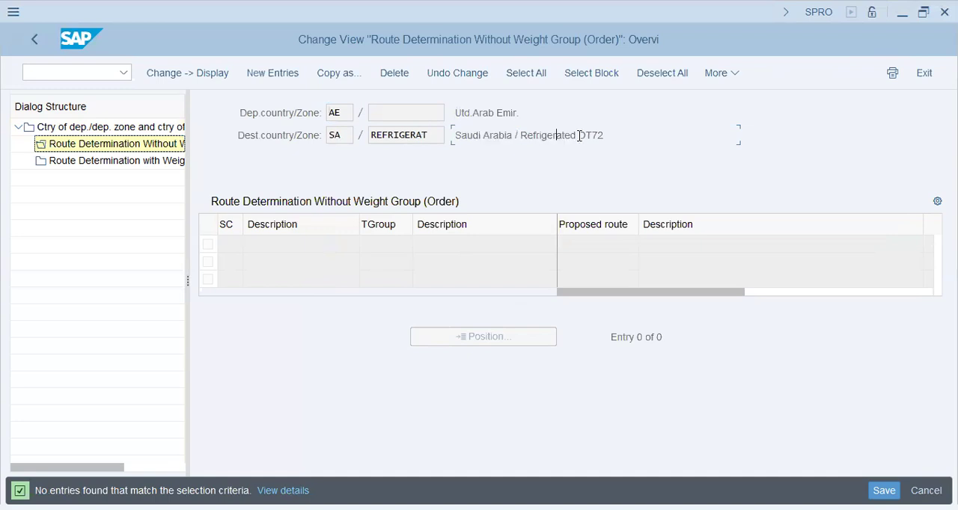
left_click_drag(619, 135, 254, 149)
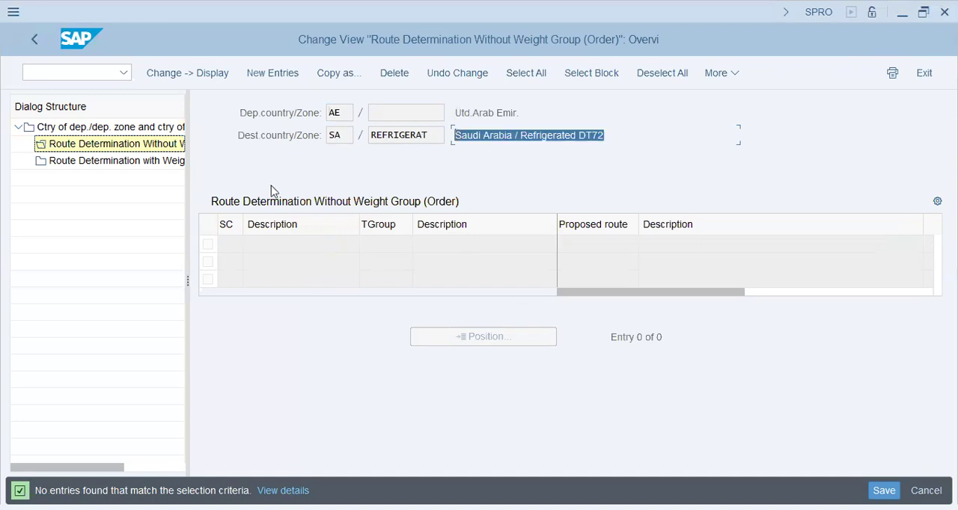
left_click(35, 39)
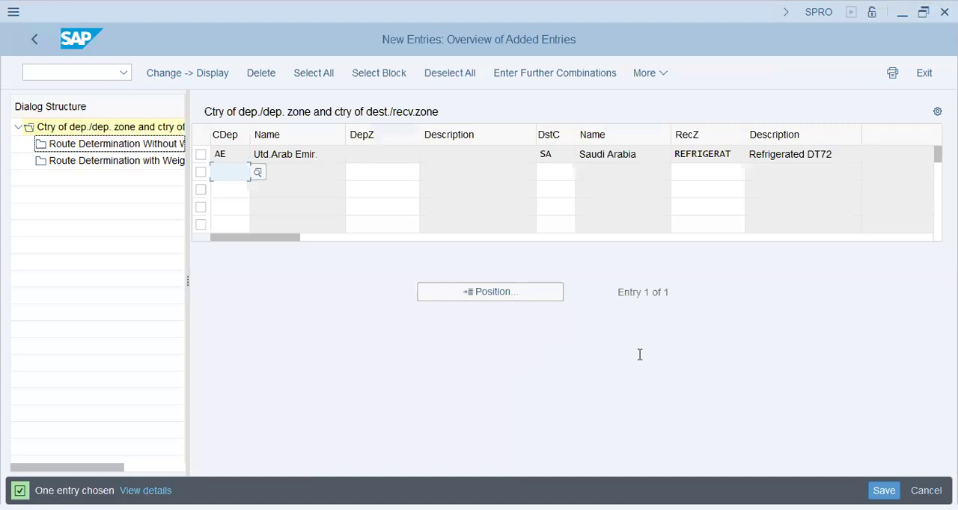
Consult the route configuration checklist in Notepad and return to the implementation guide at Maintain Route Determination
key("alt+Tab")
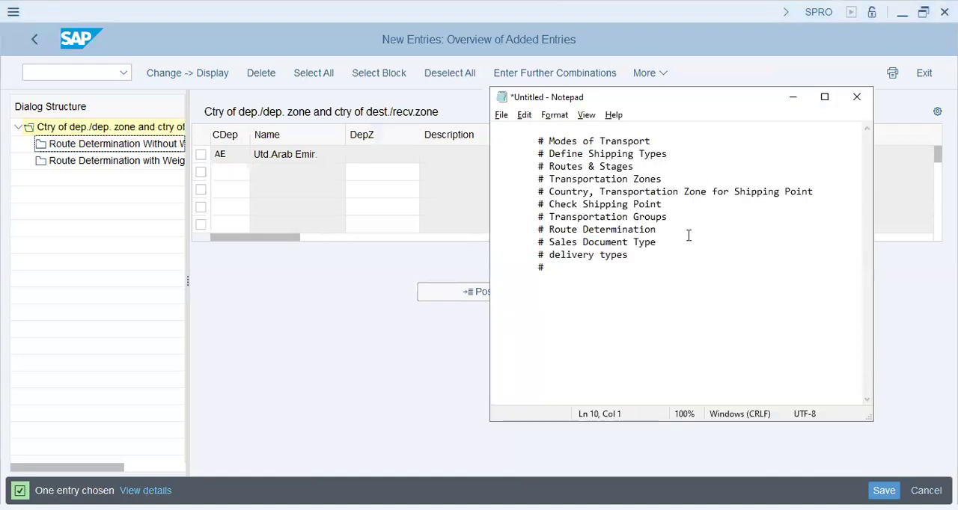
left_click_drag(503, 252, 517, 248)
key("alt+Tab")
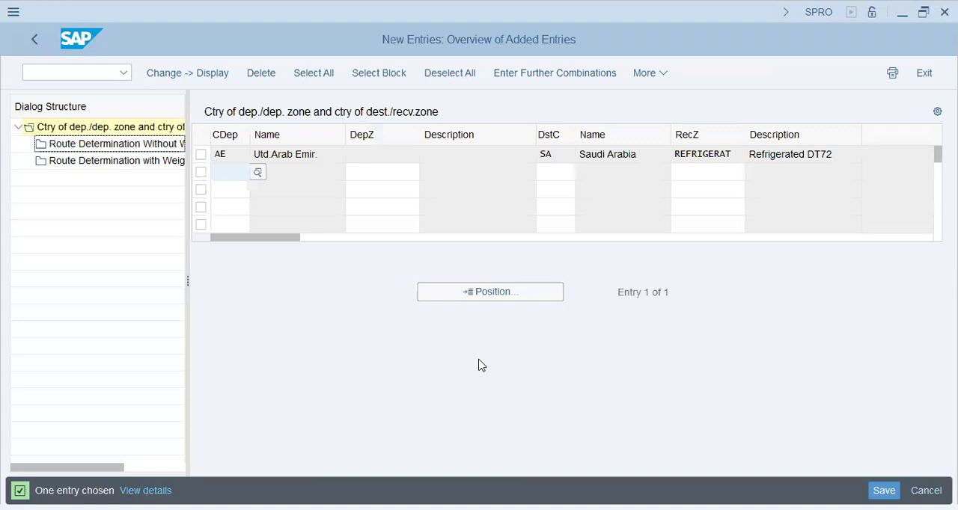
key("alt+Tab")
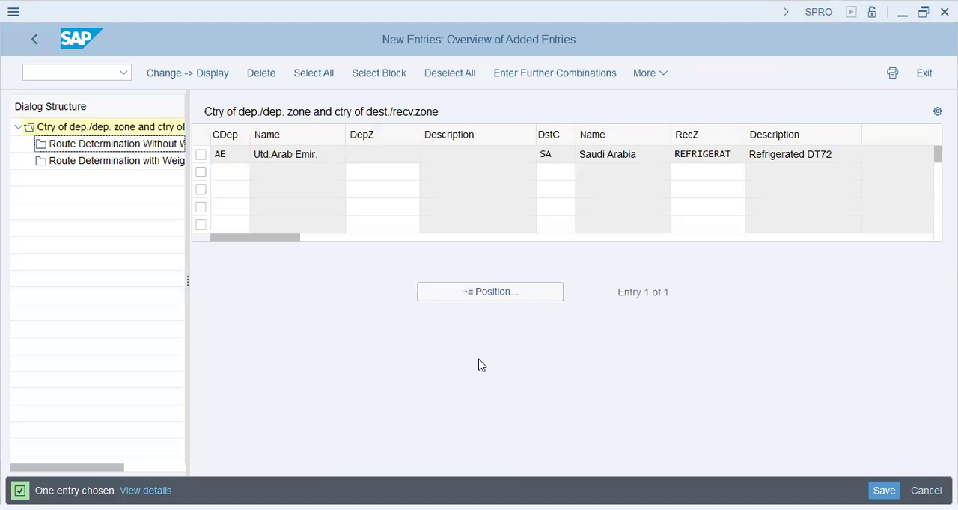
left_click(34, 40)
left_click(32, 42)
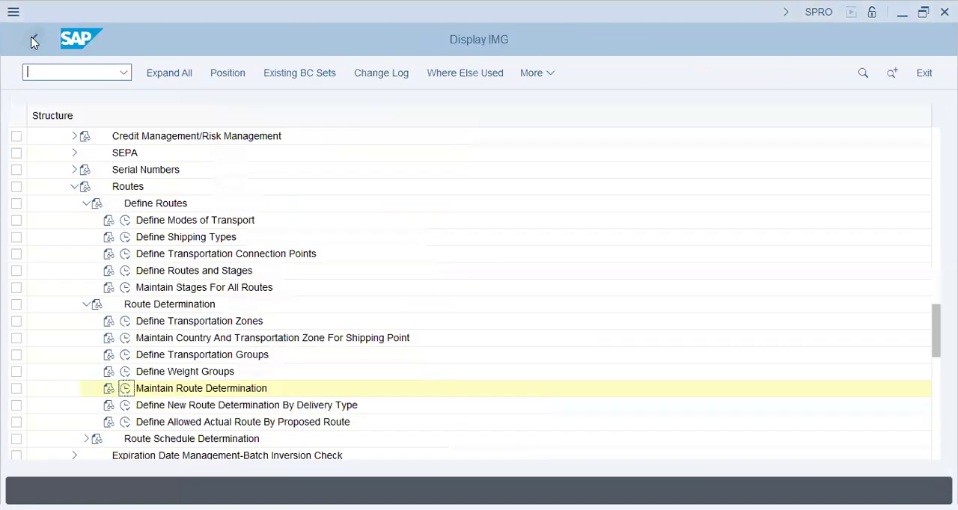
left_click(179, 389)
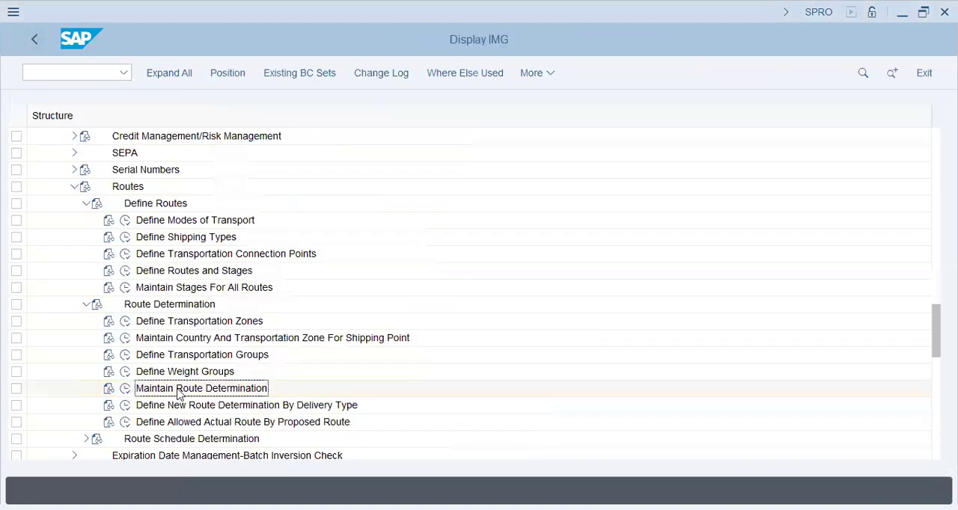
Collapse the Routes and Basic Functions branches of Sales and Distribution in the implementation guide
left_click(73, 187)
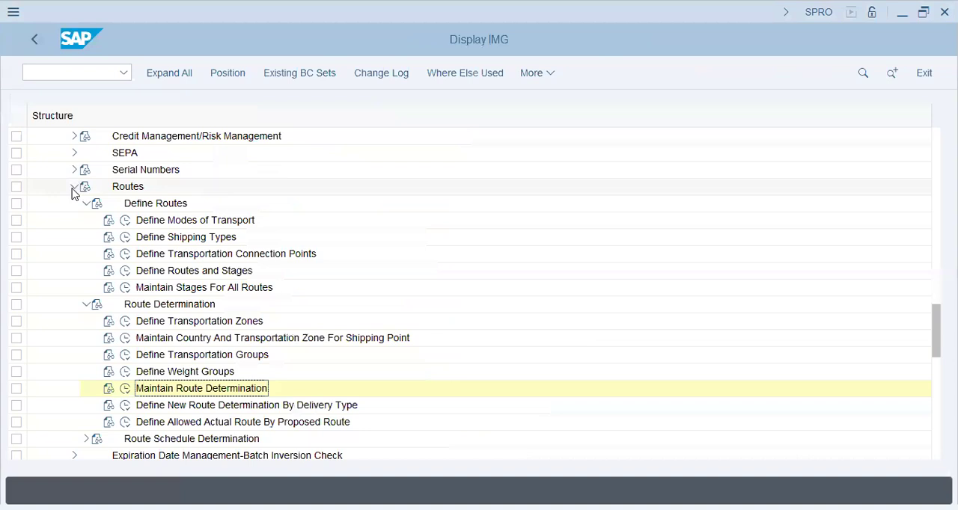
scroll(62, 192, "up", 4)
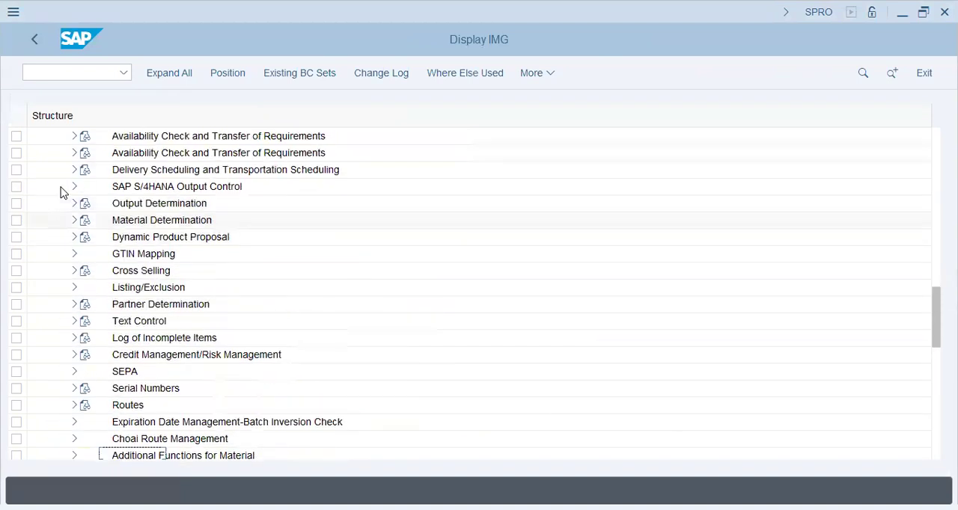
scroll(61, 193, "up", 3)
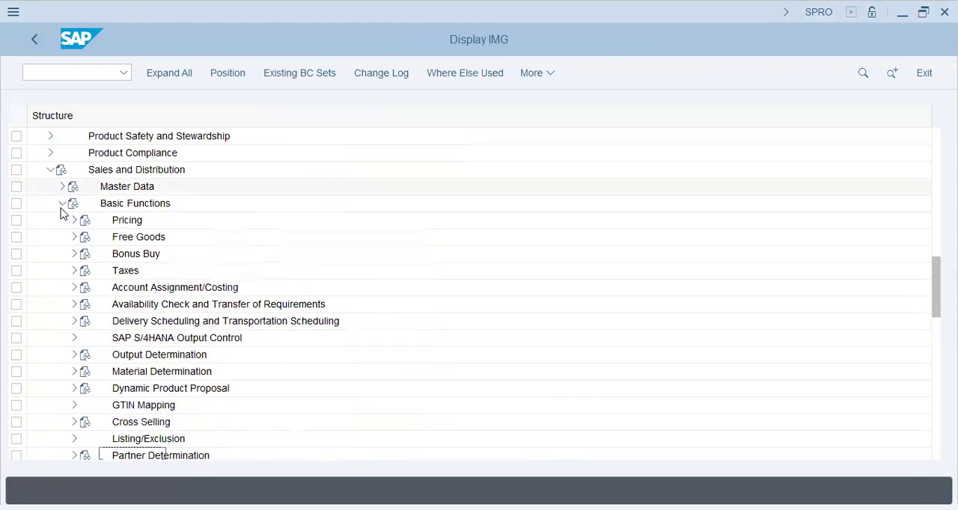
left_click(63, 205)
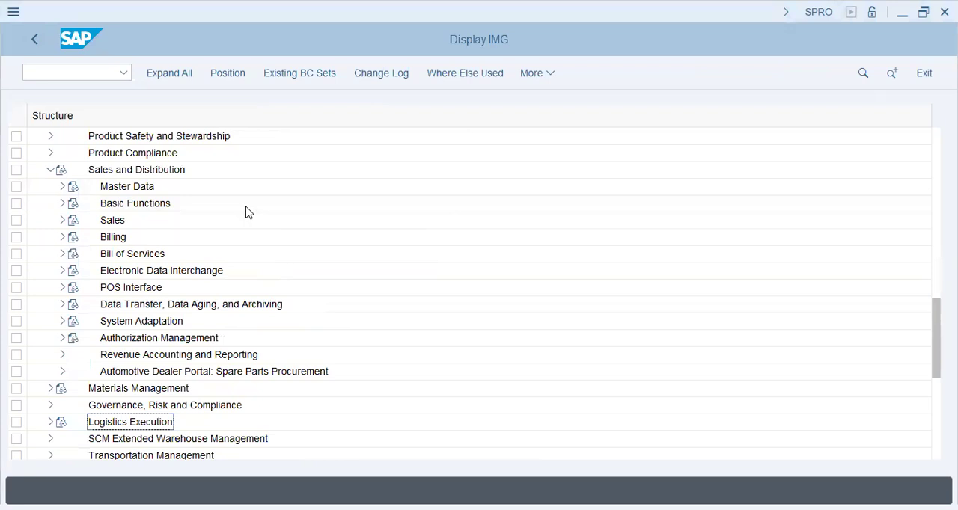
left_click(59, 205)
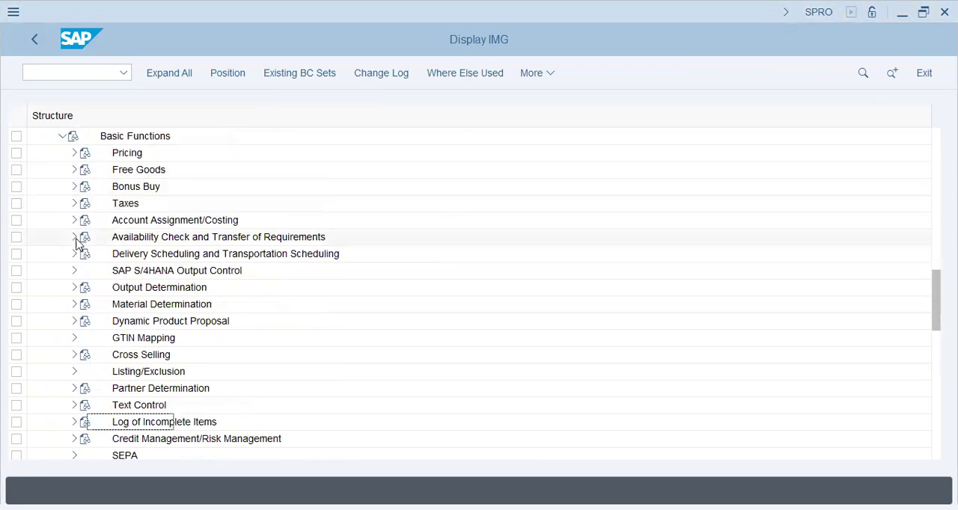
scroll(79, 385, "down", 3)
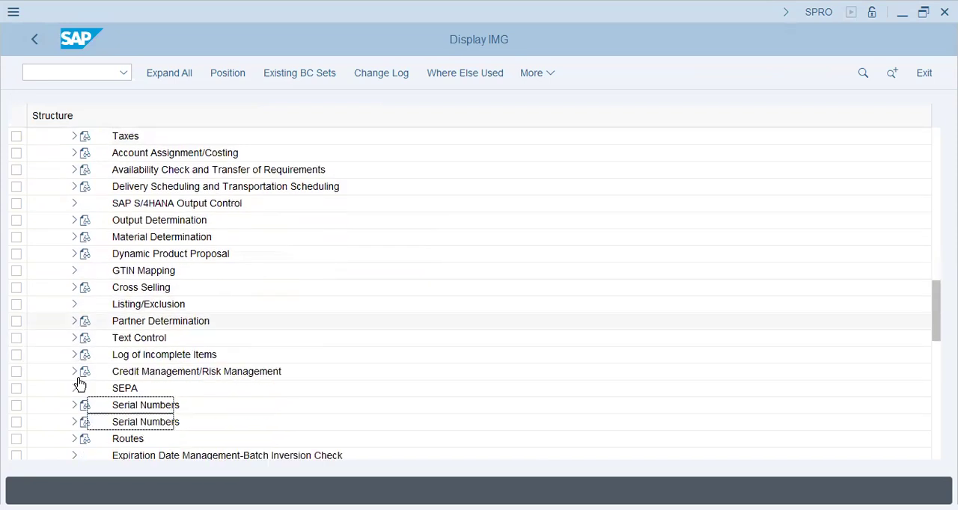
scroll(79, 385, "up", 4)
scroll(154, 211, "up", 1)
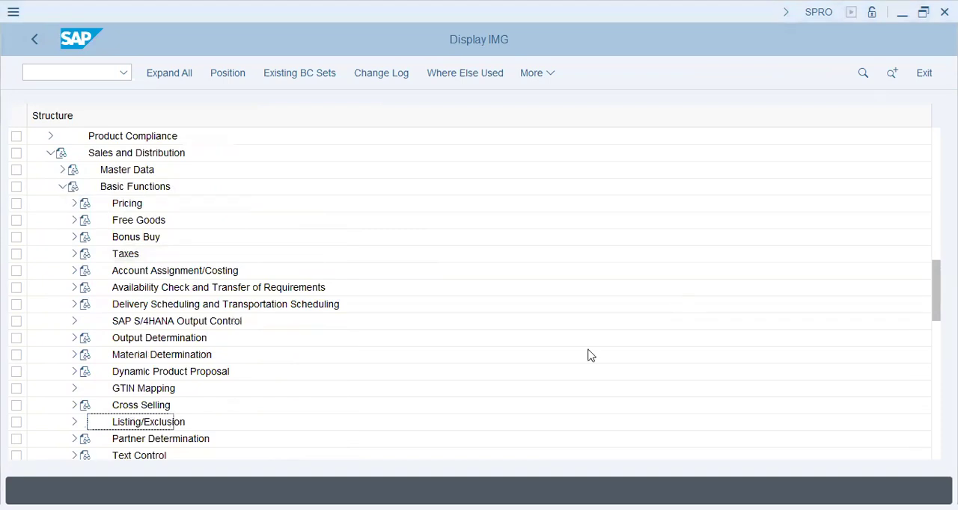
left_click(74, 204)
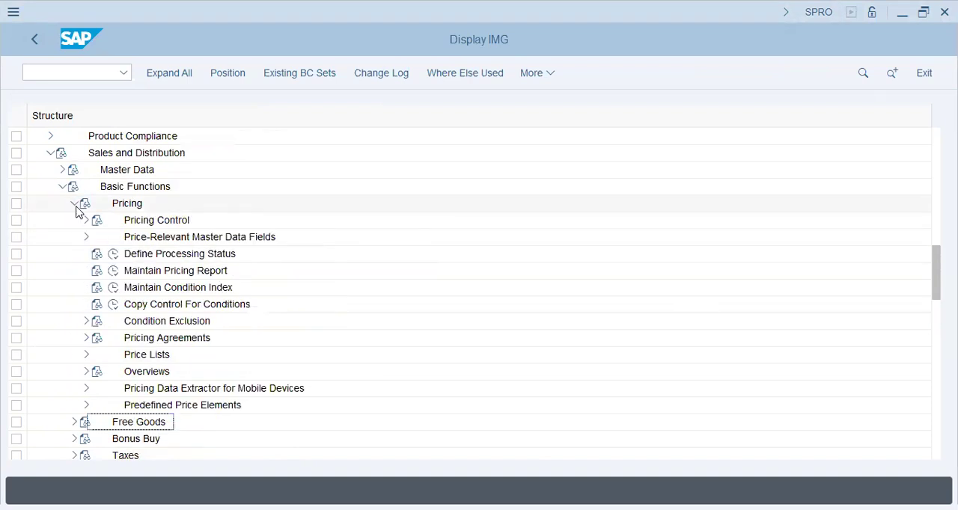
left_click(75, 207)
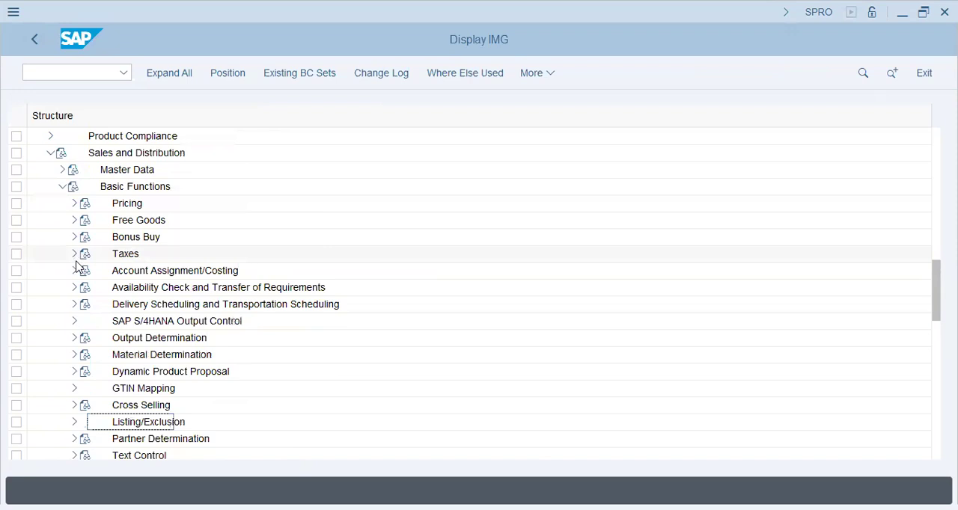
left_click(61, 187)
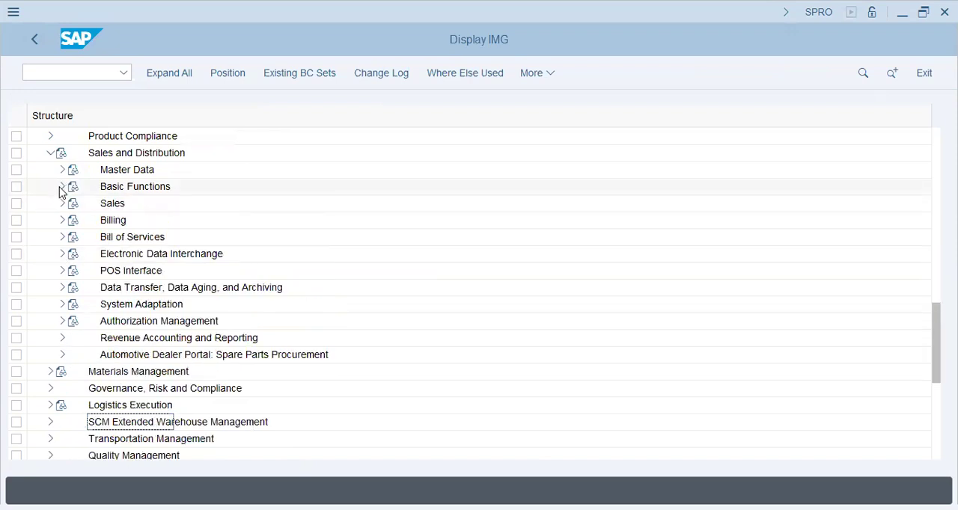
Expand Sales, Sales Documents and Sales Document Header in the guide, and open Define Sales Document Types
left_click(61, 204)
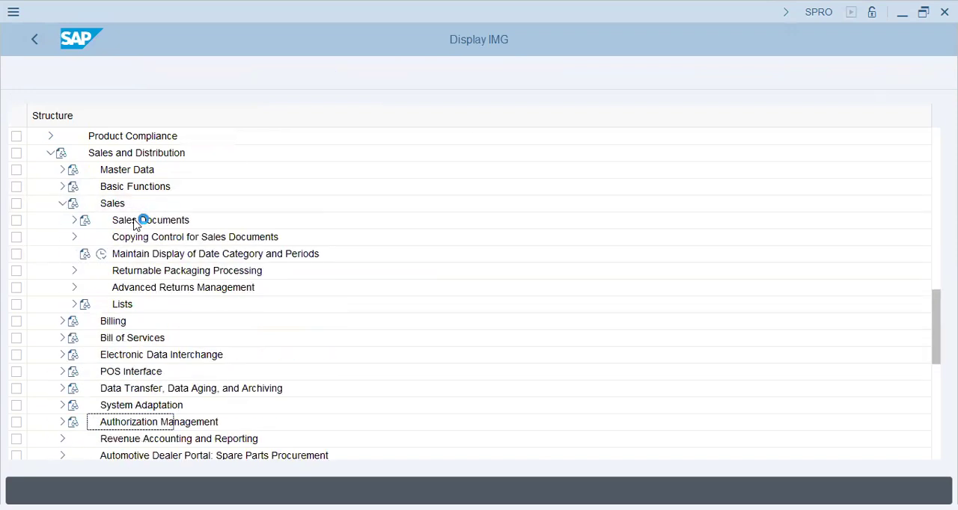
left_click(73, 220)
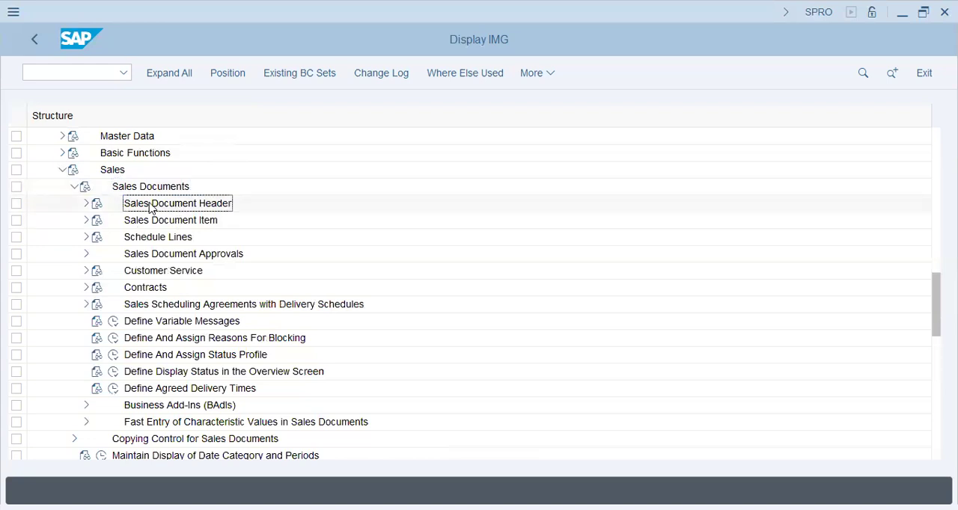
left_click(85, 204)
left_click(155, 222)
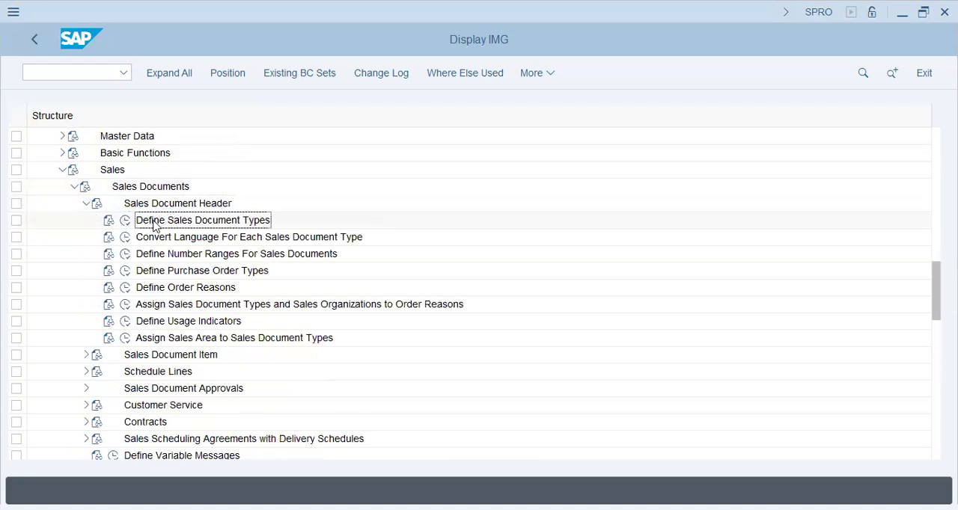
double_click(155, 223)
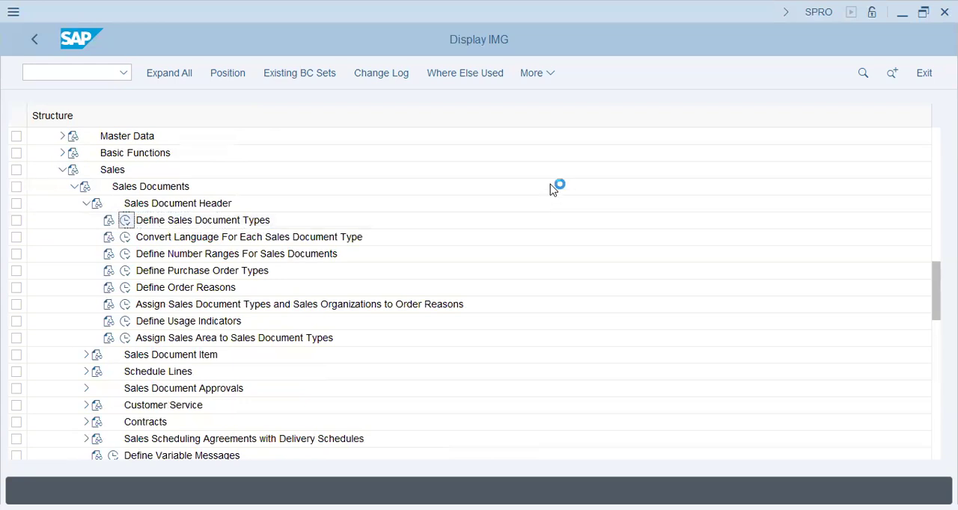
Open the details of sales document type AEBO (Standard order) and examine its SD document category
left_click(184, 154)
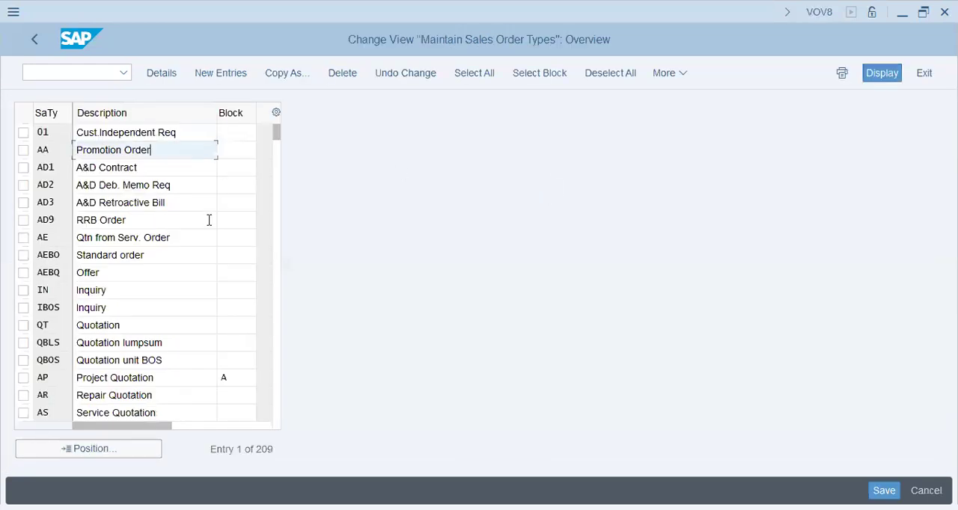
left_click(165, 250)
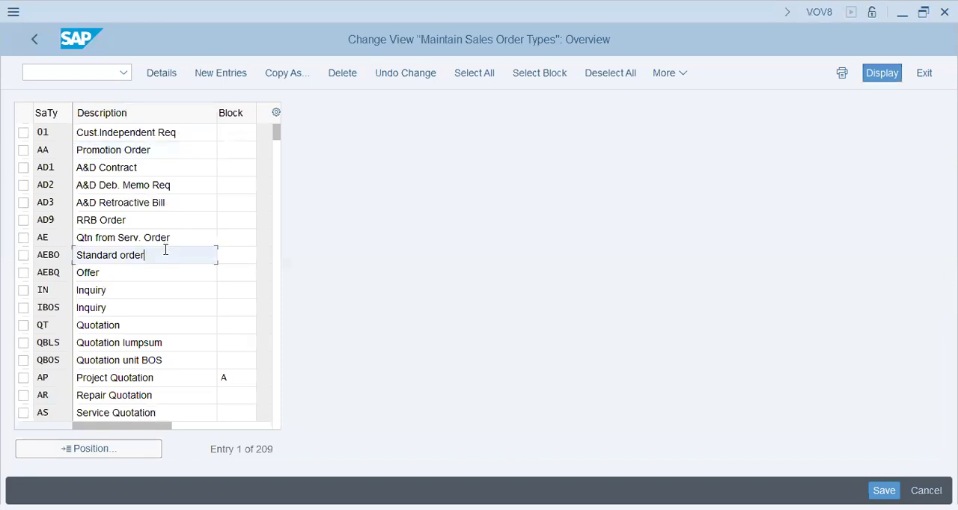
double_click(166, 255)
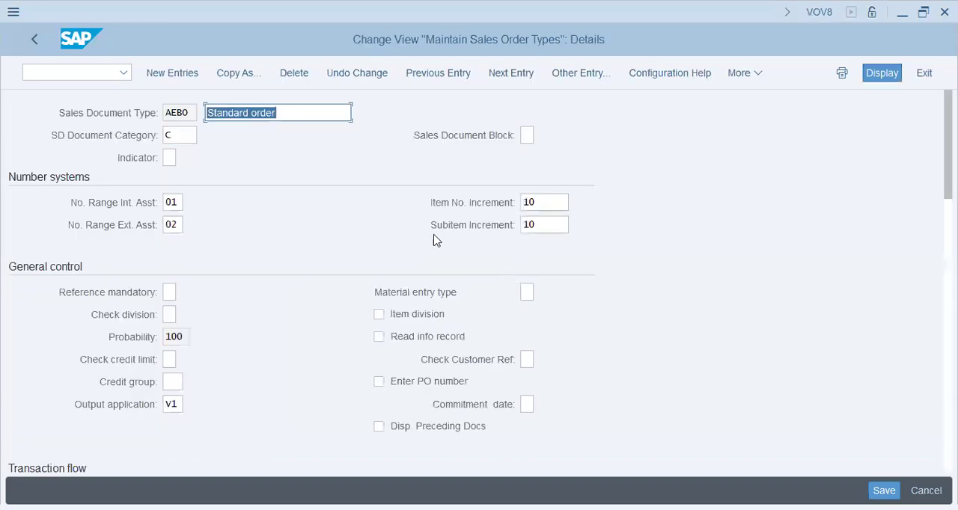
left_click(185, 135)
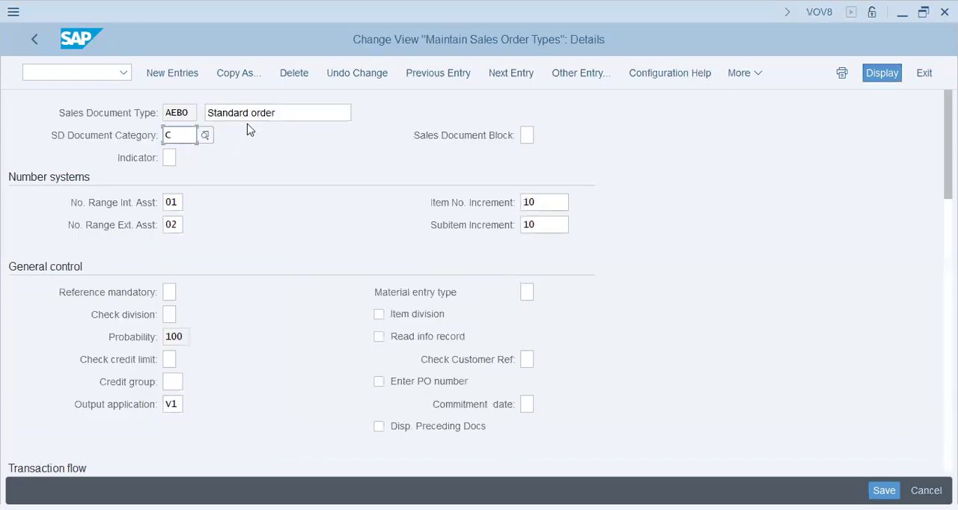
List the possible SD document categories for sales document type AEBO and check its internal number range assignment
left_click_drag(290, 117, 4, 92)
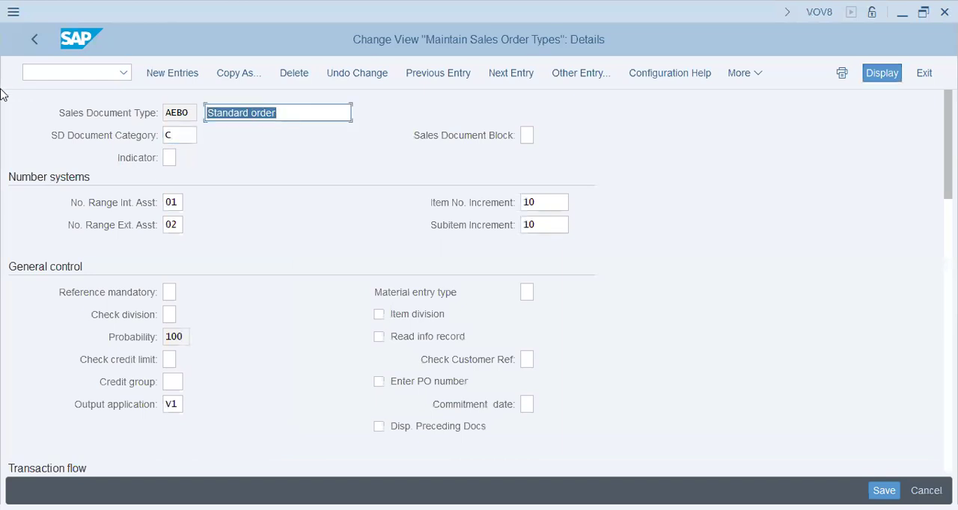
left_click(188, 134)
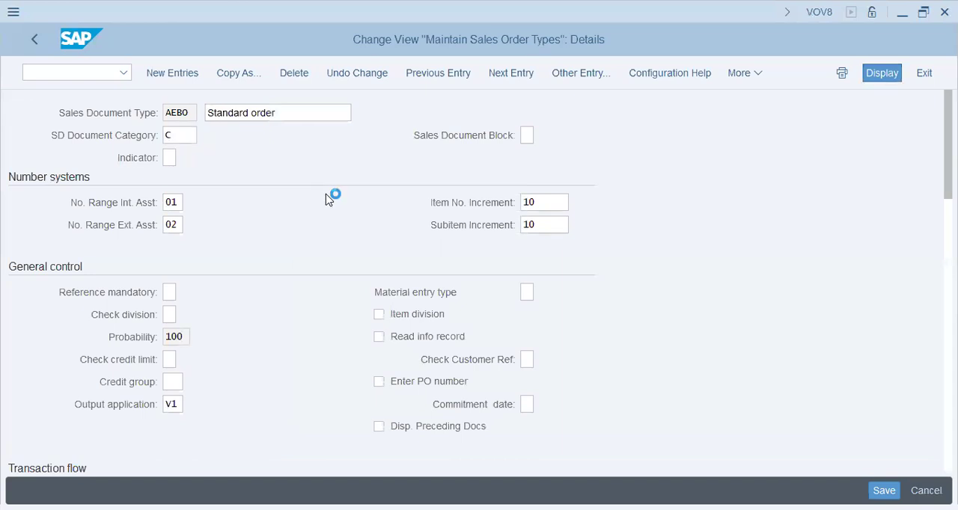
key("F4")
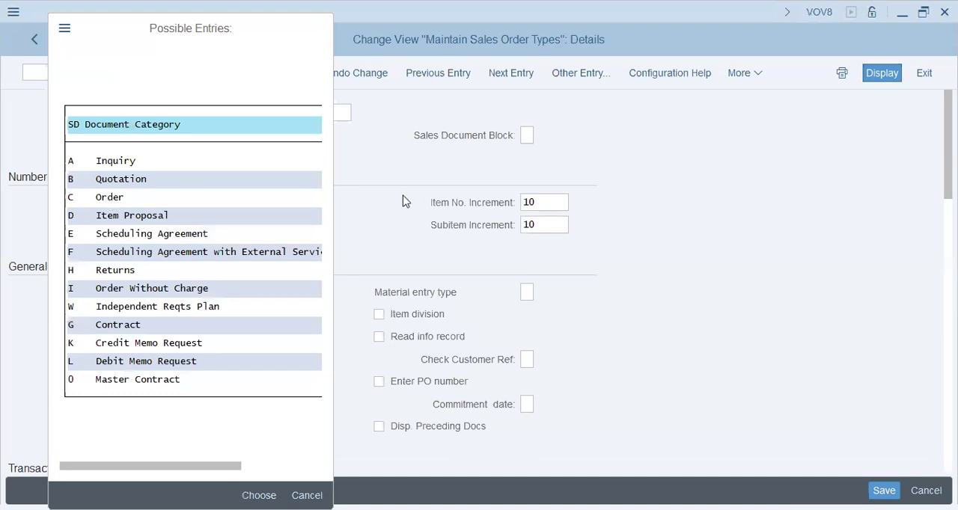
left_click(526, 135)
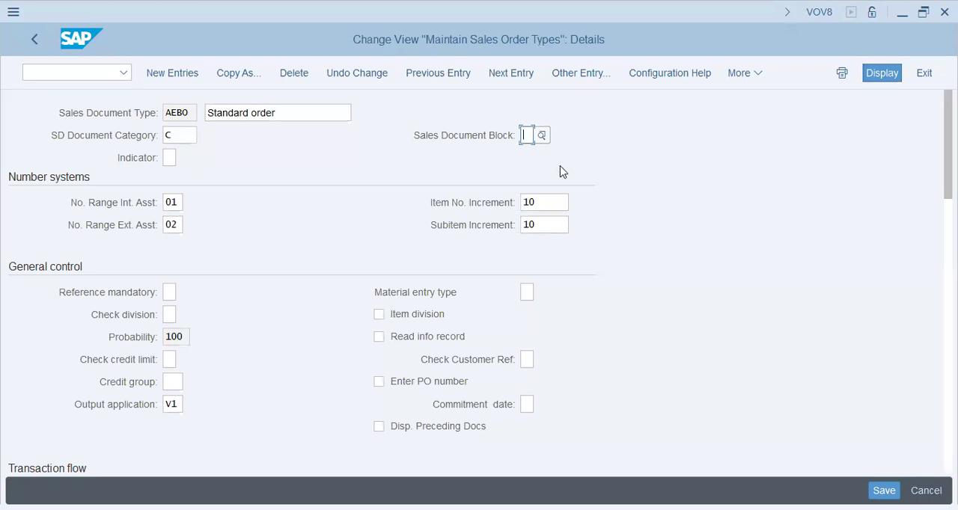
left_click(174, 204)
left_click_drag(181, 204, 139, 202)
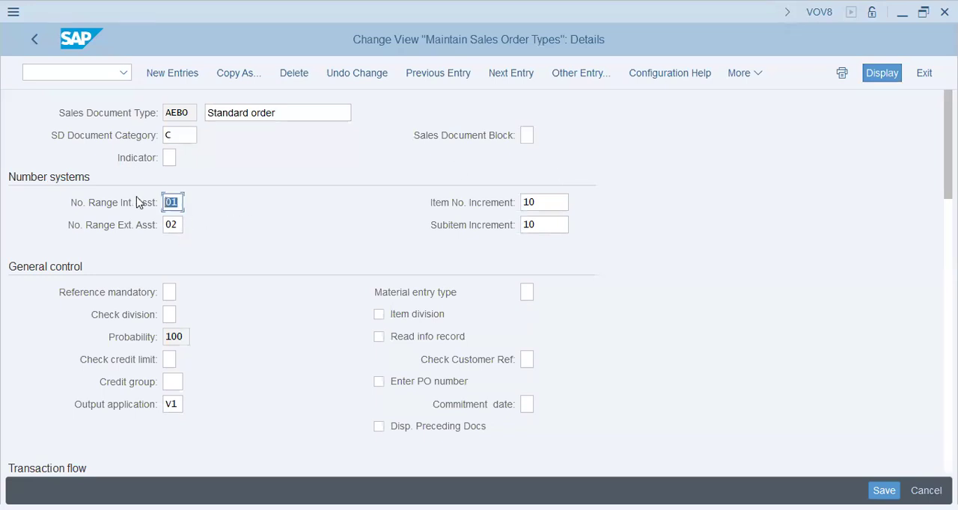
left_click(173, 203)
Review the possible values for AEBO's Reference mandatory field, including the quotation and sales order references, and close the list
left_click(172, 294)
left_click(291, 300)
left_click(186, 296)
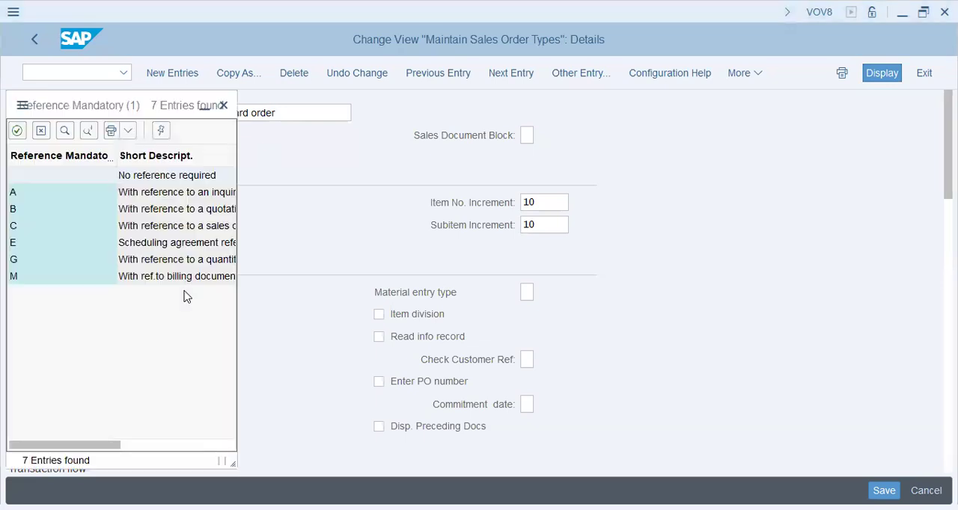
key("alt+Tab")
key("alt+Tab")
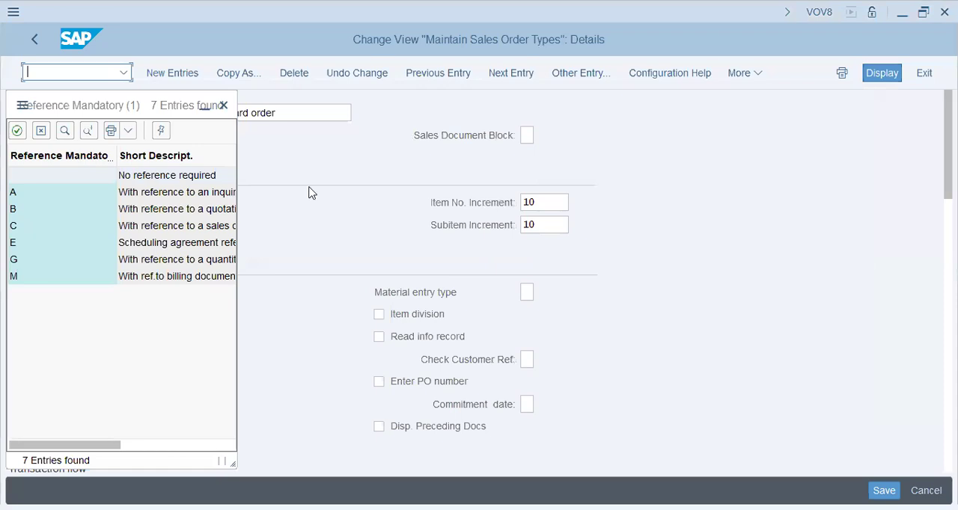
left_click(241, 207)
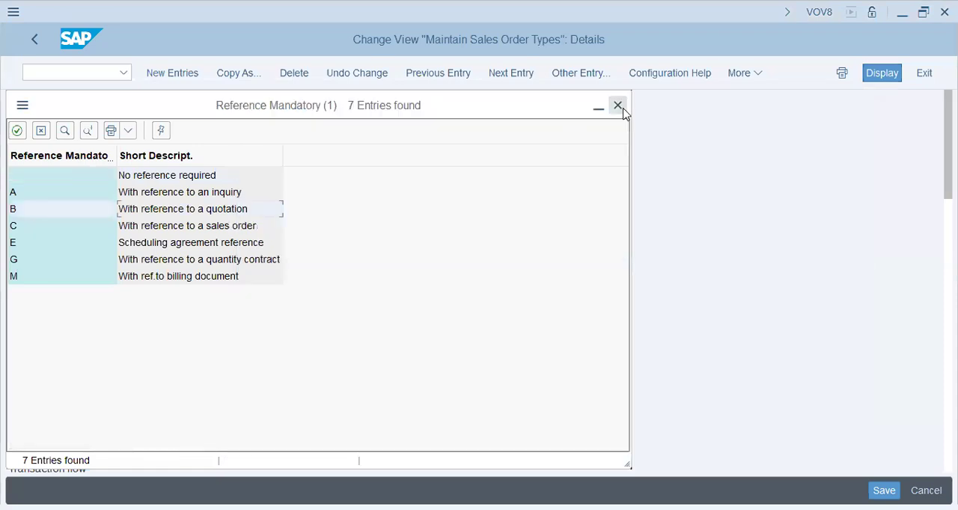
left_click(210, 229)
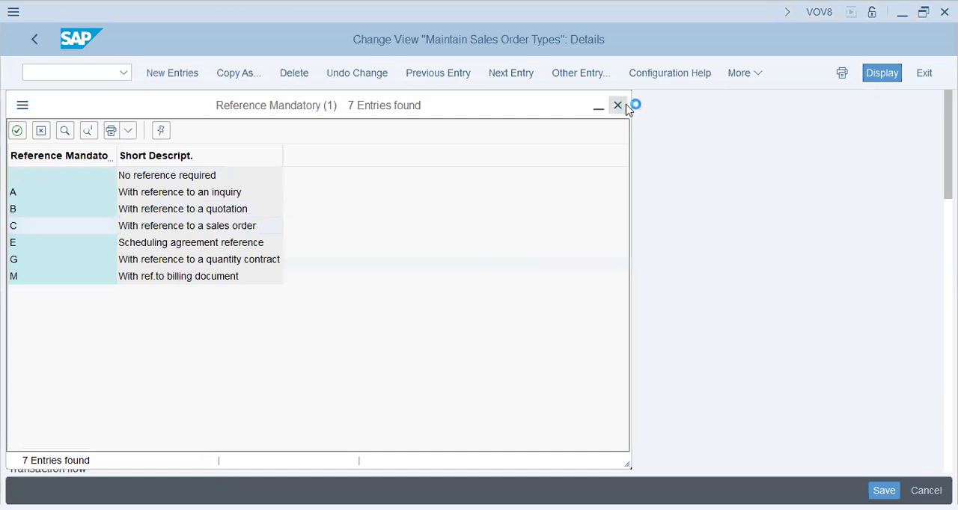
left_click(618, 106)
Examine the Check division and Check credit limit fields in AEBO's general control settings
scroll(255, 299, "down", 1)
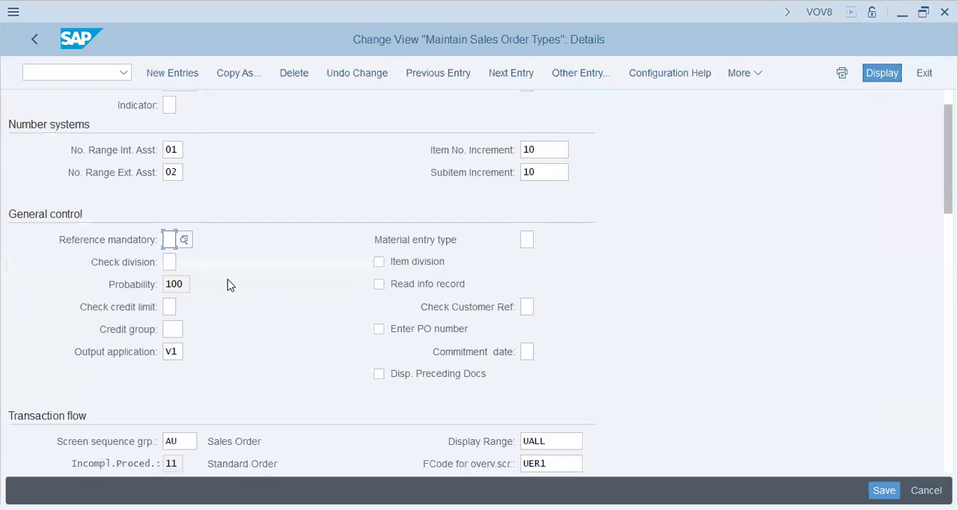
left_click(167, 261)
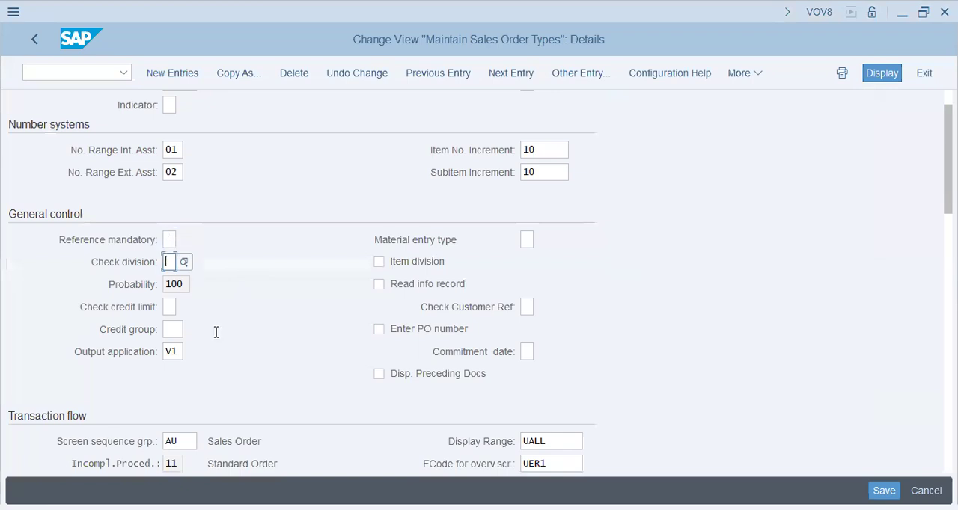
left_click(170, 309)
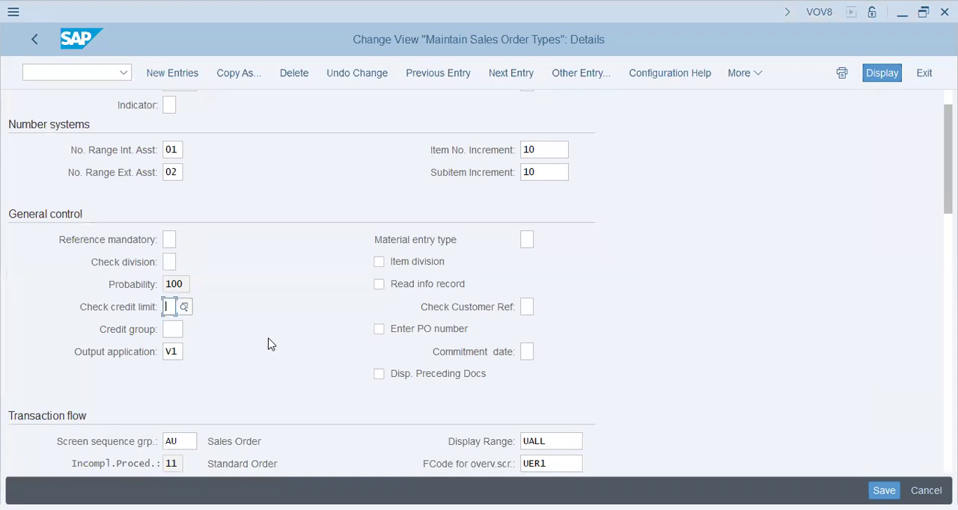
scroll(271, 344, "down", 1)
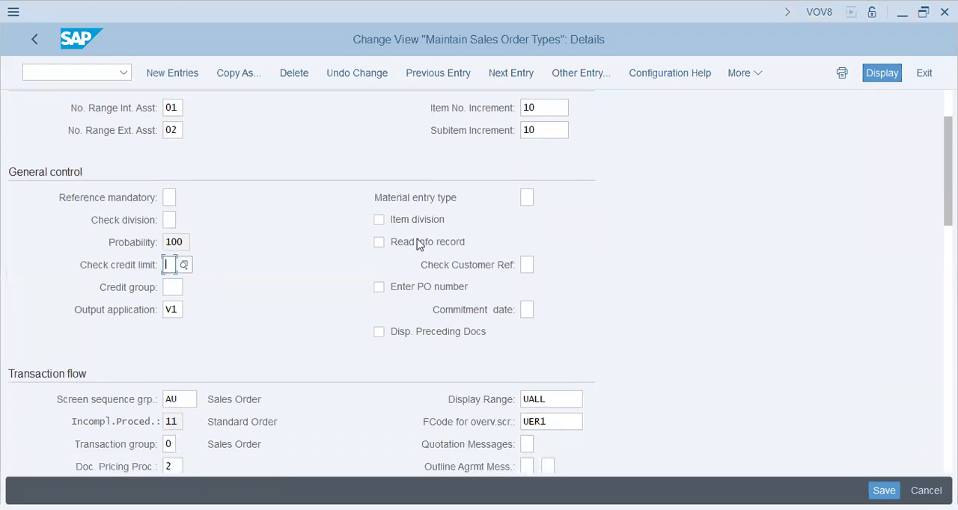
Switch to the session displaying the Adhesive Tapes material and return it to the SAP Easy Access menu with /n
left_click(97, 75)
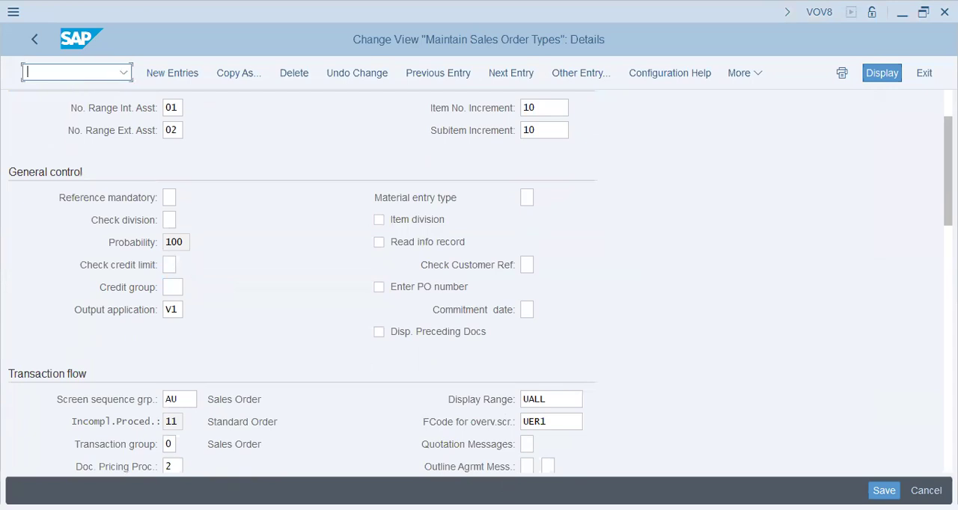
key("alt+Tab")
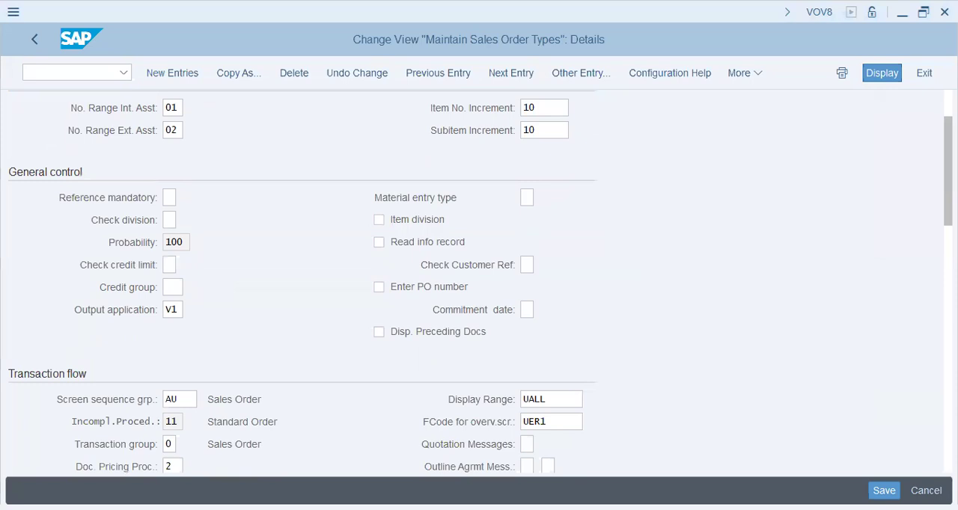
left_click(64, 76)
type("/n")
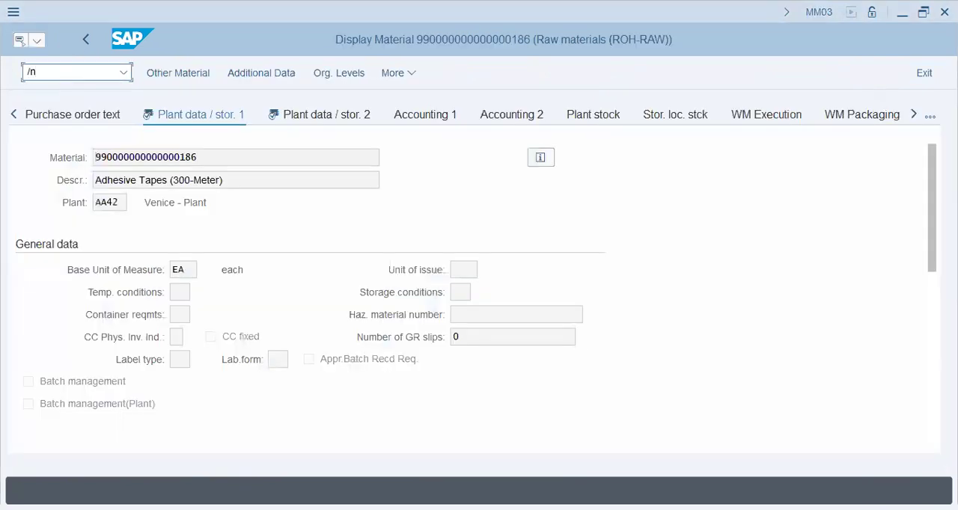
key("Return")
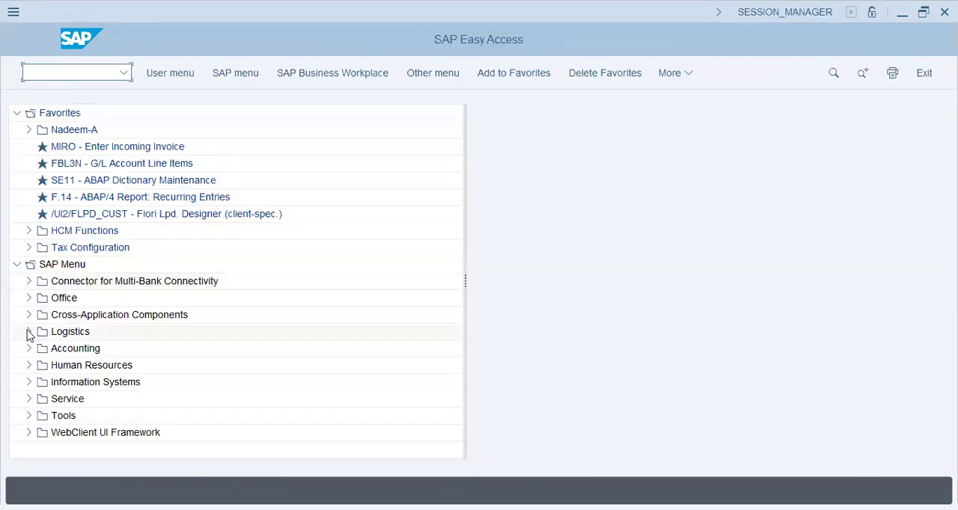
Expand Logistics, Materials Management, Purchasing, Master Data and Info Record in the SAP menu
left_click(28, 332)
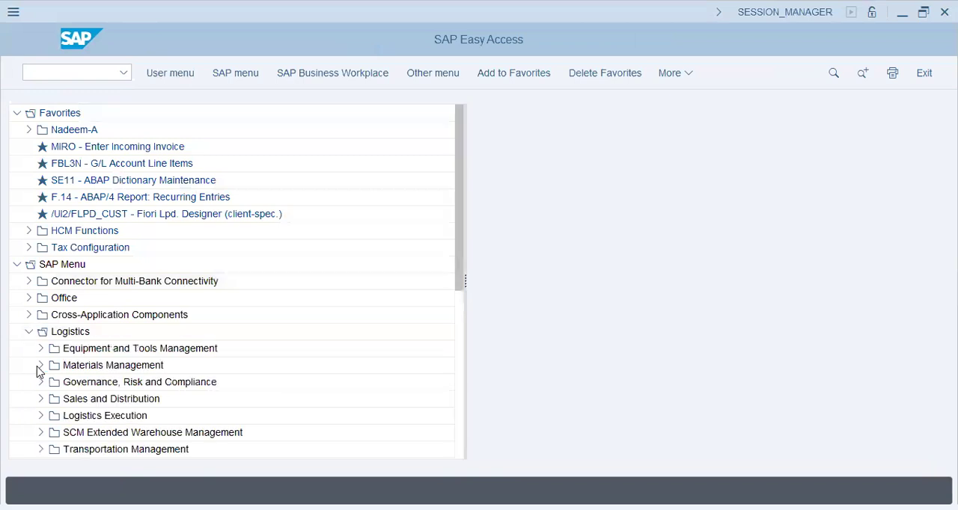
left_click(40, 365)
scroll(82, 355, "down", 2)
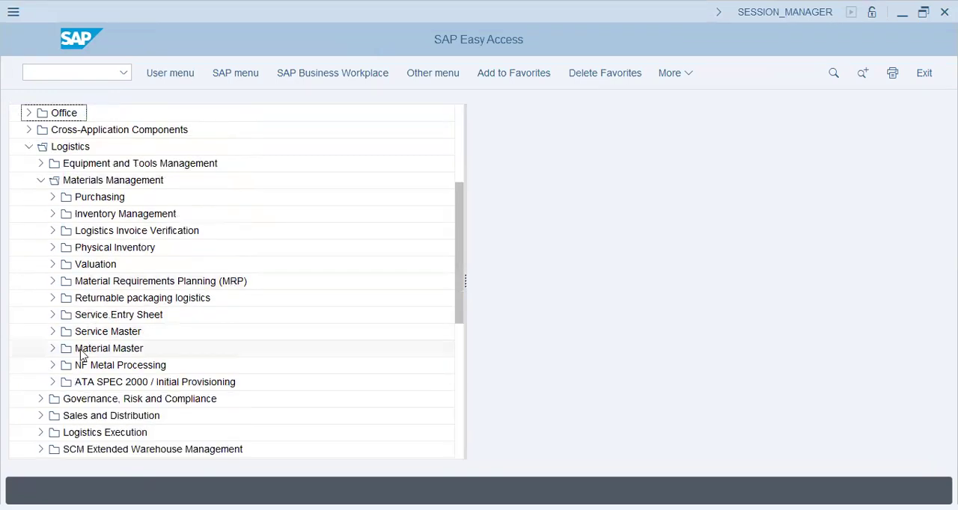
left_click(53, 199)
left_click(60, 279)
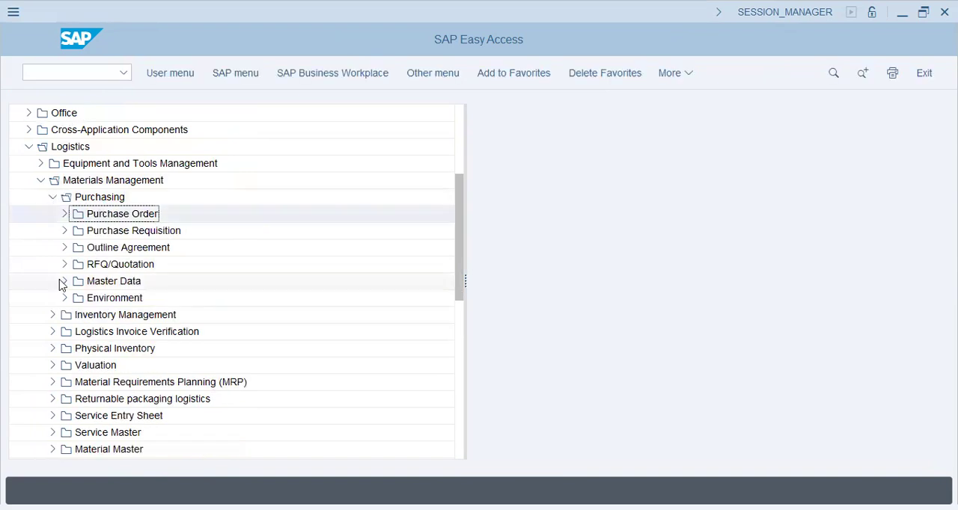
left_click(122, 217)
left_click(77, 214)
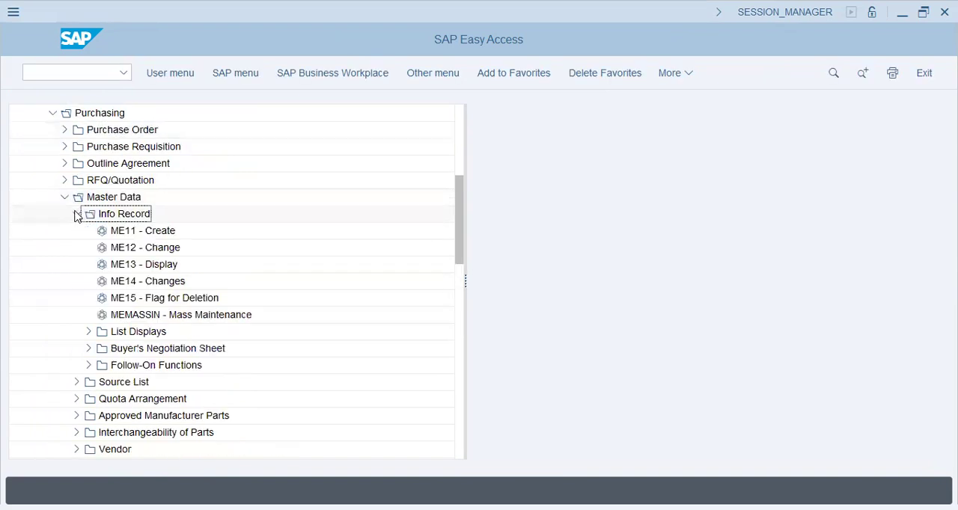
Open ME13 to display a purchasing info record and fill in the vendor number from the previously used entries
double_click(142, 233)
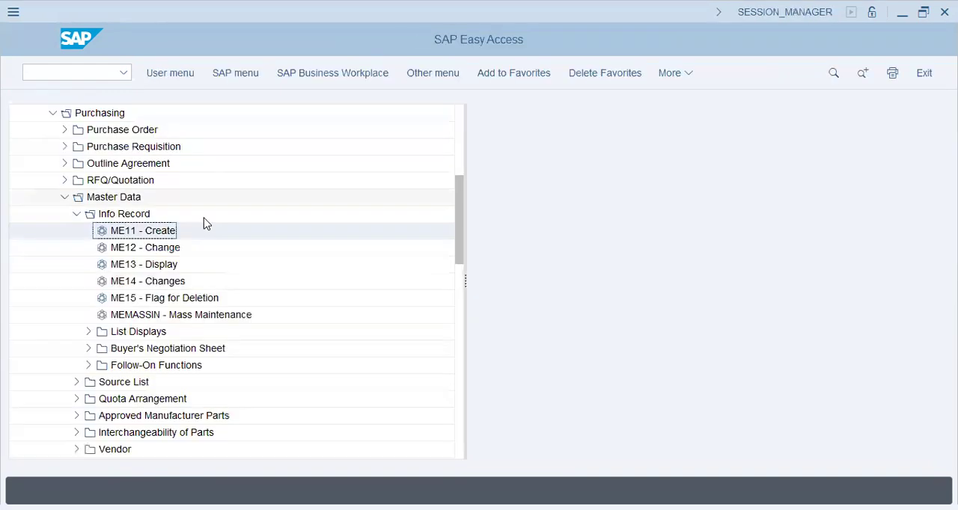
double_click(152, 267)
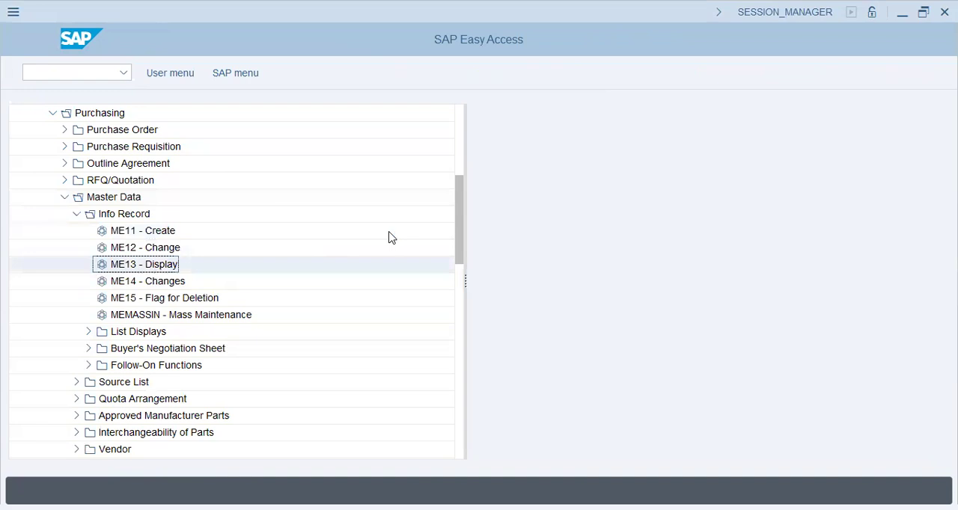
left_click(180, 158)
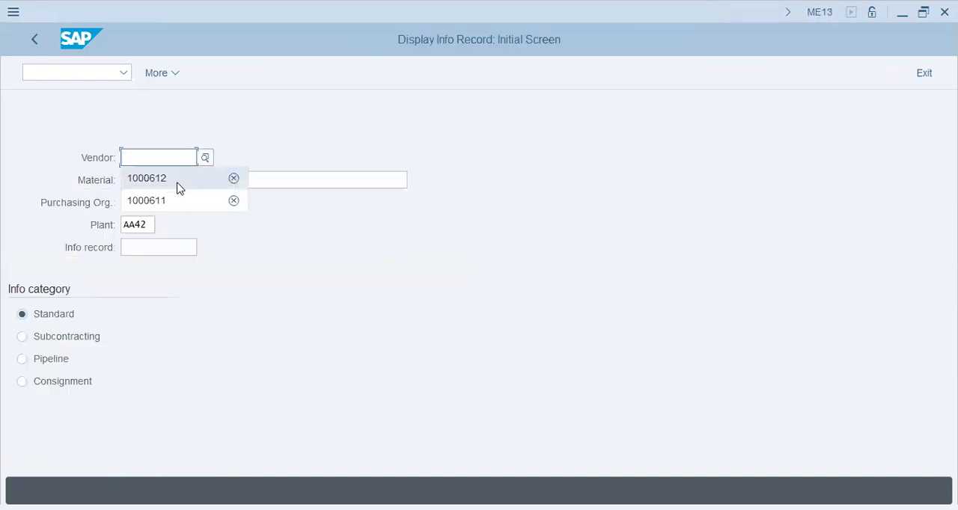
left_click(178, 180)
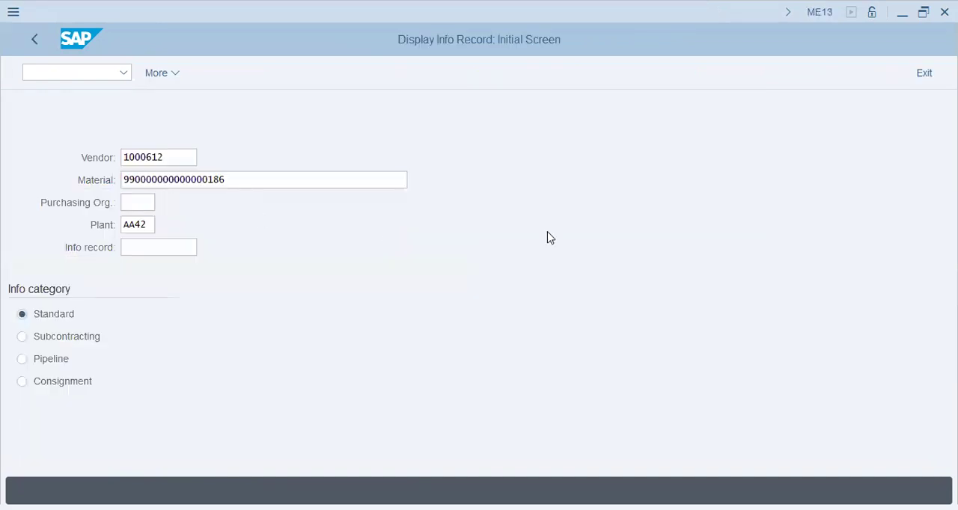
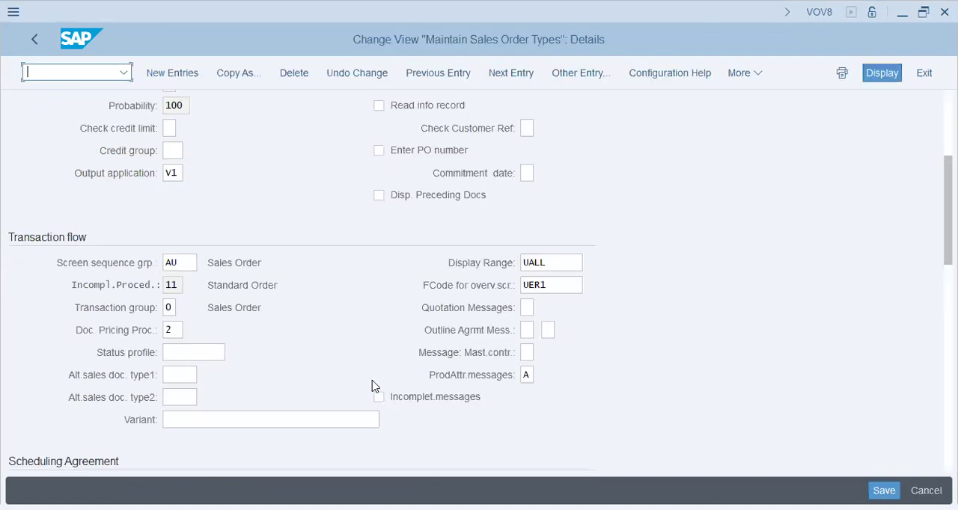
Return to the session showing AEBO's details and examine its Transaction flow and Scheduling Agreement fields
scroll(380, 350, "down", 2)
scroll(380, 351, "up", 1)
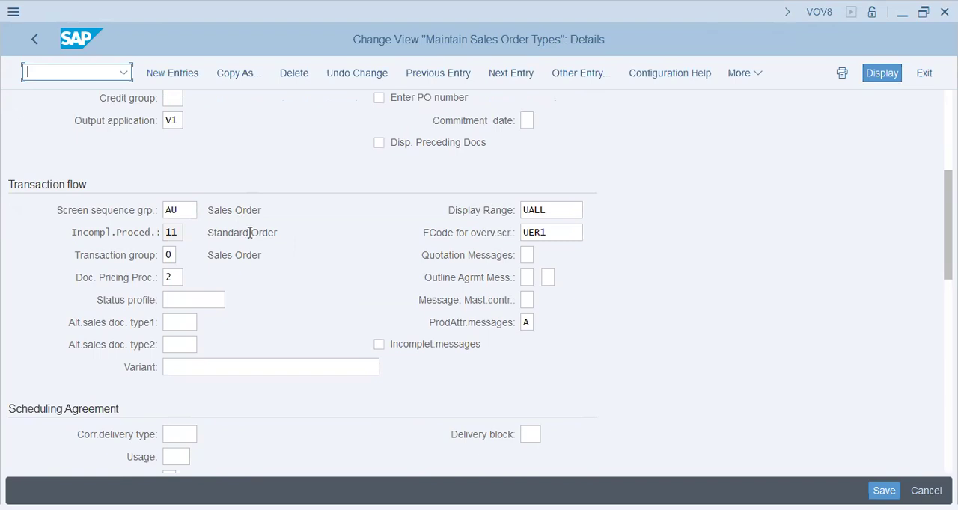
left_click(187, 307)
left_click(190, 327)
left_click(194, 368)
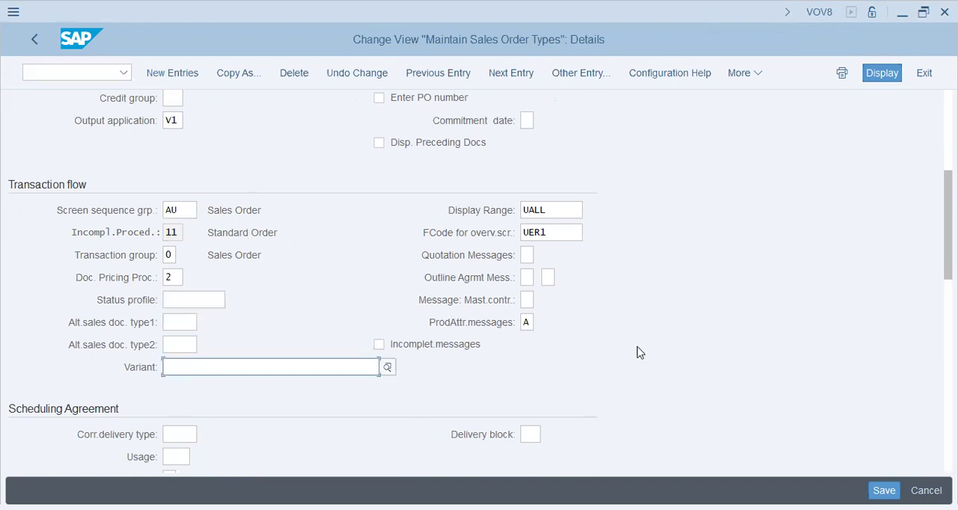
scroll(639, 346, "down", 5)
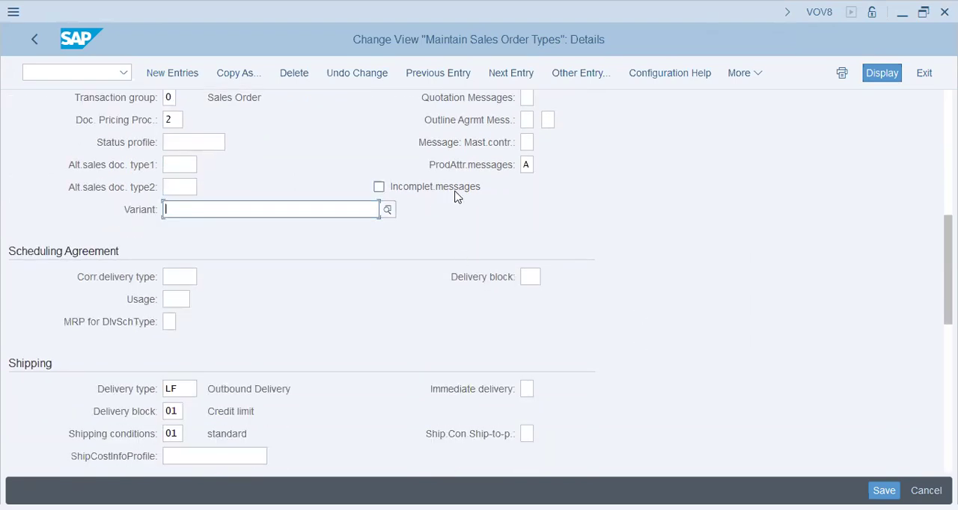
scroll(348, 302, "down", 2)
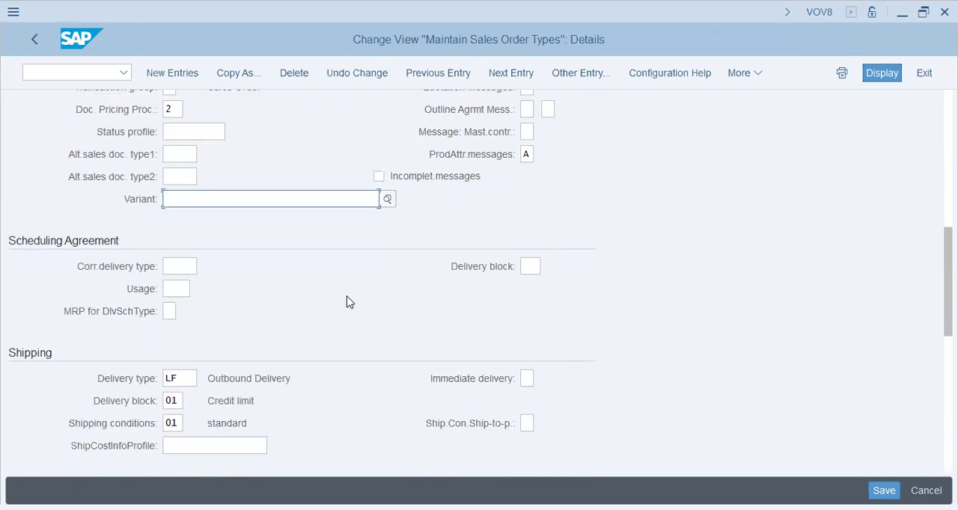
Examine AEBO's shipping, billing, requested delivery date and contract settings, including the delivery type, shipping conditions and lead time fields
scroll(346, 301, "down", 4)
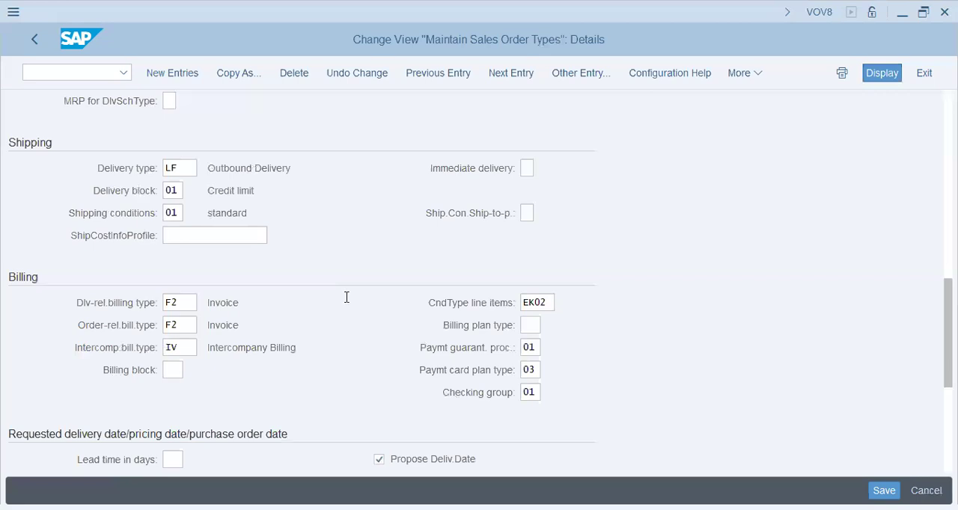
left_click(258, 173)
scroll(240, 323, "down", 3)
left_click_drag(226, 128, 442, 169)
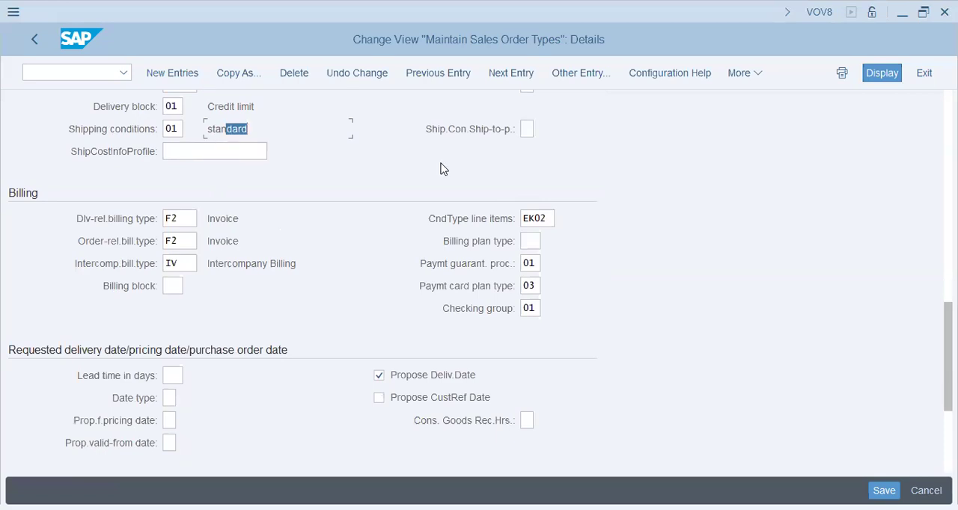
scroll(348, 326, "down", 5)
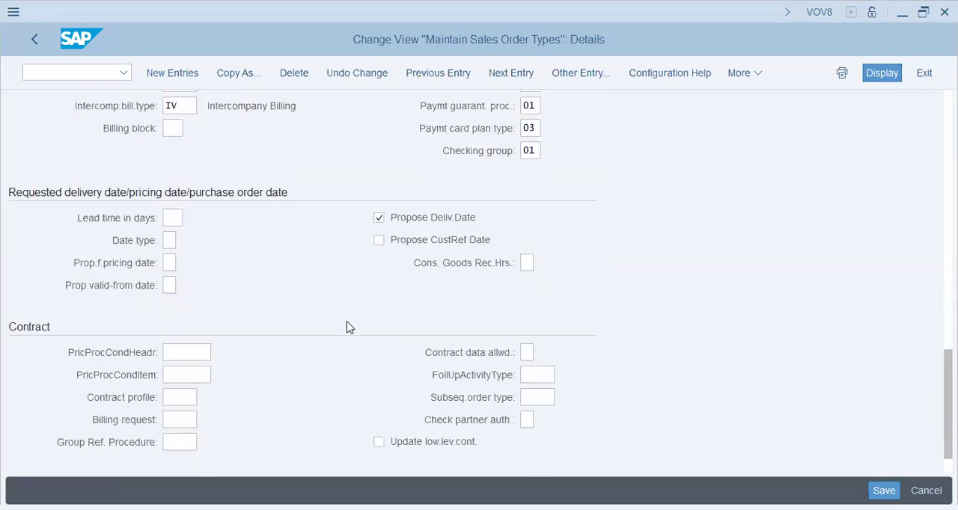
scroll(348, 326, "down", 2)
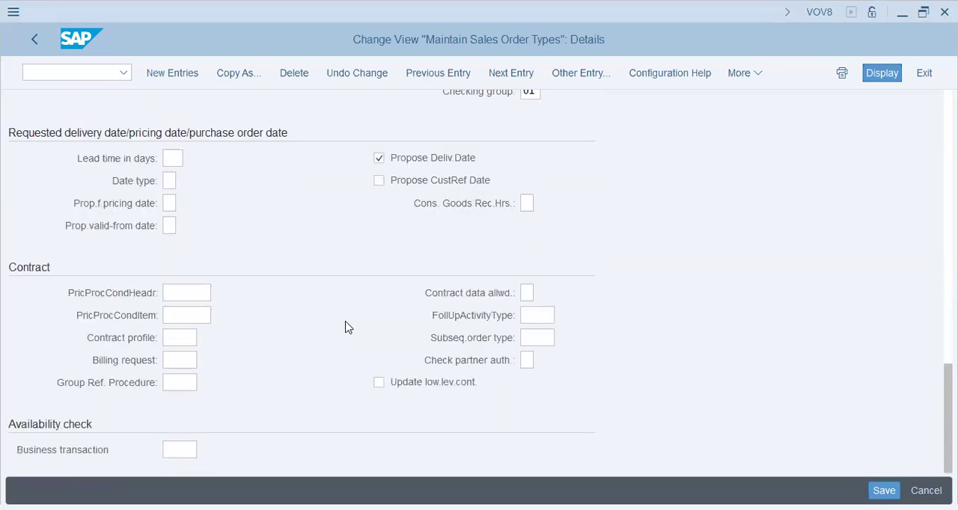
left_click(173, 157)
Leave the sales document type for the IMG structure and collapse the Sales and Distribution branch
left_click(34, 42)
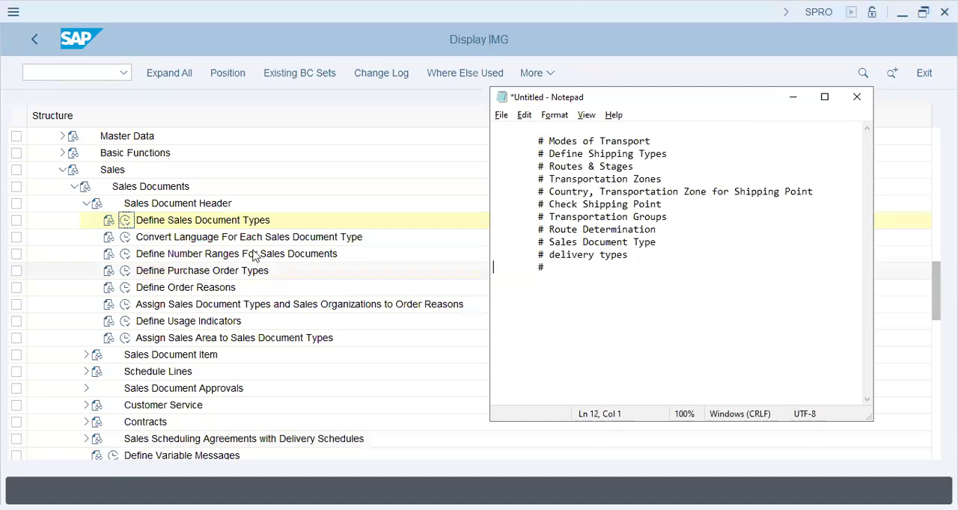
left_click(202, 289)
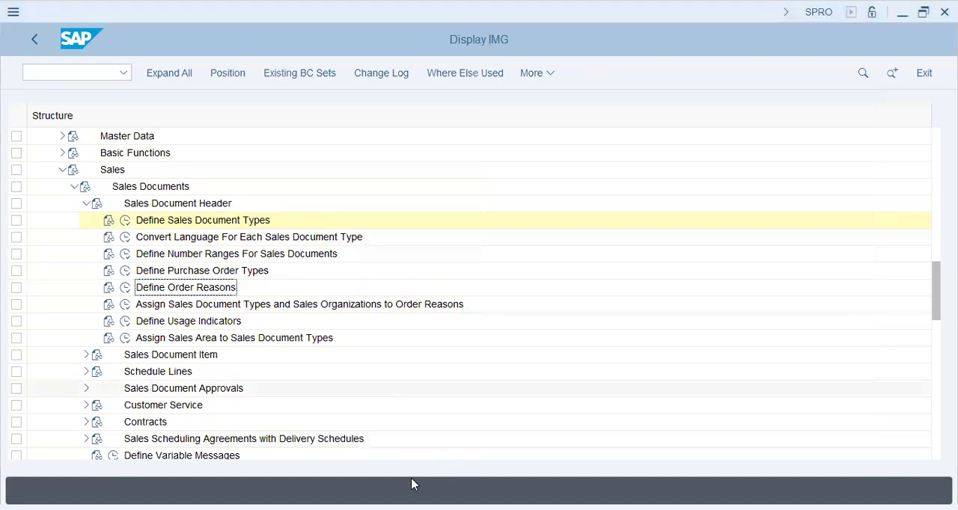
left_click(62, 170)
left_click(50, 219)
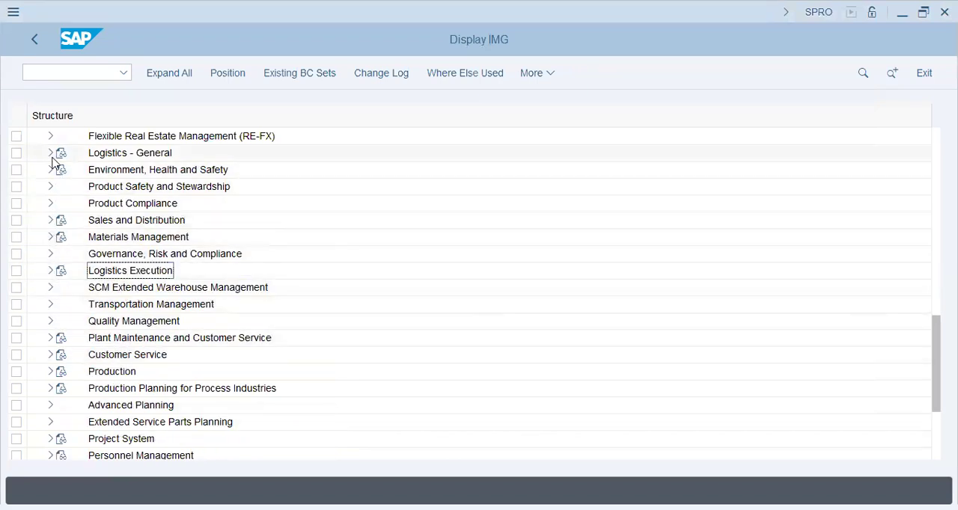
Expand Logistics Execution, Shipping and Deliveries in the IMG and run Define Delivery Types
scroll(43, 243, "up", 1)
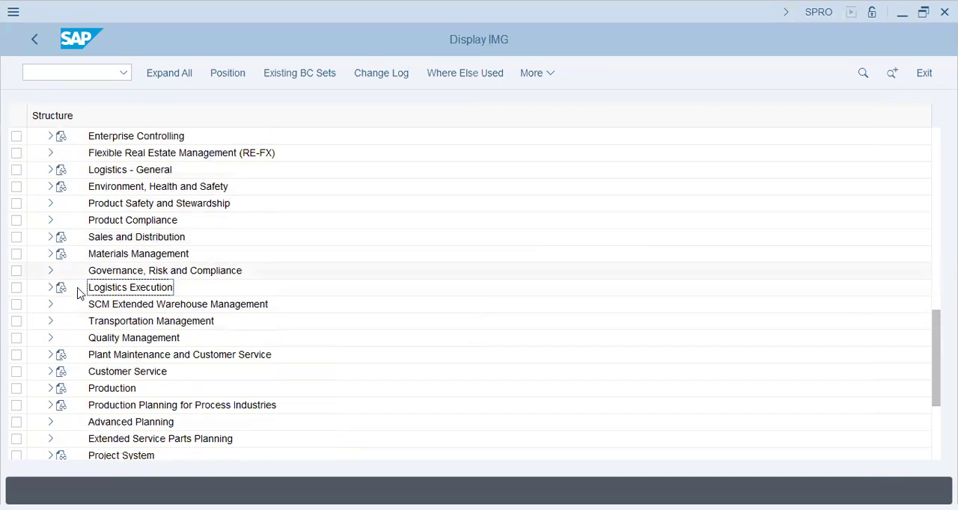
double_click(163, 288)
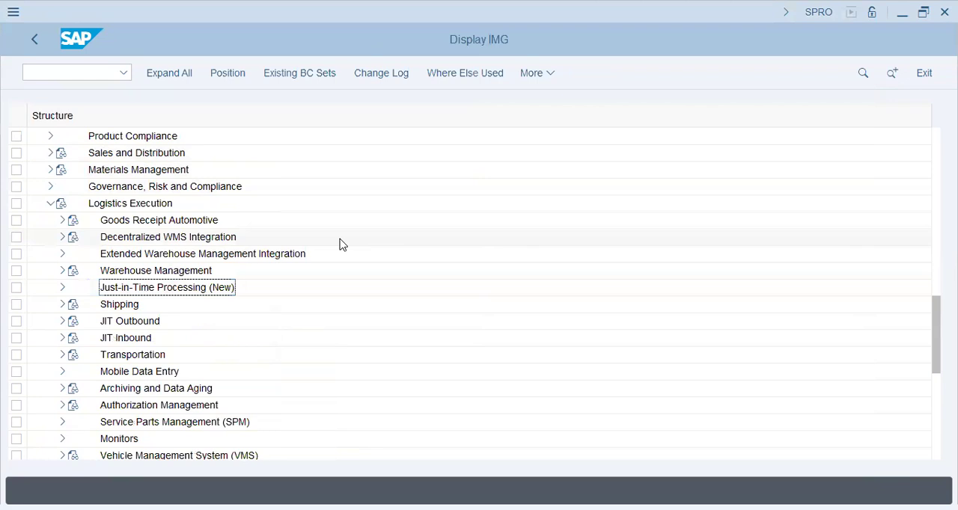
left_click(62, 304)
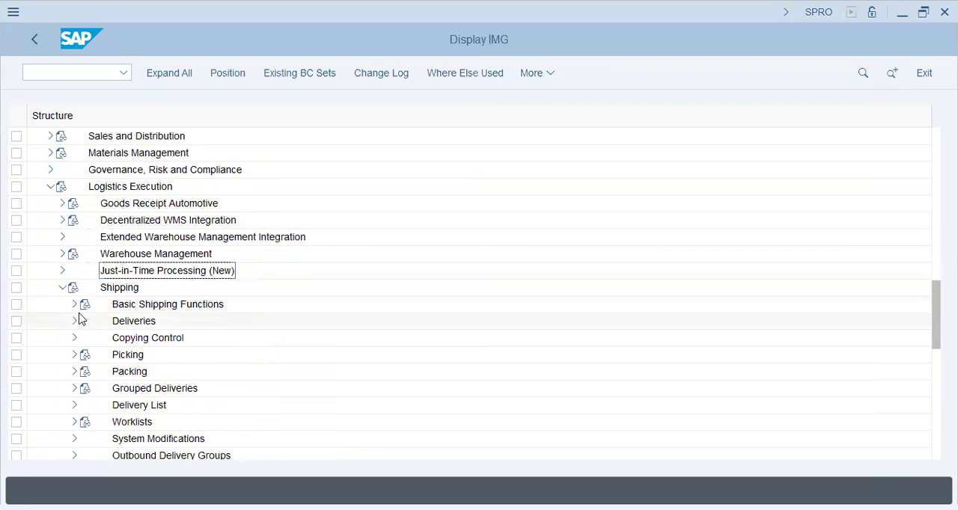
left_click(74, 321)
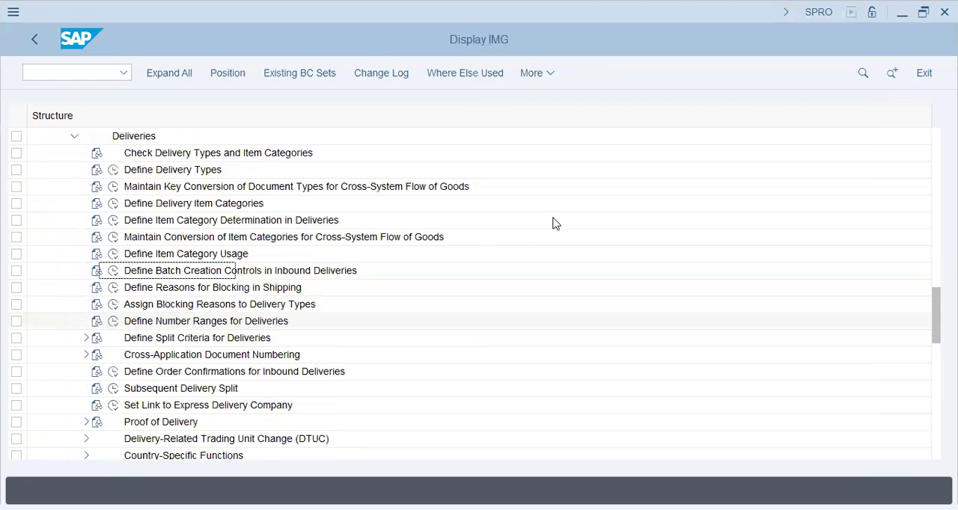
left_click(113, 169)
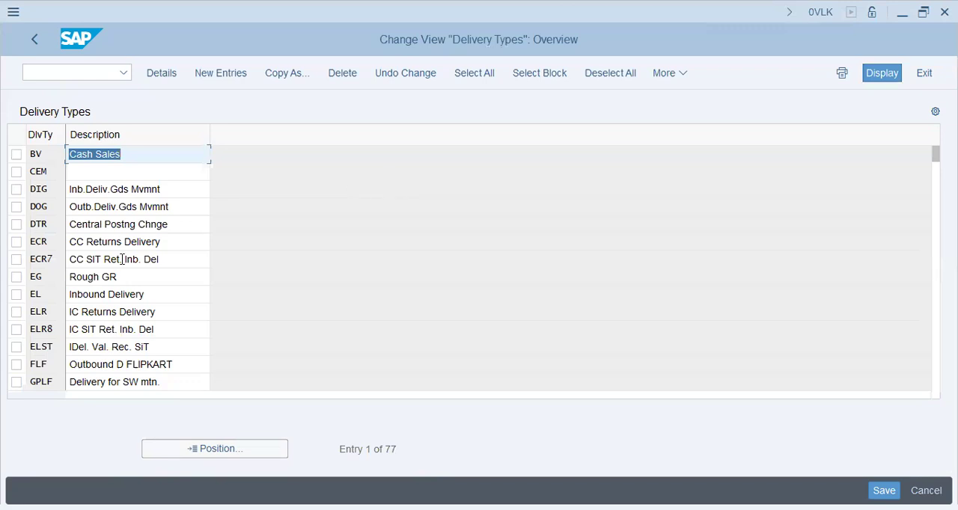
Look through the inbound and outbound delivery types and open the details of LF, Outbound Delivery
left_click(158, 294)
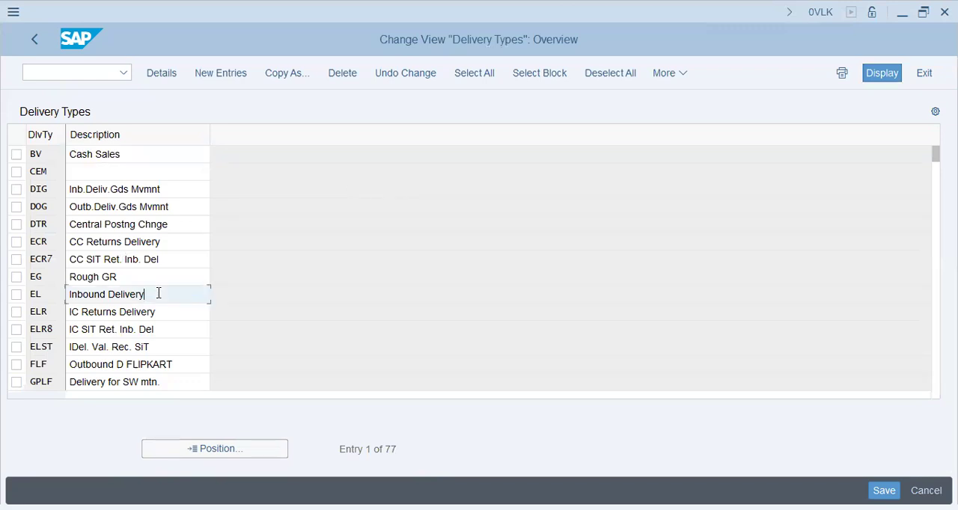
left_click(191, 364)
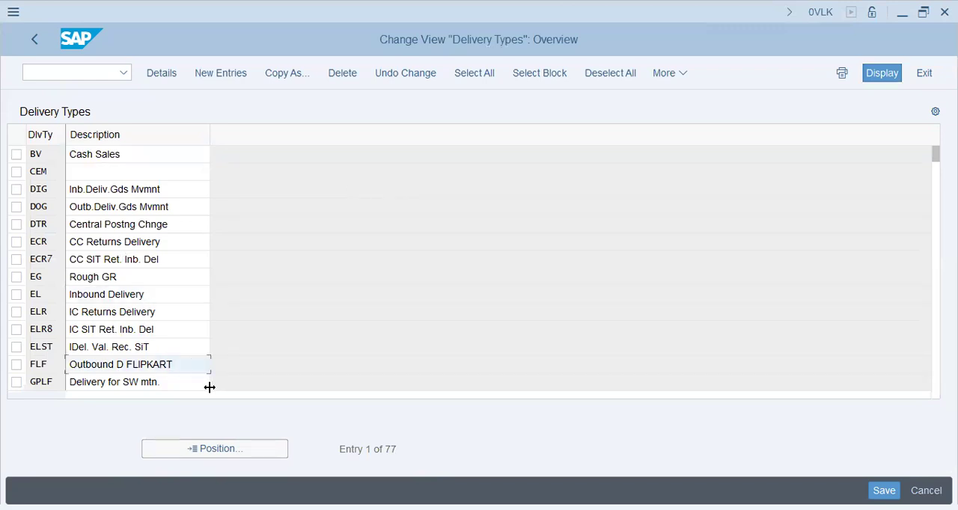
key("Page_Down")
left_click(178, 188)
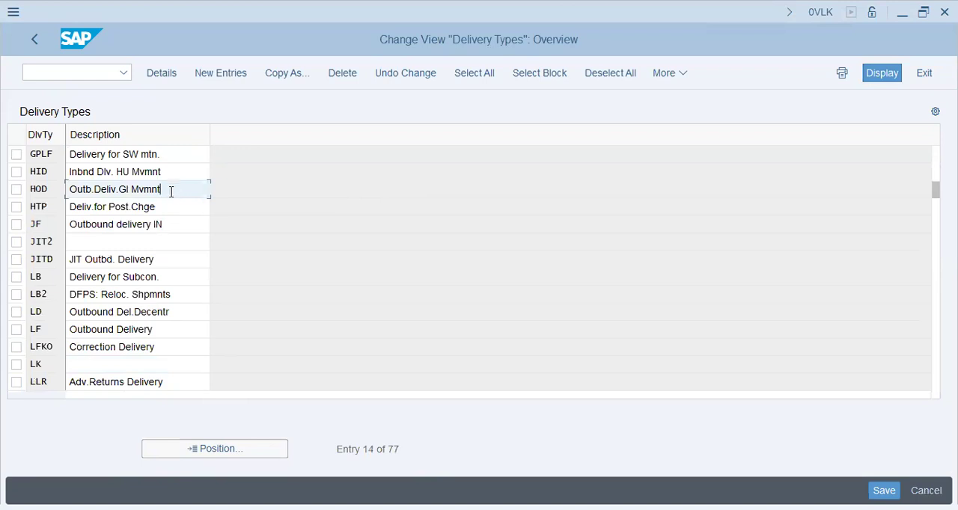
left_click(176, 223)
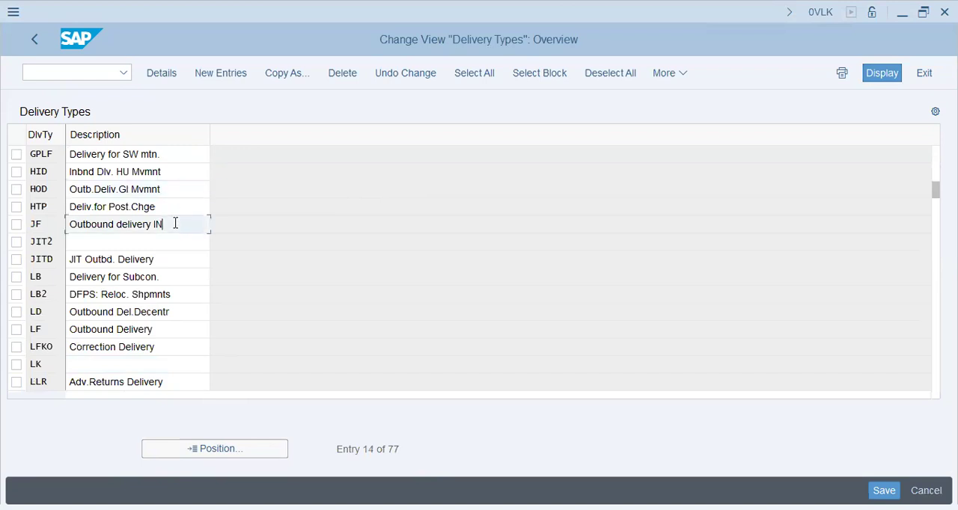
double_click(167, 325)
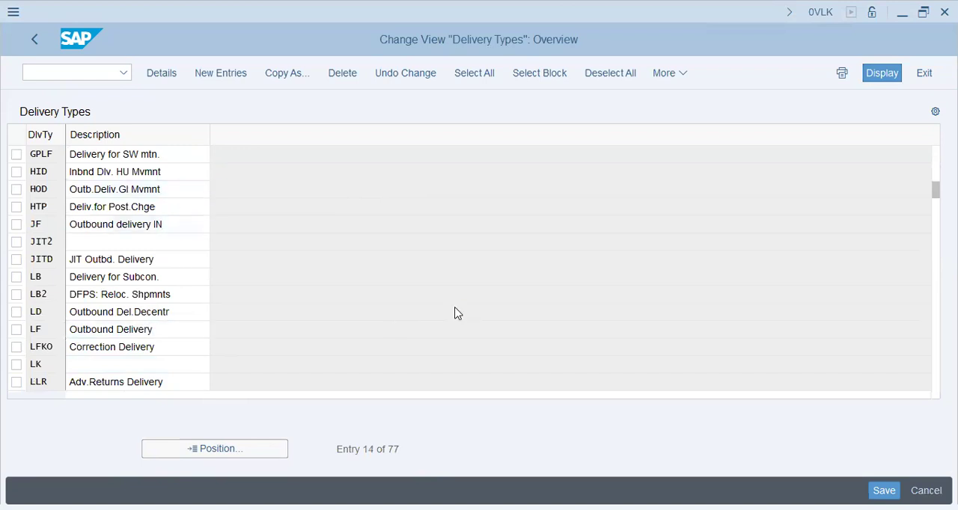
Review LF's document category, internal number range and the available Order Required options, leaving the selection as is
left_click(134, 137)
left_click(188, 140)
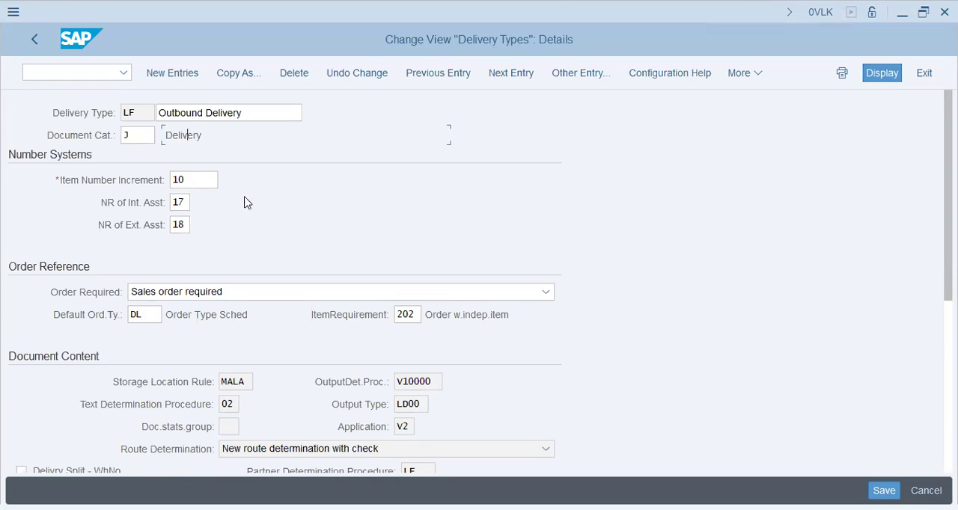
left_click(176, 202)
scroll(252, 270, "down", 1)
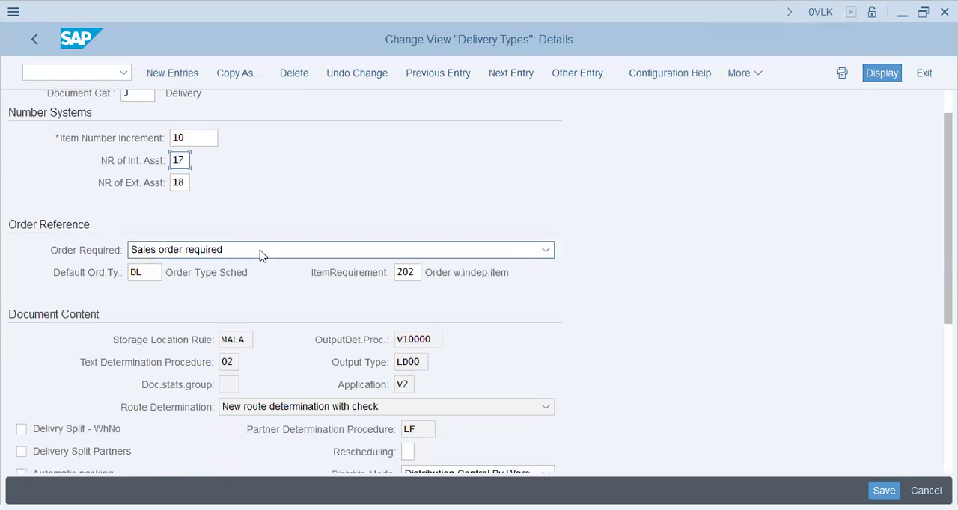
left_click(261, 253)
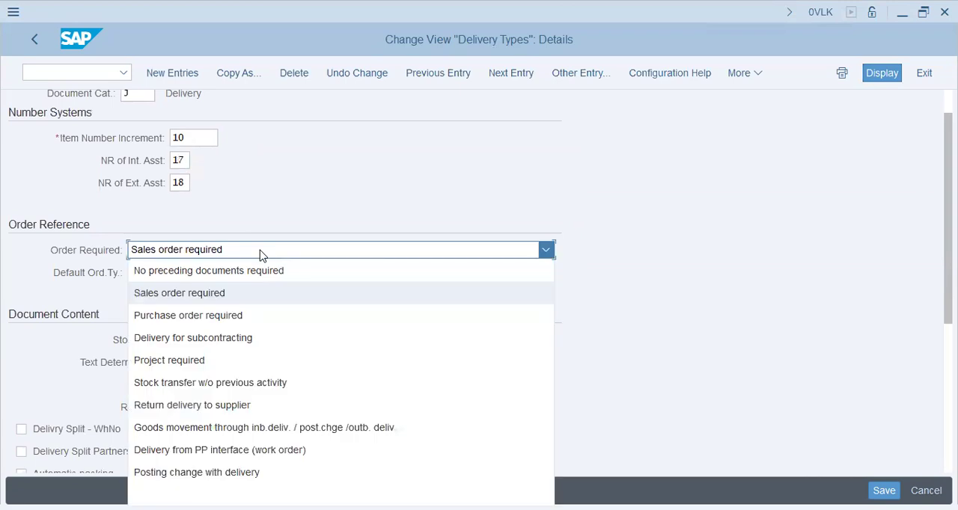
left_click(47, 362)
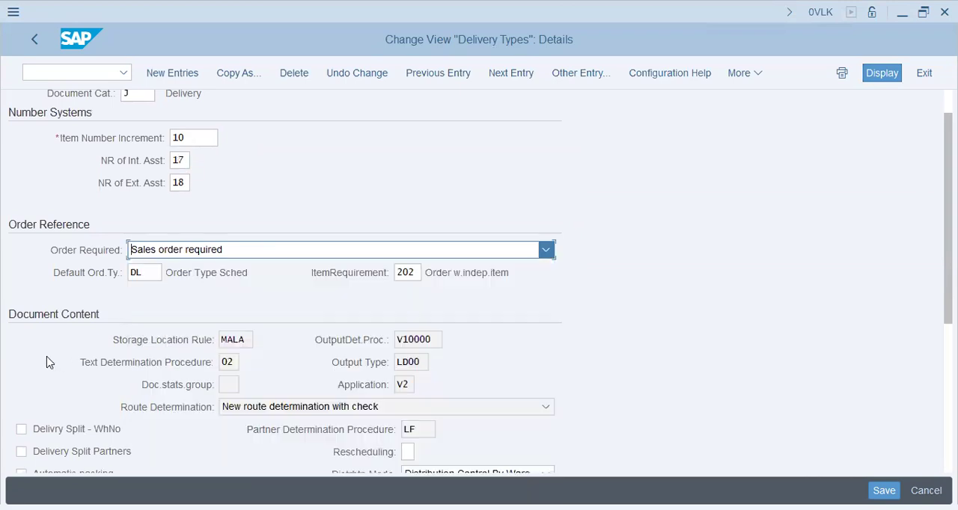
Examine LF's item requirement, document content, rescheduling and screen sequence group settings
scroll(404, 276, "down", 2)
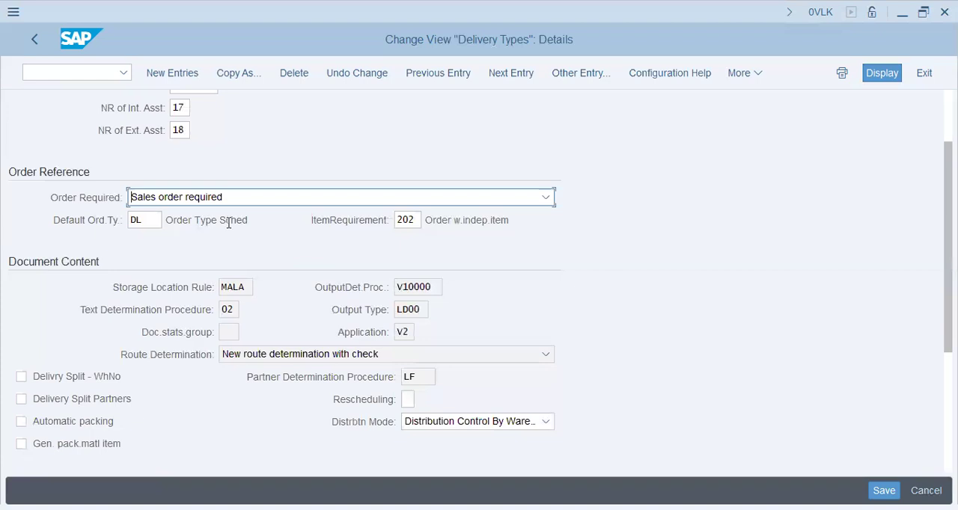
left_click_drag(453, 224, 562, 235)
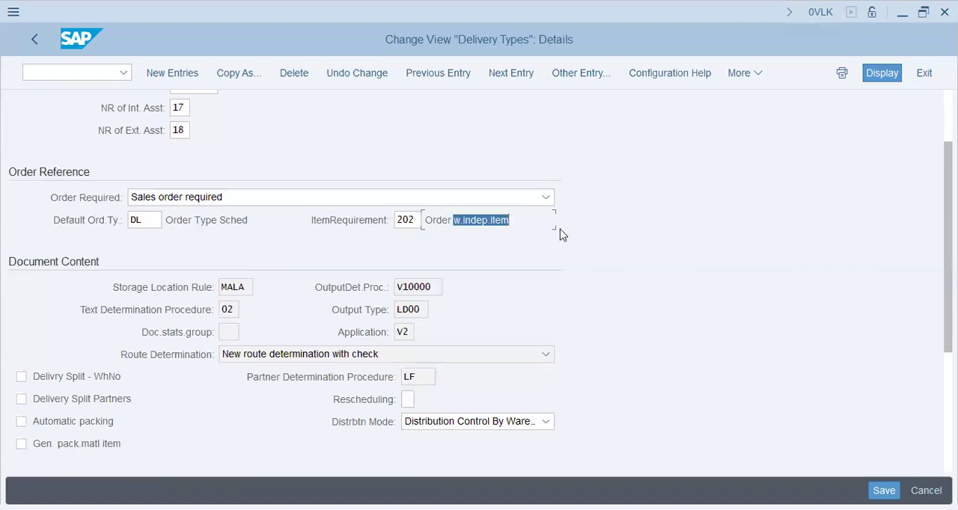
left_click(463, 220)
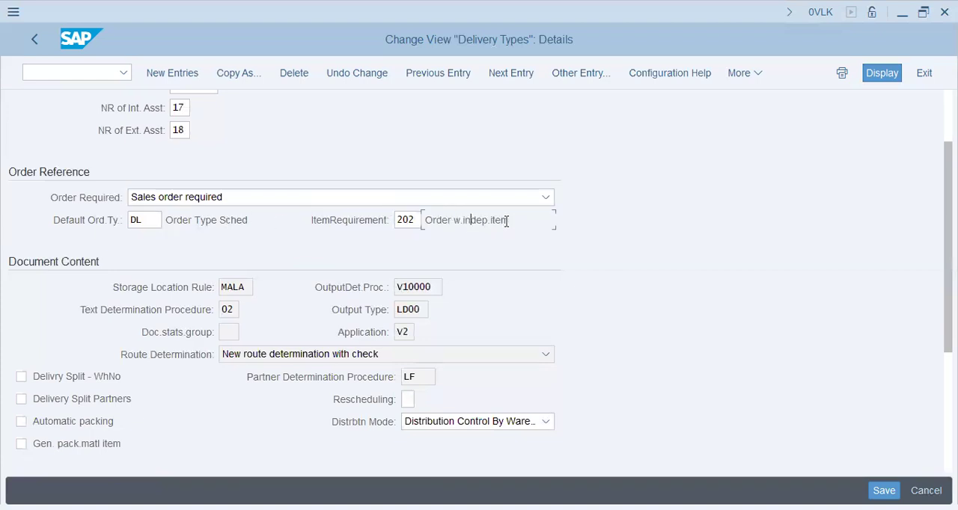
scroll(337, 296, "down", 2)
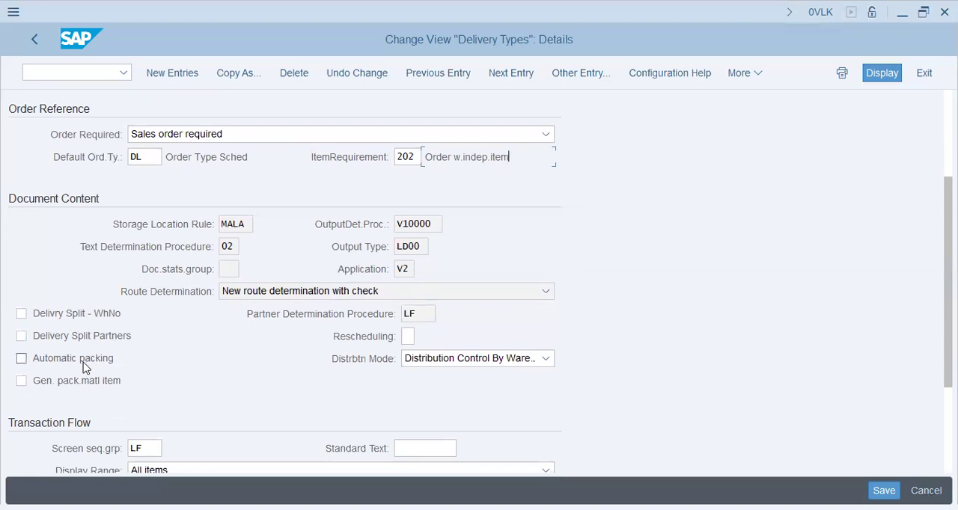
left_click(410, 335)
scroll(527, 276, "down", 1)
scroll(528, 276, "down", 3)
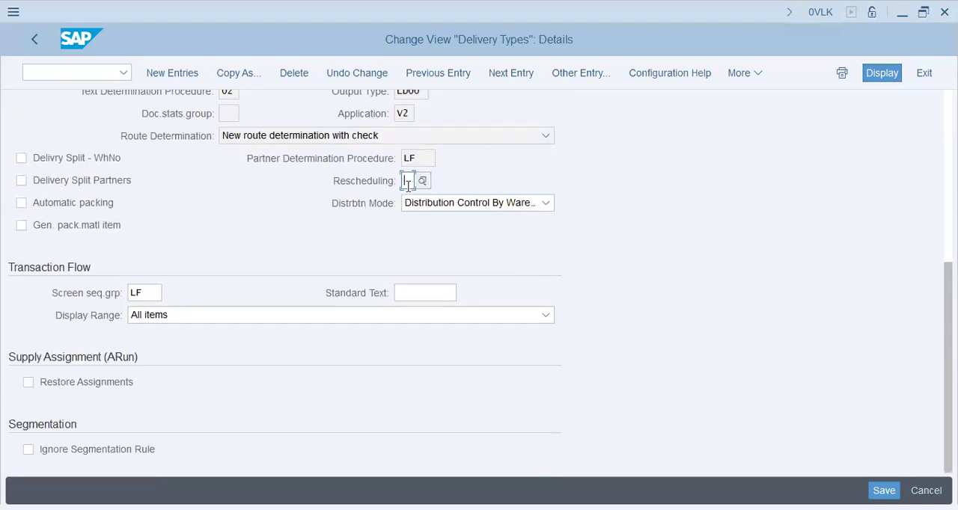
left_click(150, 292)
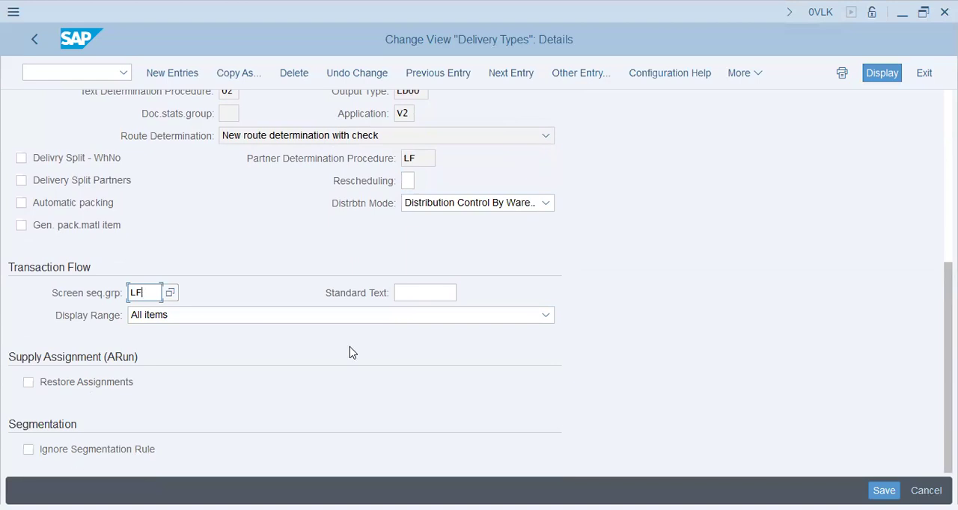
Return to the delivery types overview and switch to the Notepad list of configuration topics
scroll(402, 323, "up", 5)
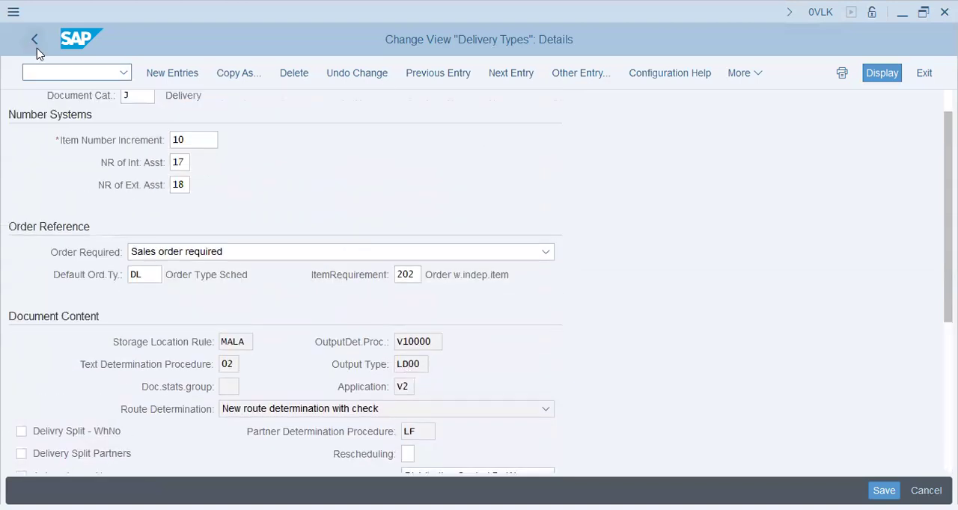
key("F3")
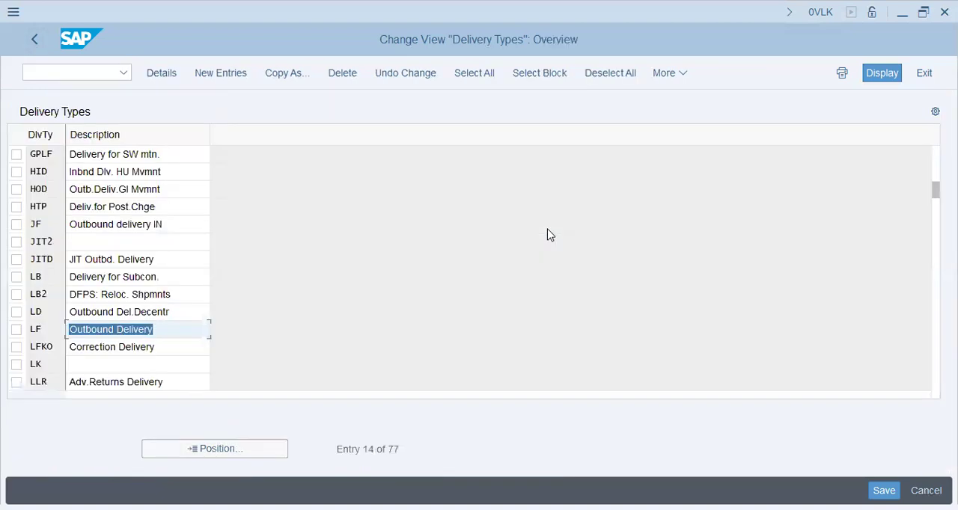
left_click(163, 331)
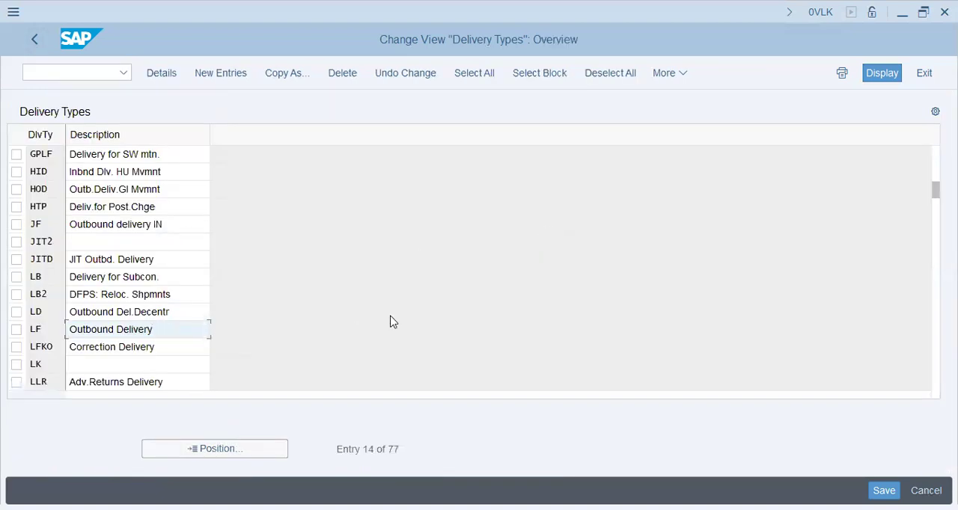
key("alt+Tab")
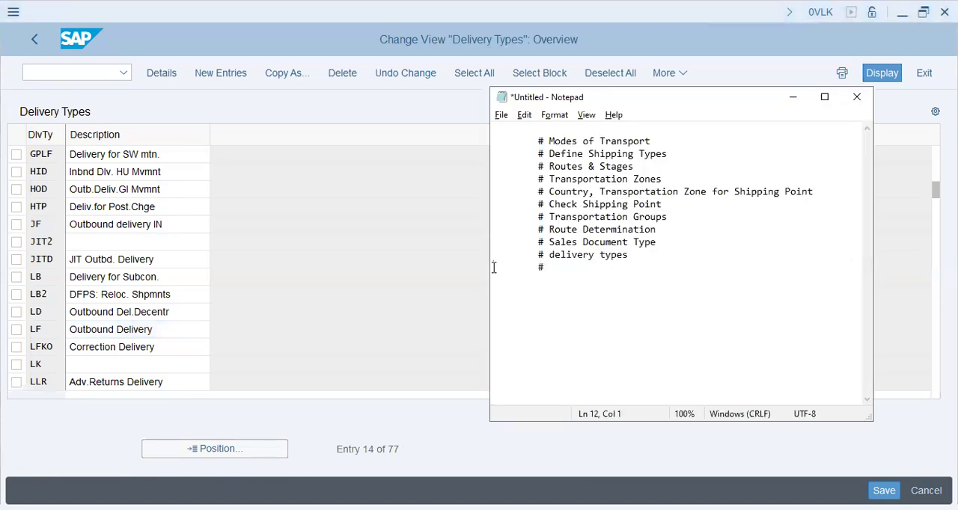
Return from the delivery types to the SAP IMG structure and collapse the Logistics Execution branch
key("alt+Tab")
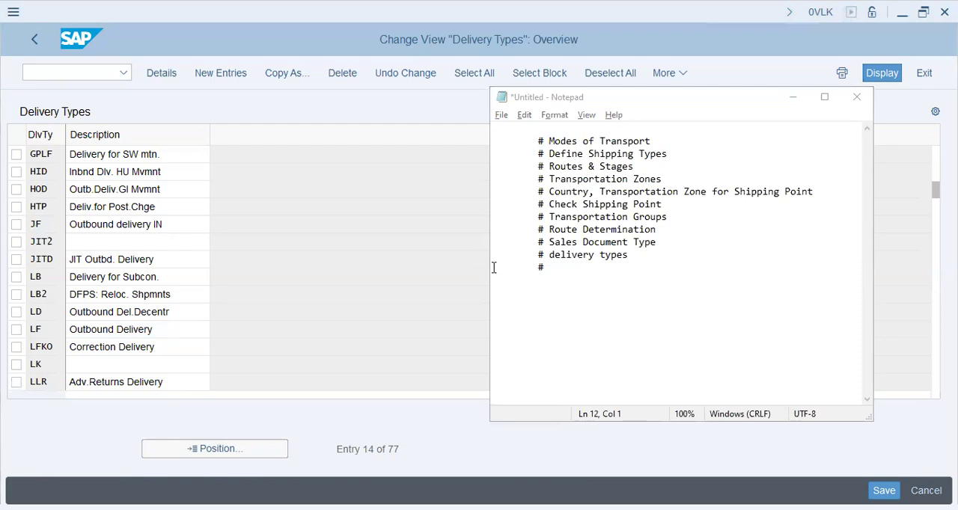
left_click(34, 42)
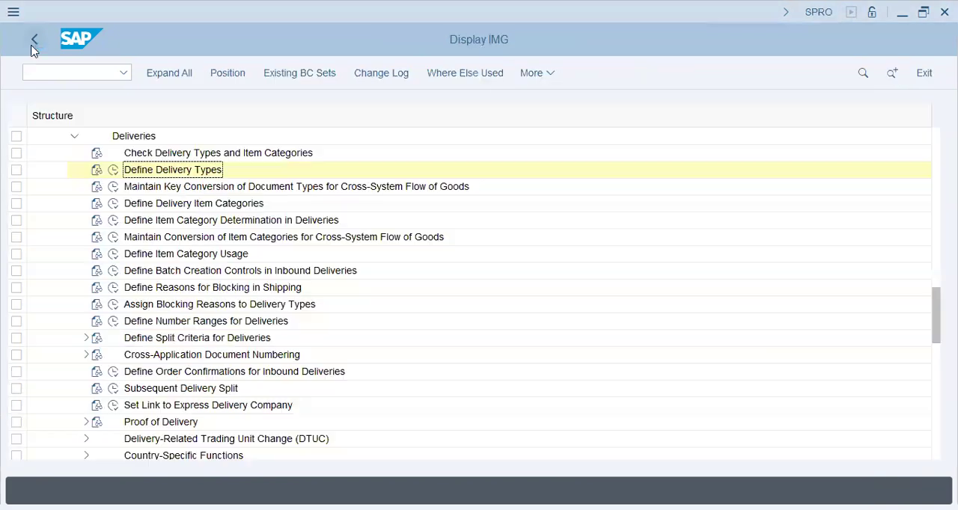
scroll(42, 197, "up", 4)
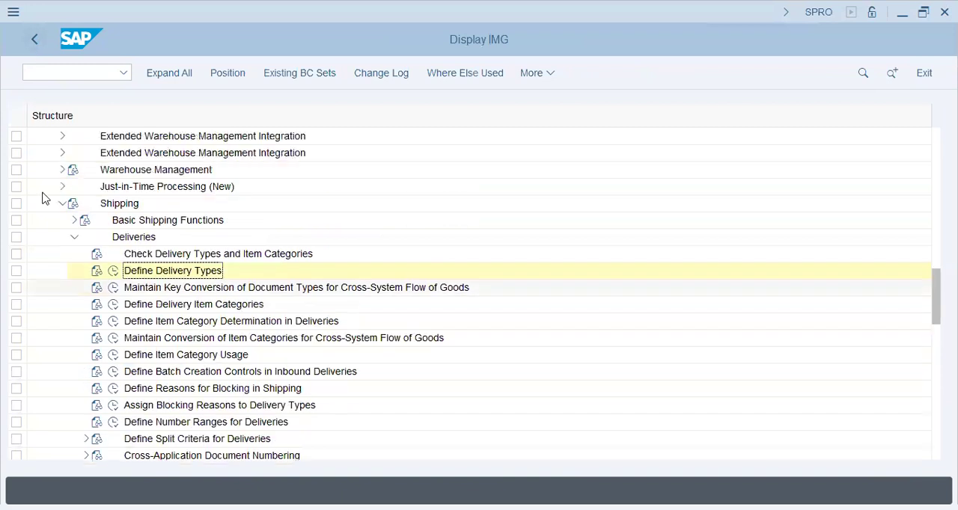
left_click(50, 204)
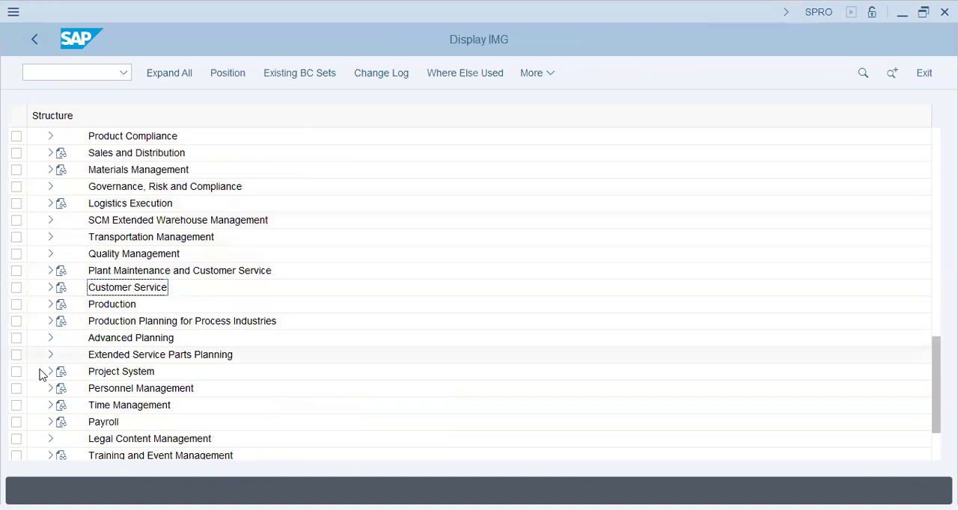
scroll(45, 302, "up", 1)
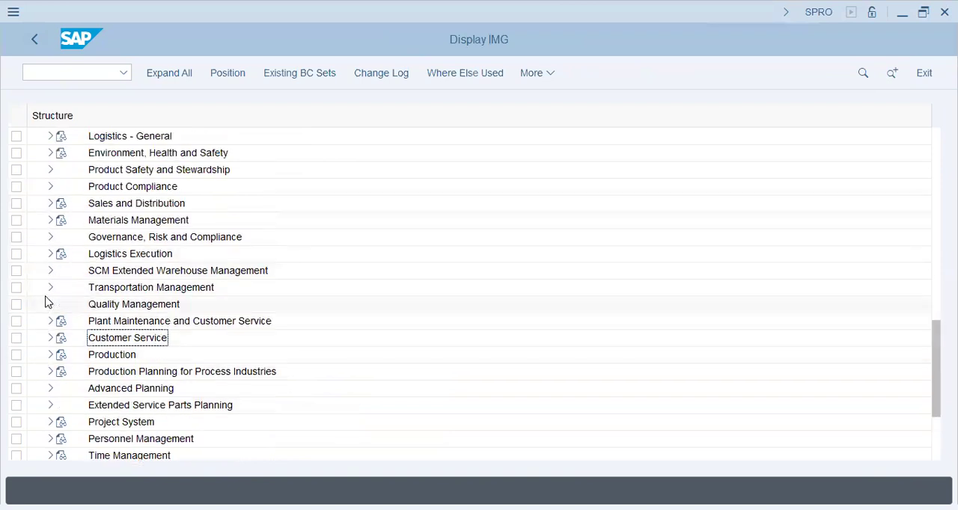
Open the Define Billing Types activity under Sales and Distribution, Billing, Billing Documents
left_click(50, 204)
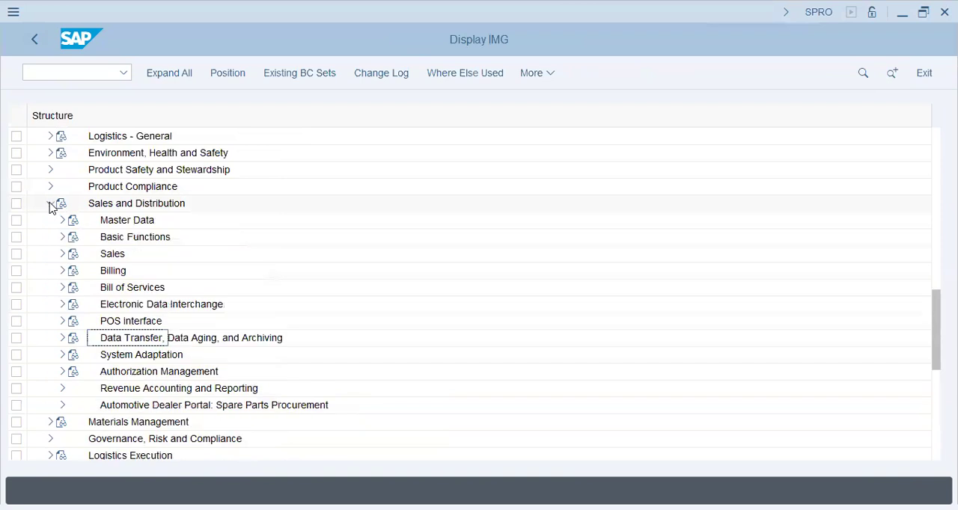
left_click(62, 270)
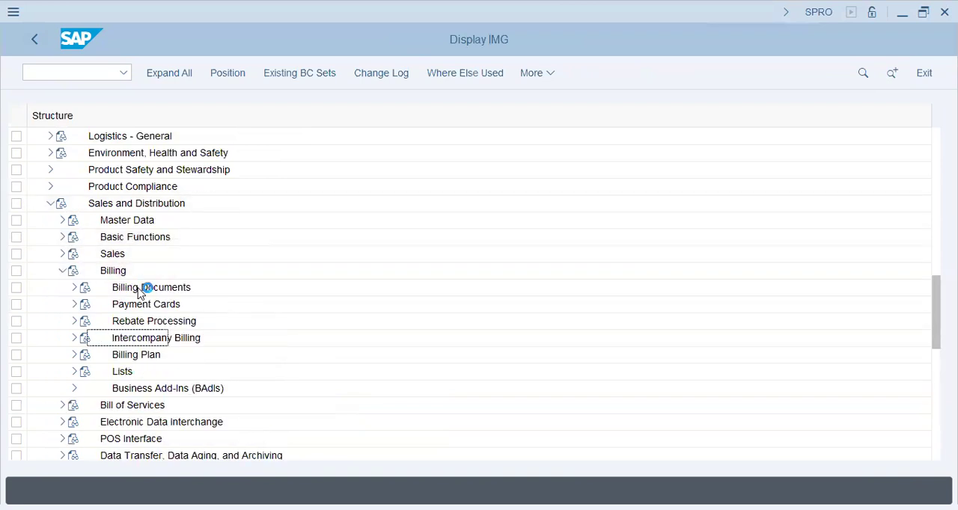
left_click(74, 288)
left_click(149, 305)
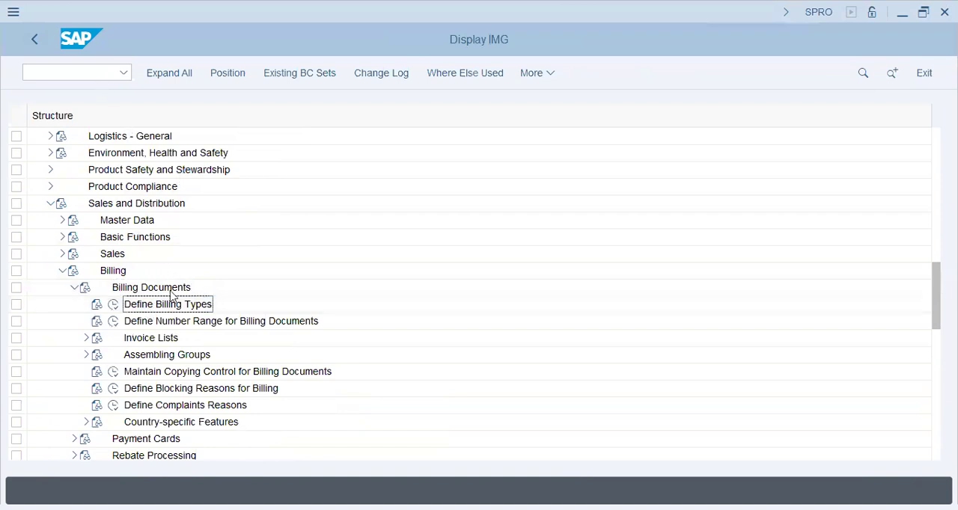
left_click(113, 304)
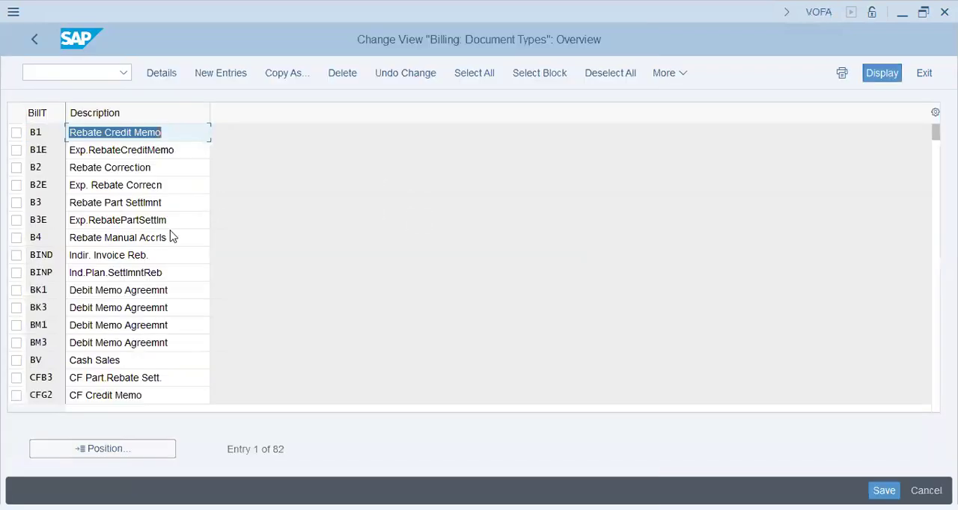
left_click(170, 237)
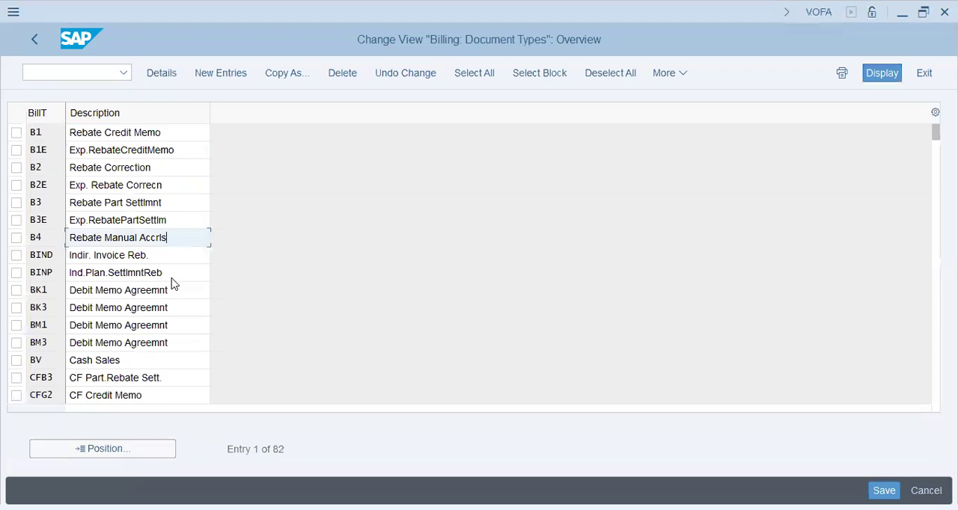
Open the details of billing type BV, Cash Sales, and review its internal number range and item number increment
double_click(139, 360)
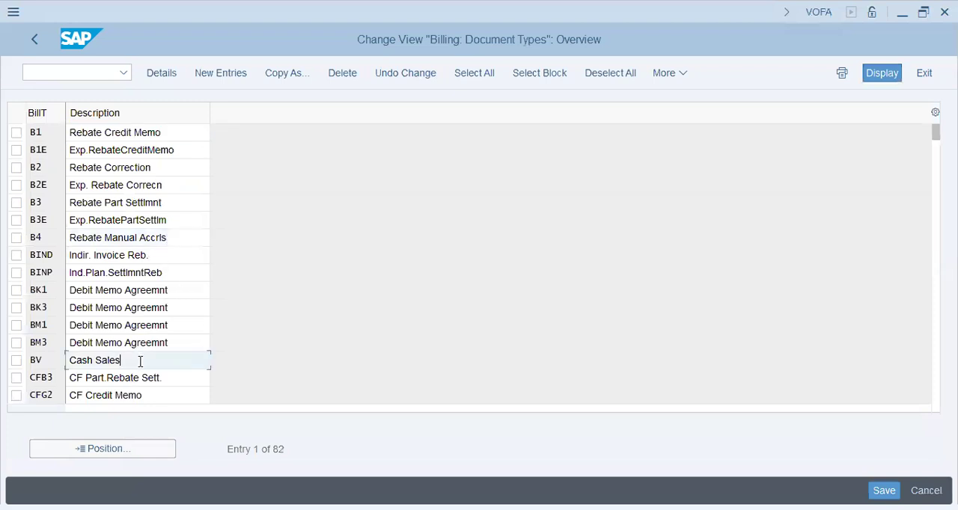
left_click(172, 180)
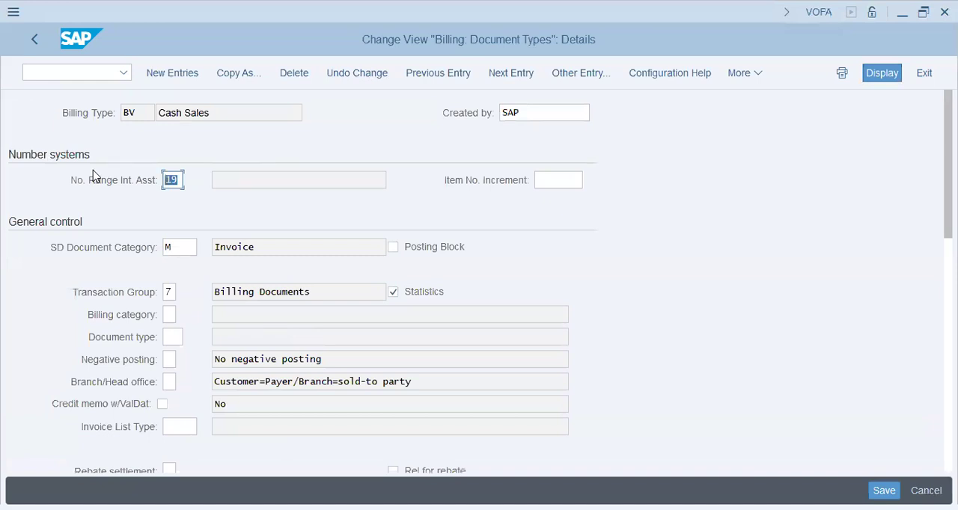
left_click(170, 180)
left_click(574, 179)
Start transaction VF03 in a new session, pick an existing billing document from the search help and display it
left_click(85, 78)
type("/o vf03")
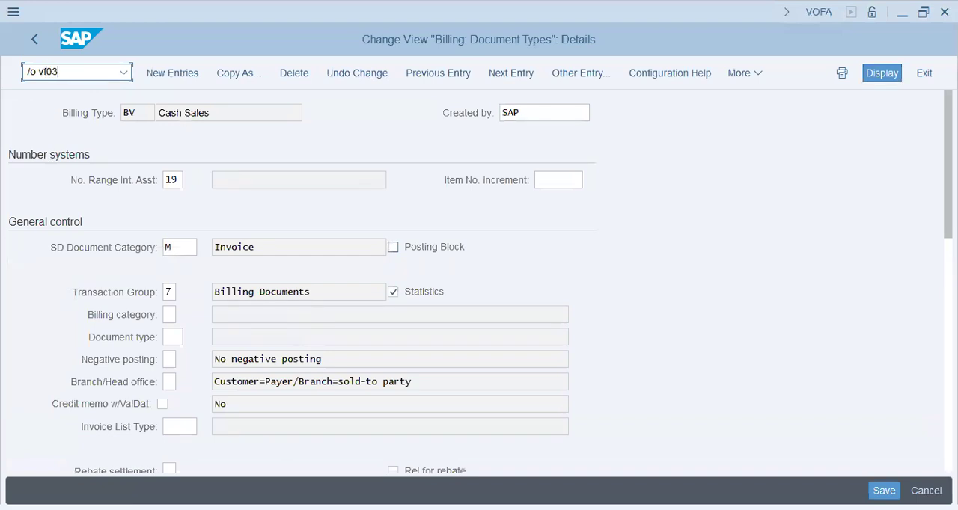
key("Return")
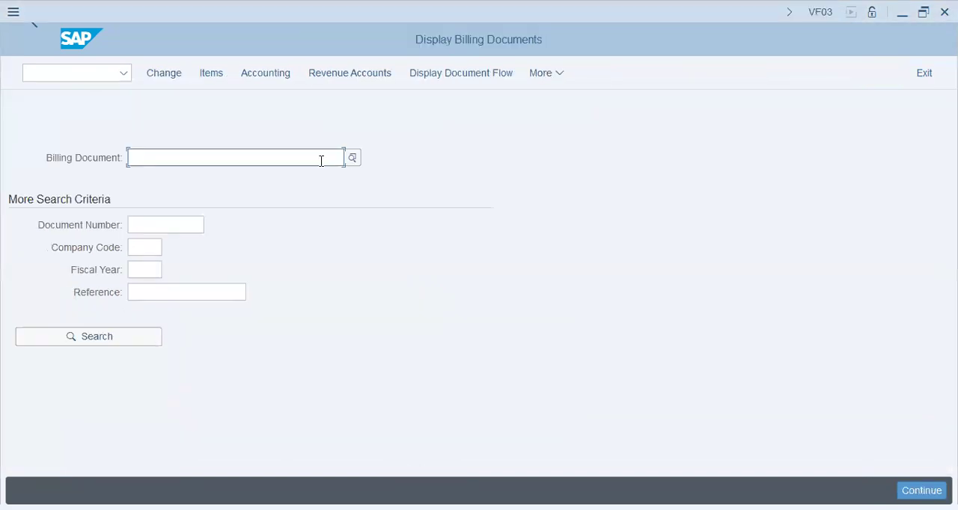
left_click(355, 157)
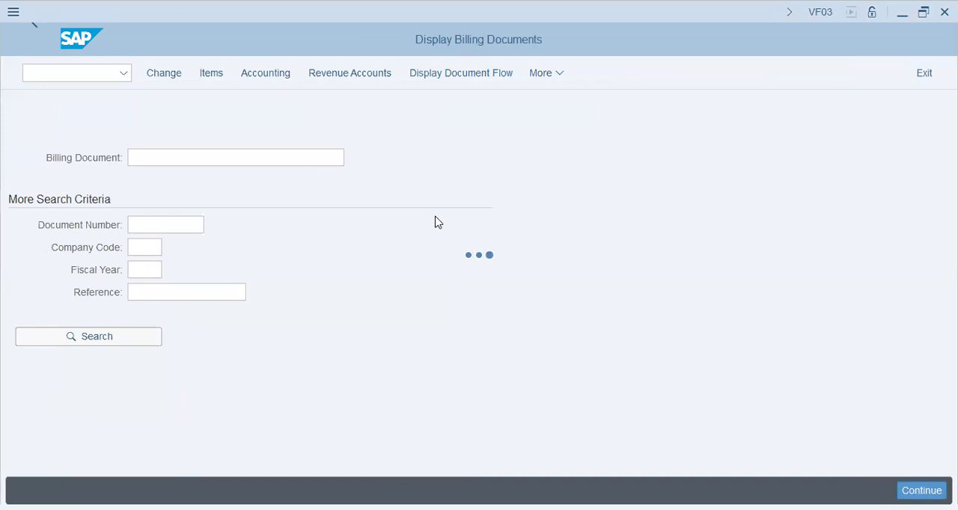
left_click(181, 221)
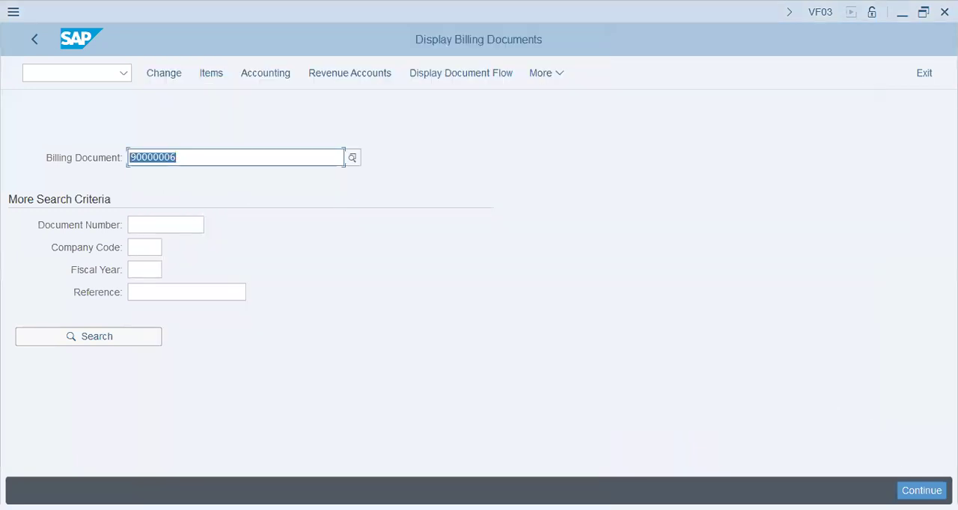
left_click(921, 491)
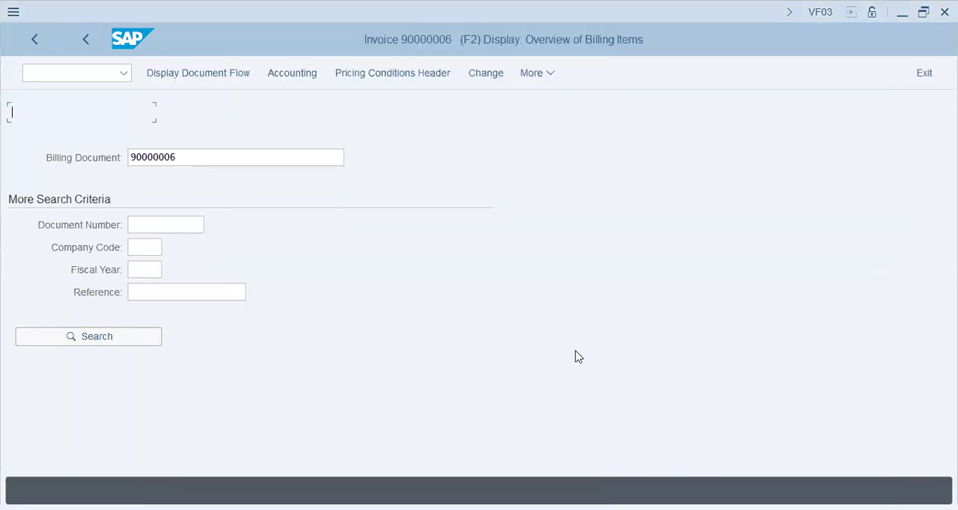
Examine the invoice's item material, document number, net value and billed quantity
left_click_drag(429, 245, 10, 239)
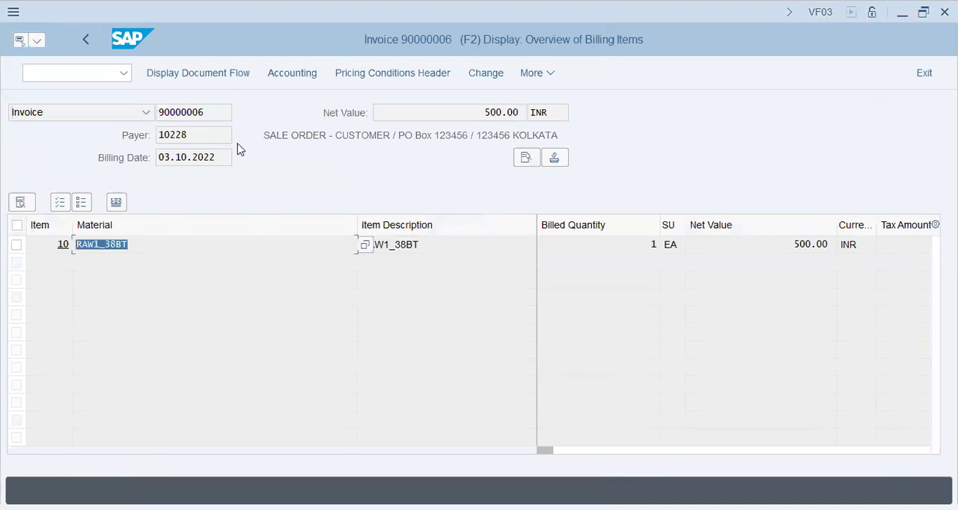
left_click_drag(227, 111, 24, 129)
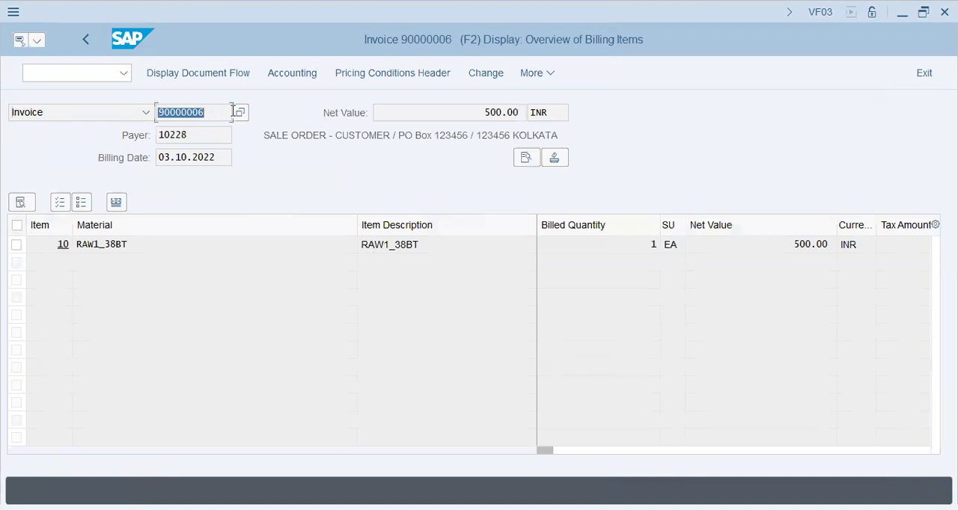
left_click(290, 75)
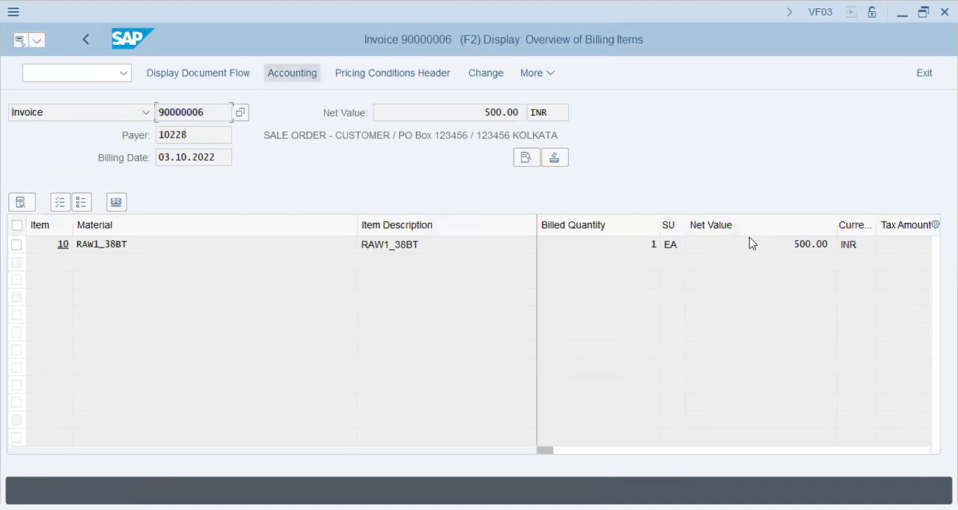
double_click(826, 244)
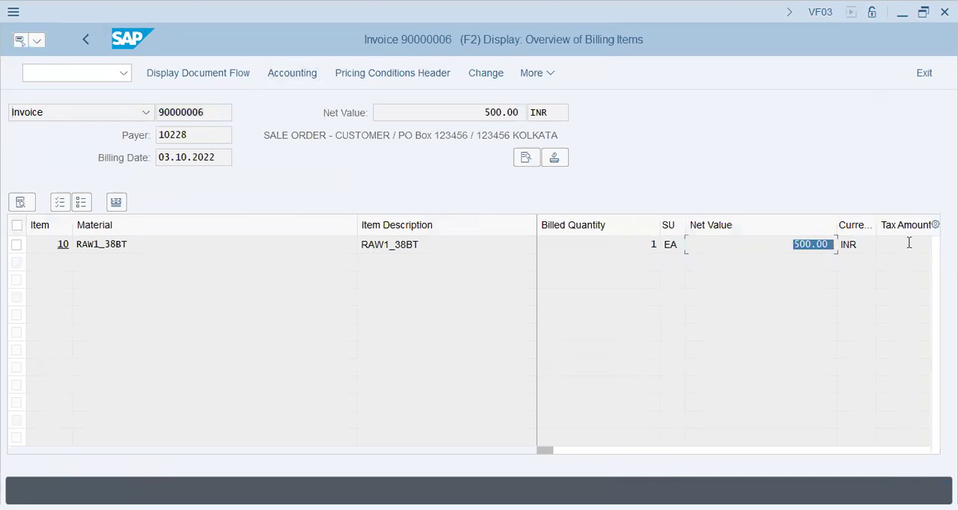
double_click(647, 244)
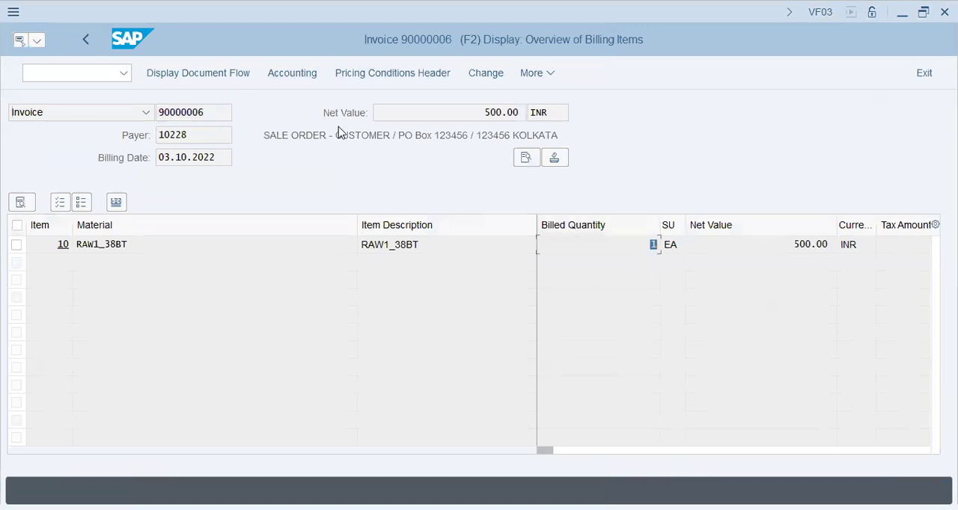
Display the invoice's accounting document, review its postings and return to the billing type details session
left_click(295, 77)
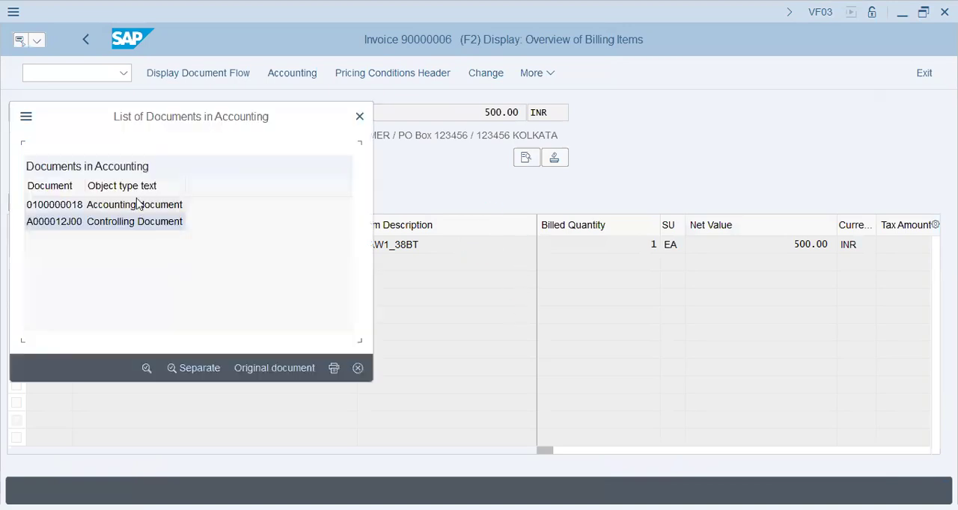
double_click(134, 210)
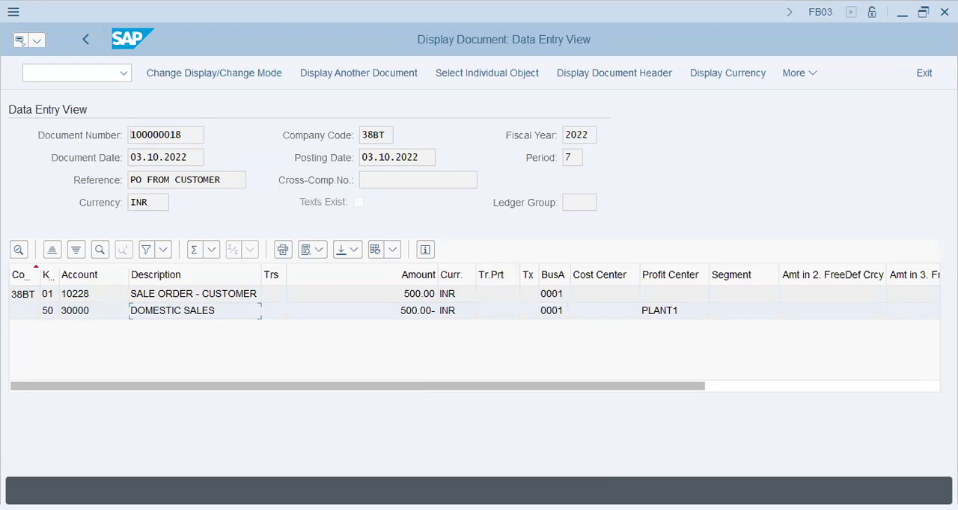
key("alt+Tab")
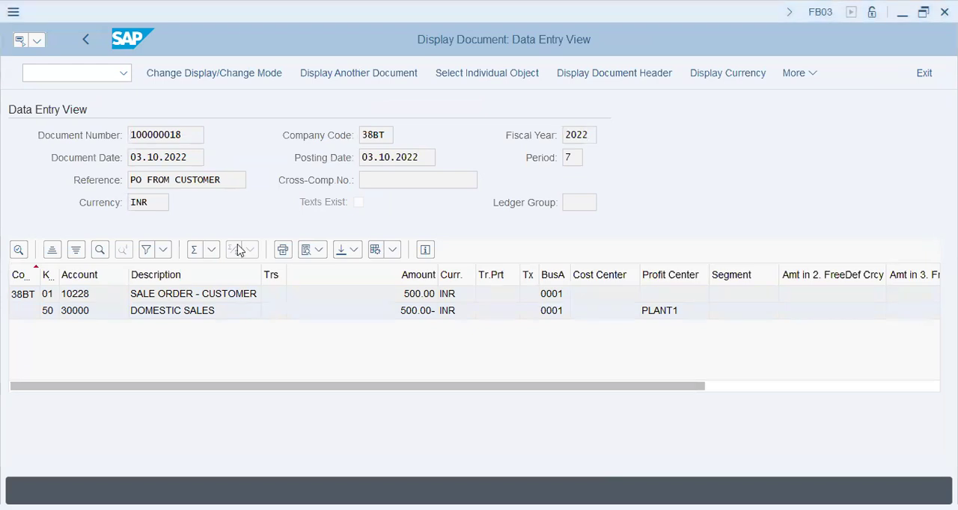
key("alt+Tab")
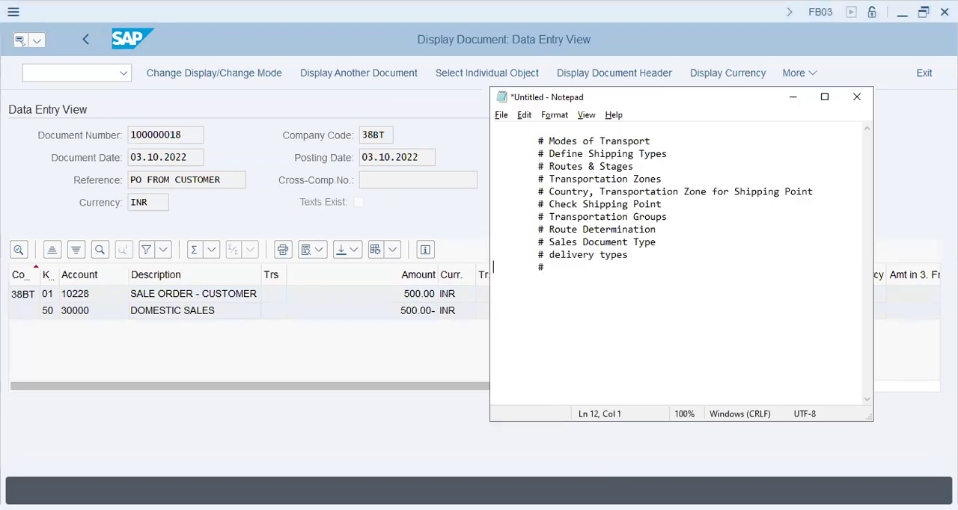
left_click(610, 480)
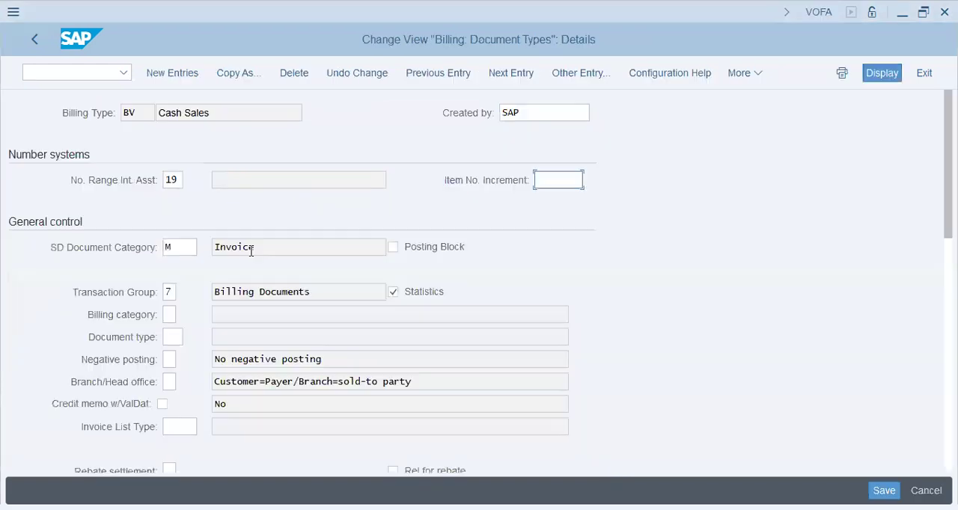
Review billing type BV's description, SD document category and negative posting setting
left_click(249, 247)
key("ctrl+a")
triple_click(230, 113)
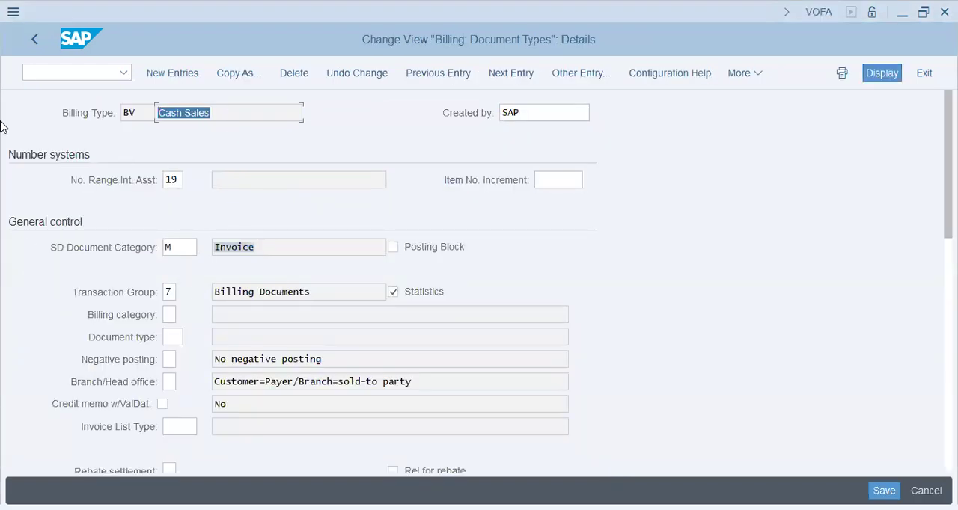
left_click(259, 242)
scroll(331, 327, "down", 2)
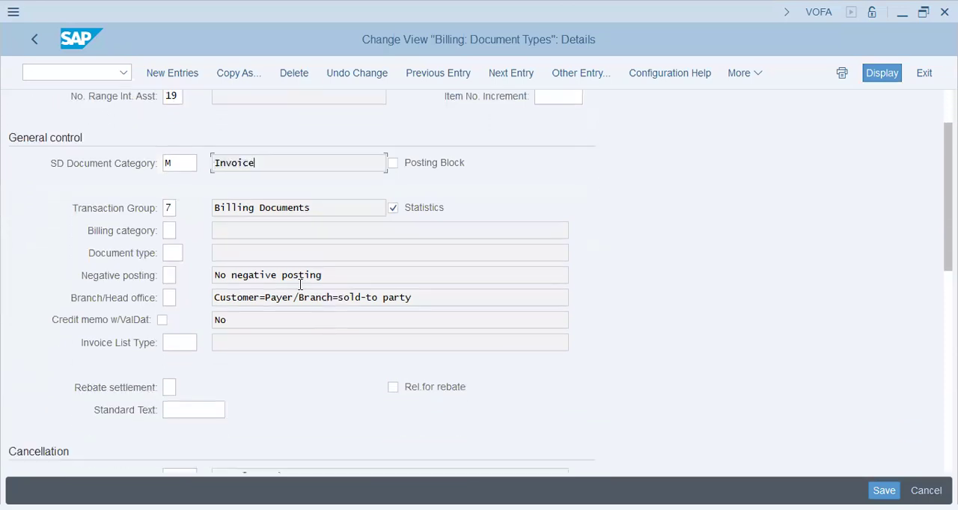
left_click_drag(338, 272, 2, 271)
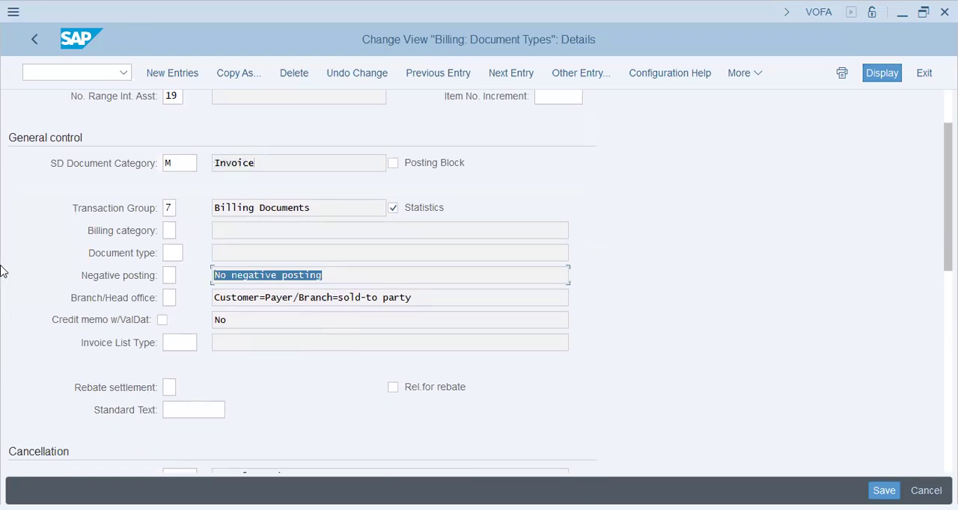
Examine BV's cancellation settings, including the cancellation billing type and copying requirements
scroll(82, 267, "down", 4)
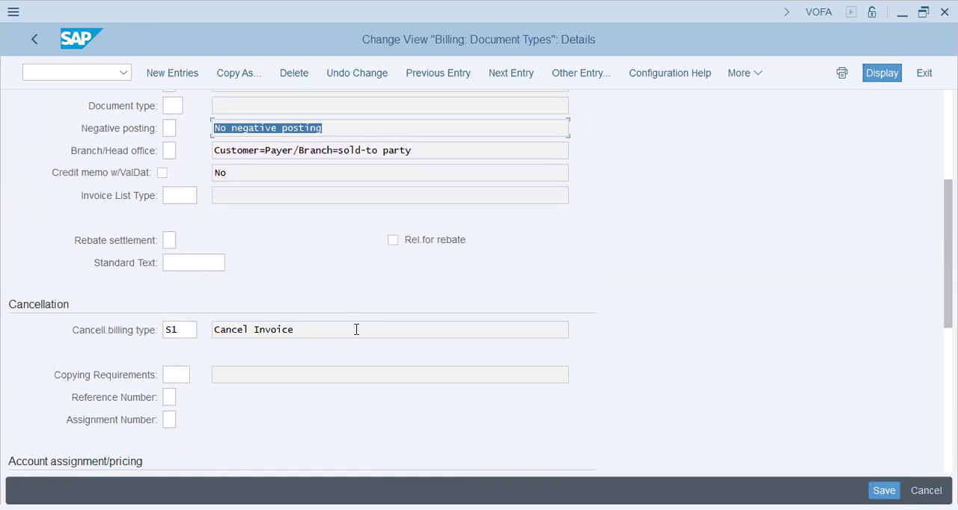
scroll(356, 330, "down", 2)
scroll(356, 335, "down", 2)
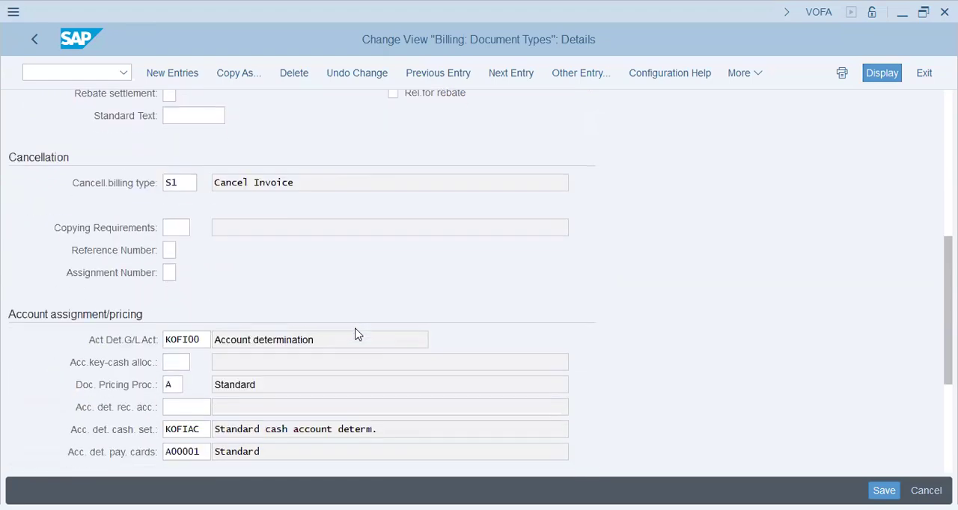
left_click(193, 183)
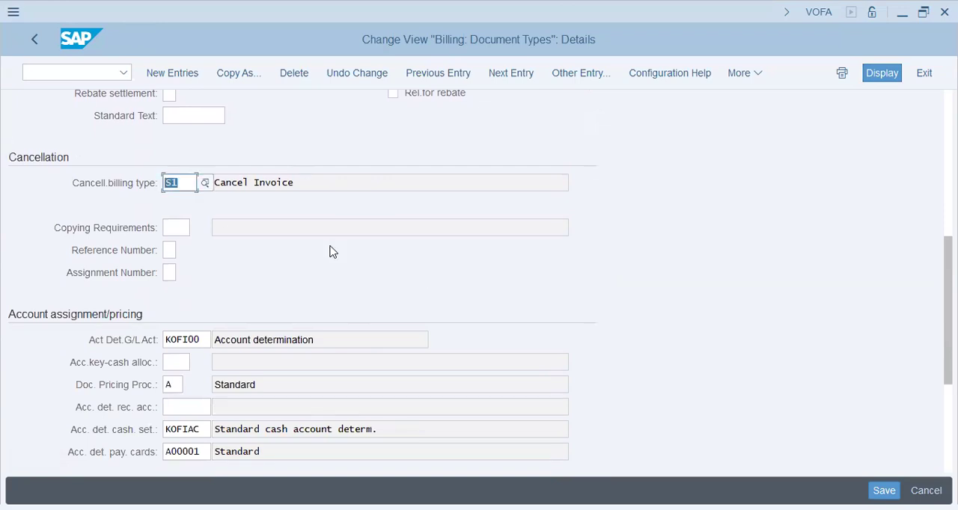
left_click(176, 226)
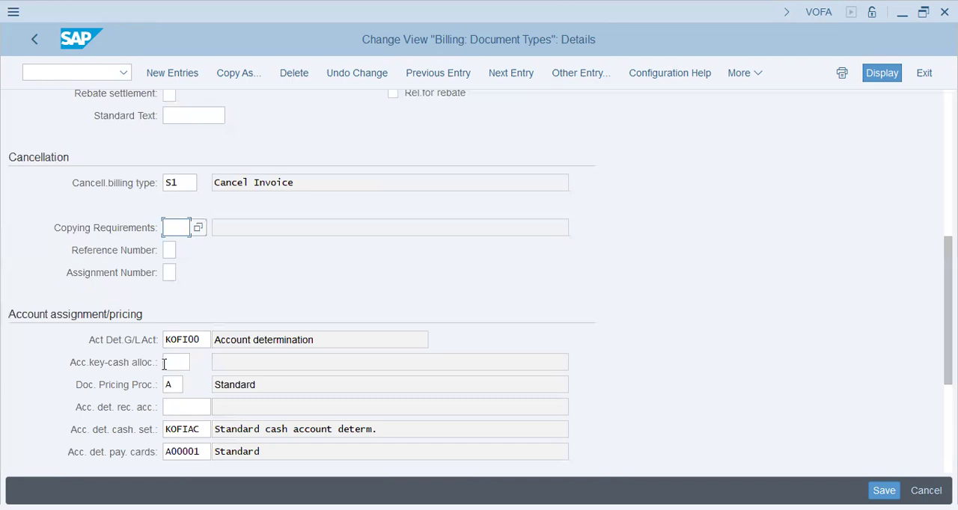
Review BV's G/L account determination procedure and its header and item partner settings
scroll(167, 363, "down", 3)
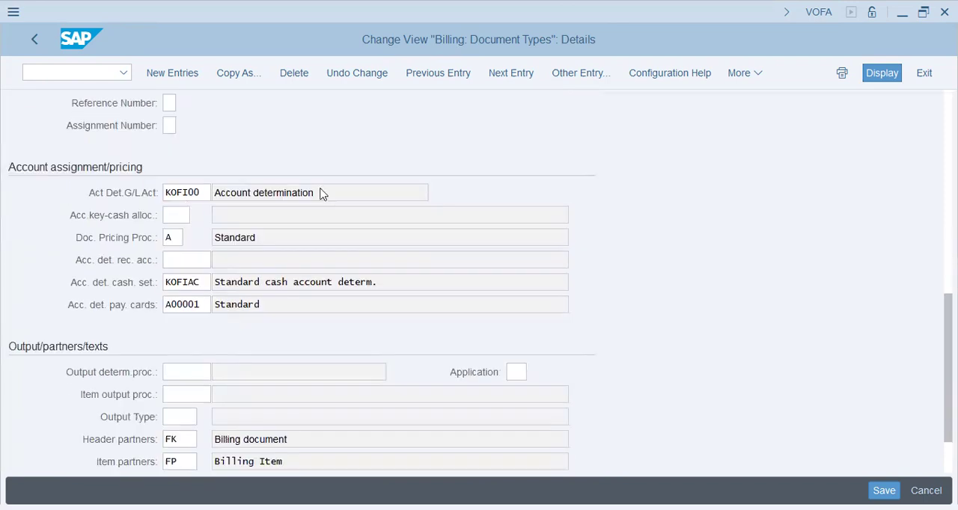
left_click_drag(324, 194, 214, 193)
double_click(208, 191)
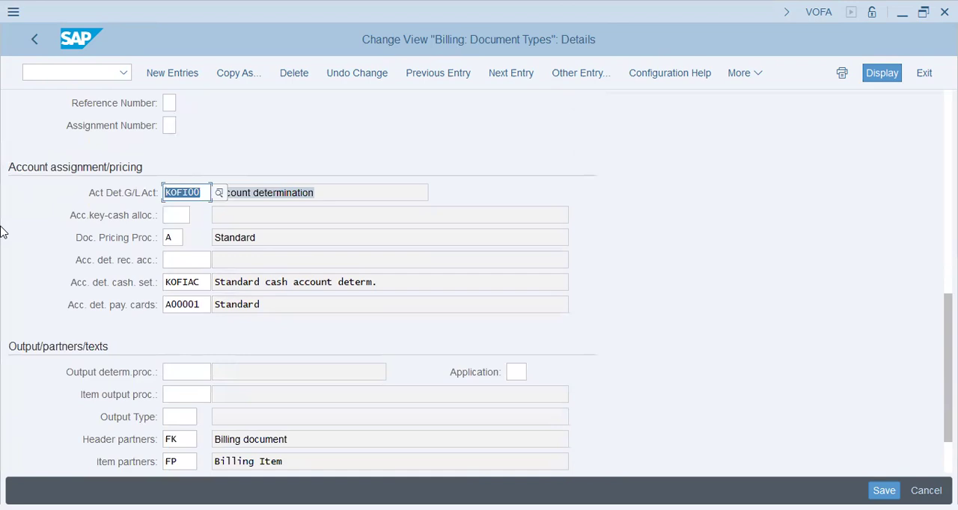
scroll(426, 376, "down", 2)
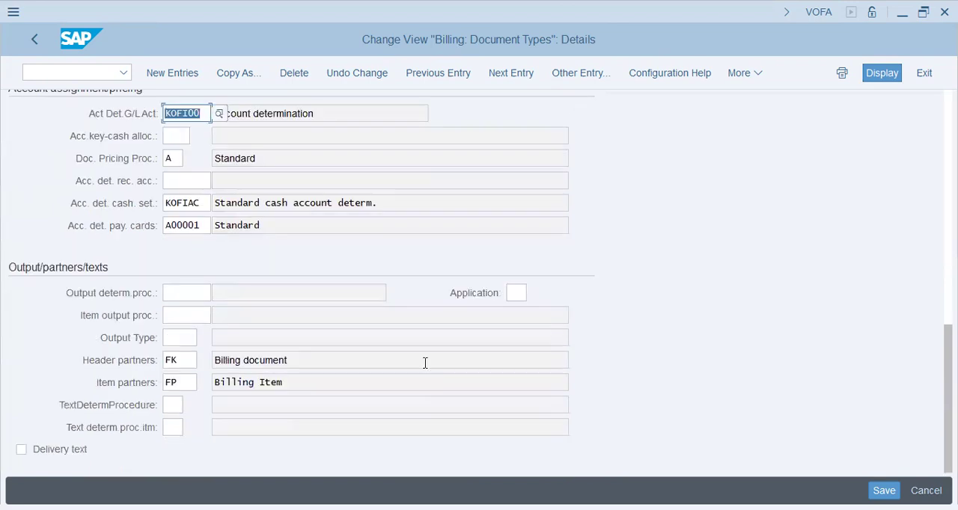
left_click_drag(315, 362, 3, 360)
left_click_drag(306, 380, 101, 389)
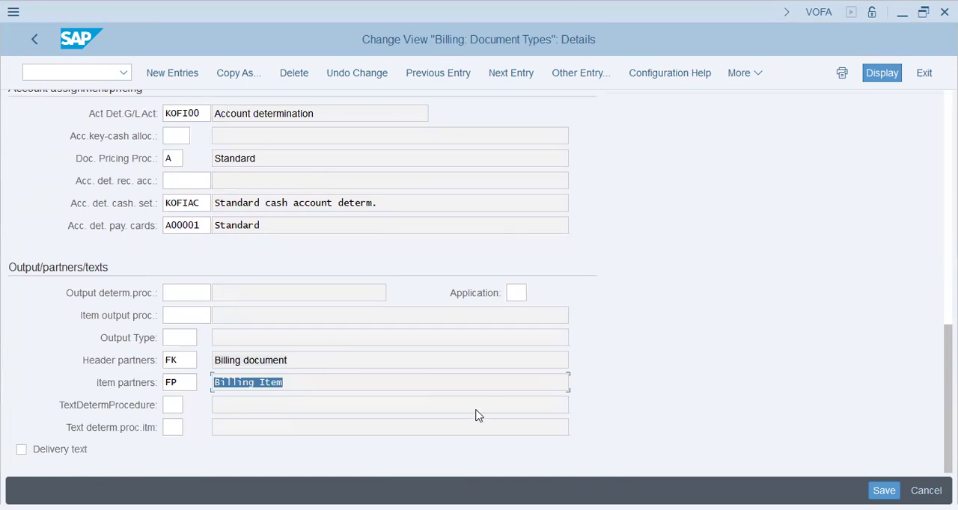